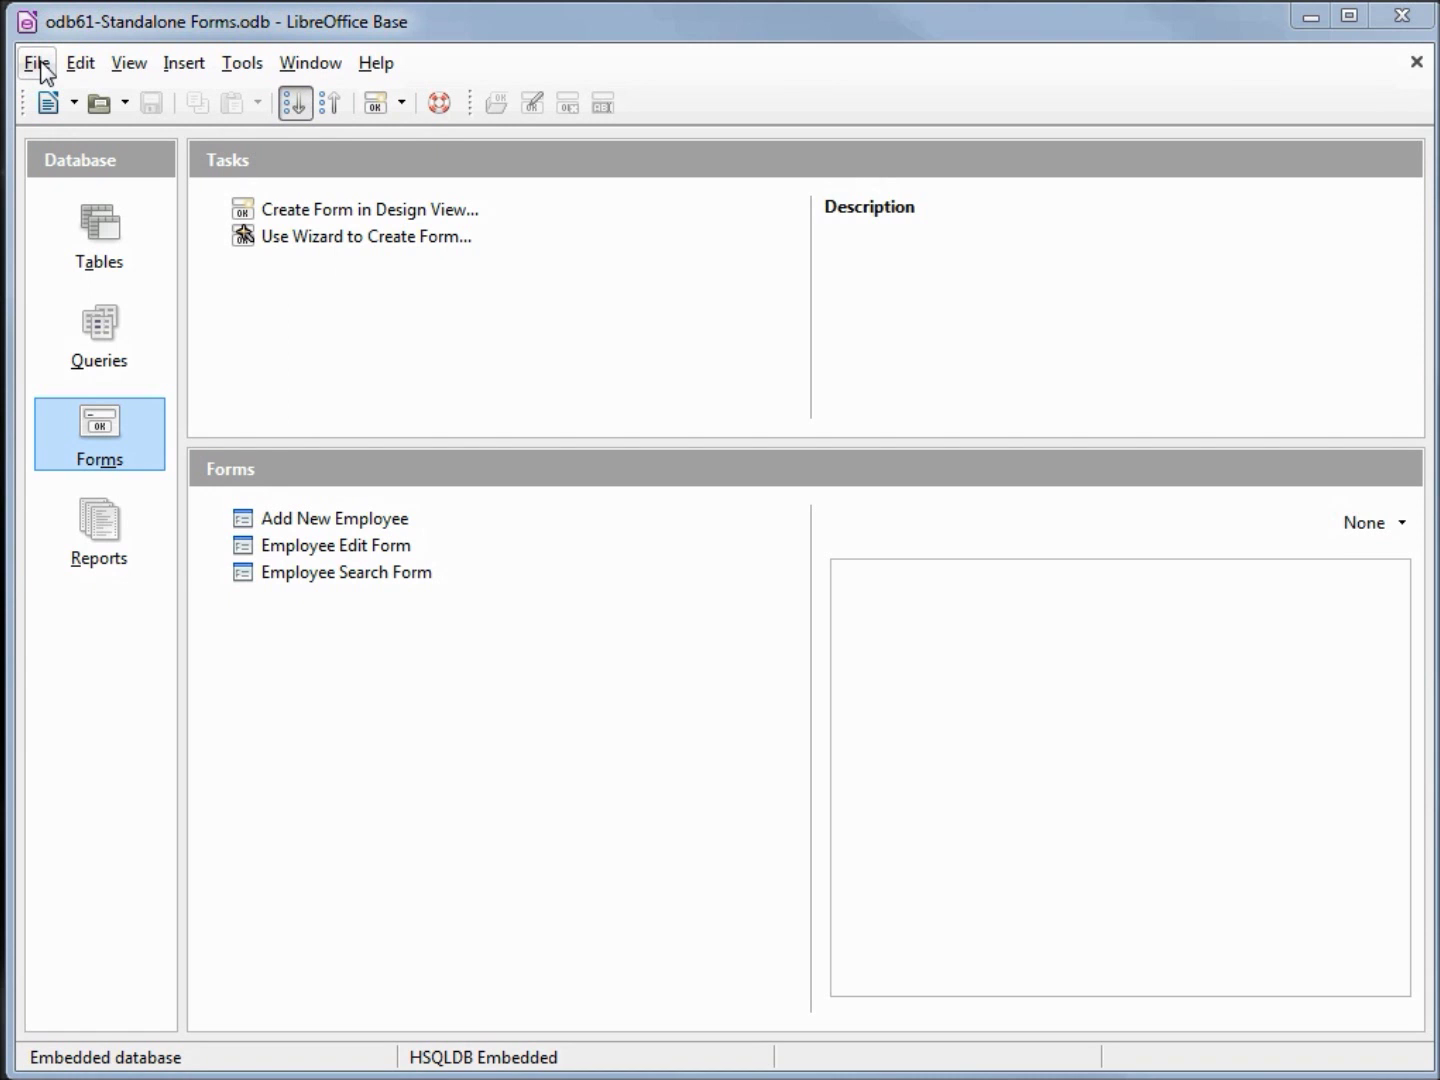
Create a new spreadsheet and show the registered data sources in it
click(38, 63)
mouse_move(68, 108)
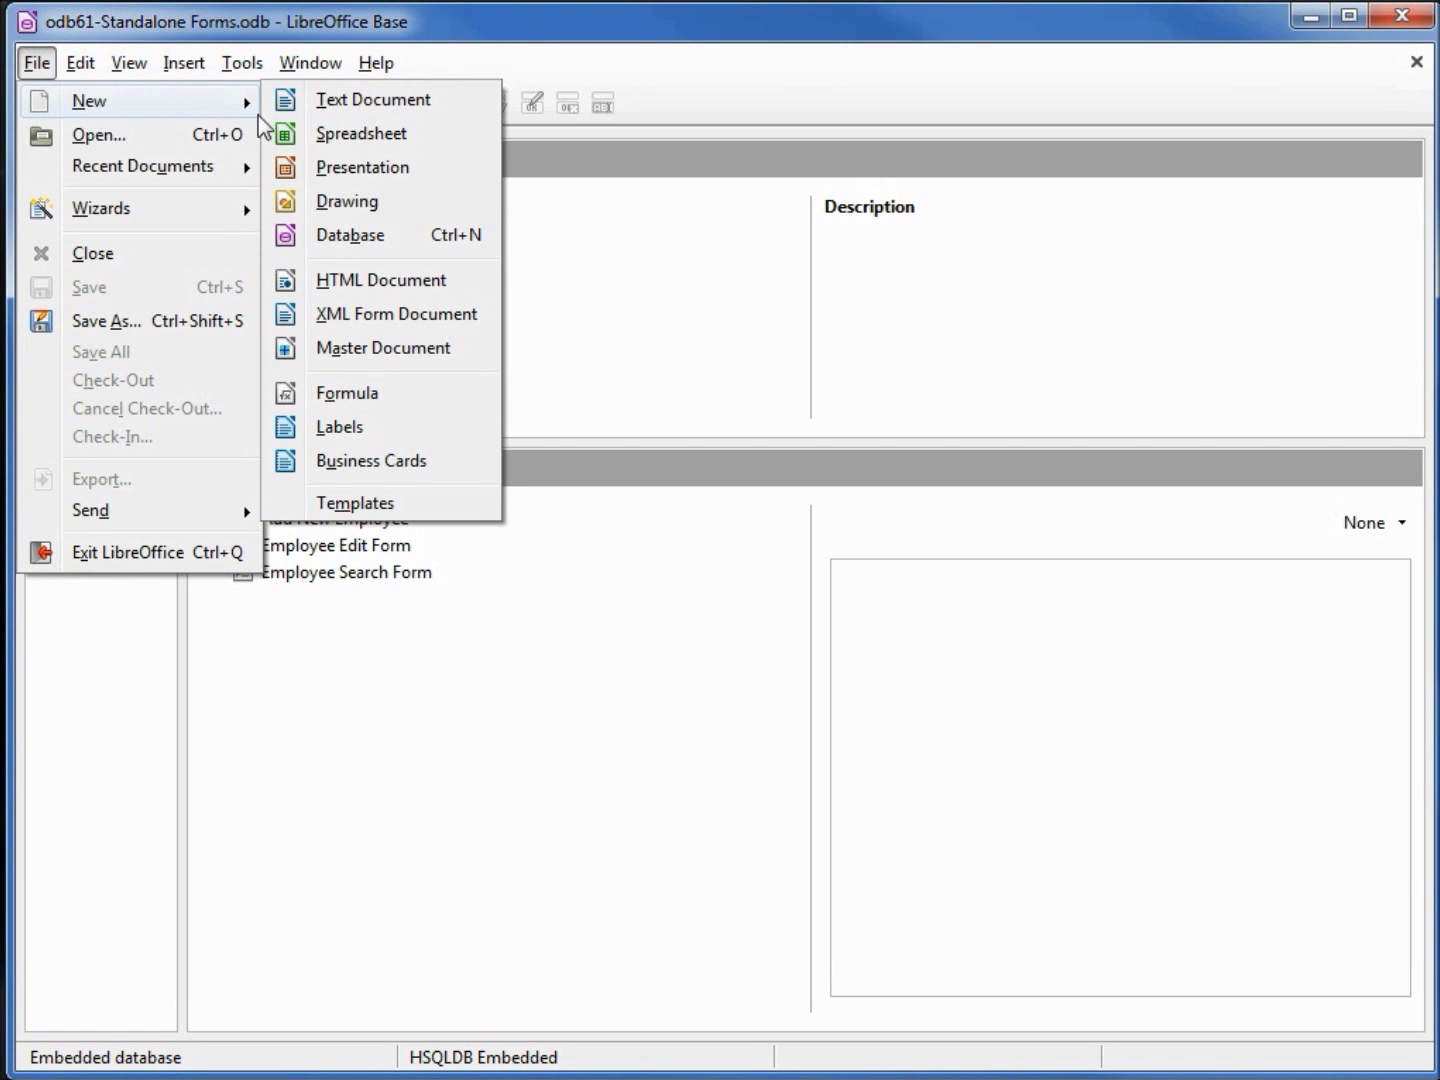
click(337, 136)
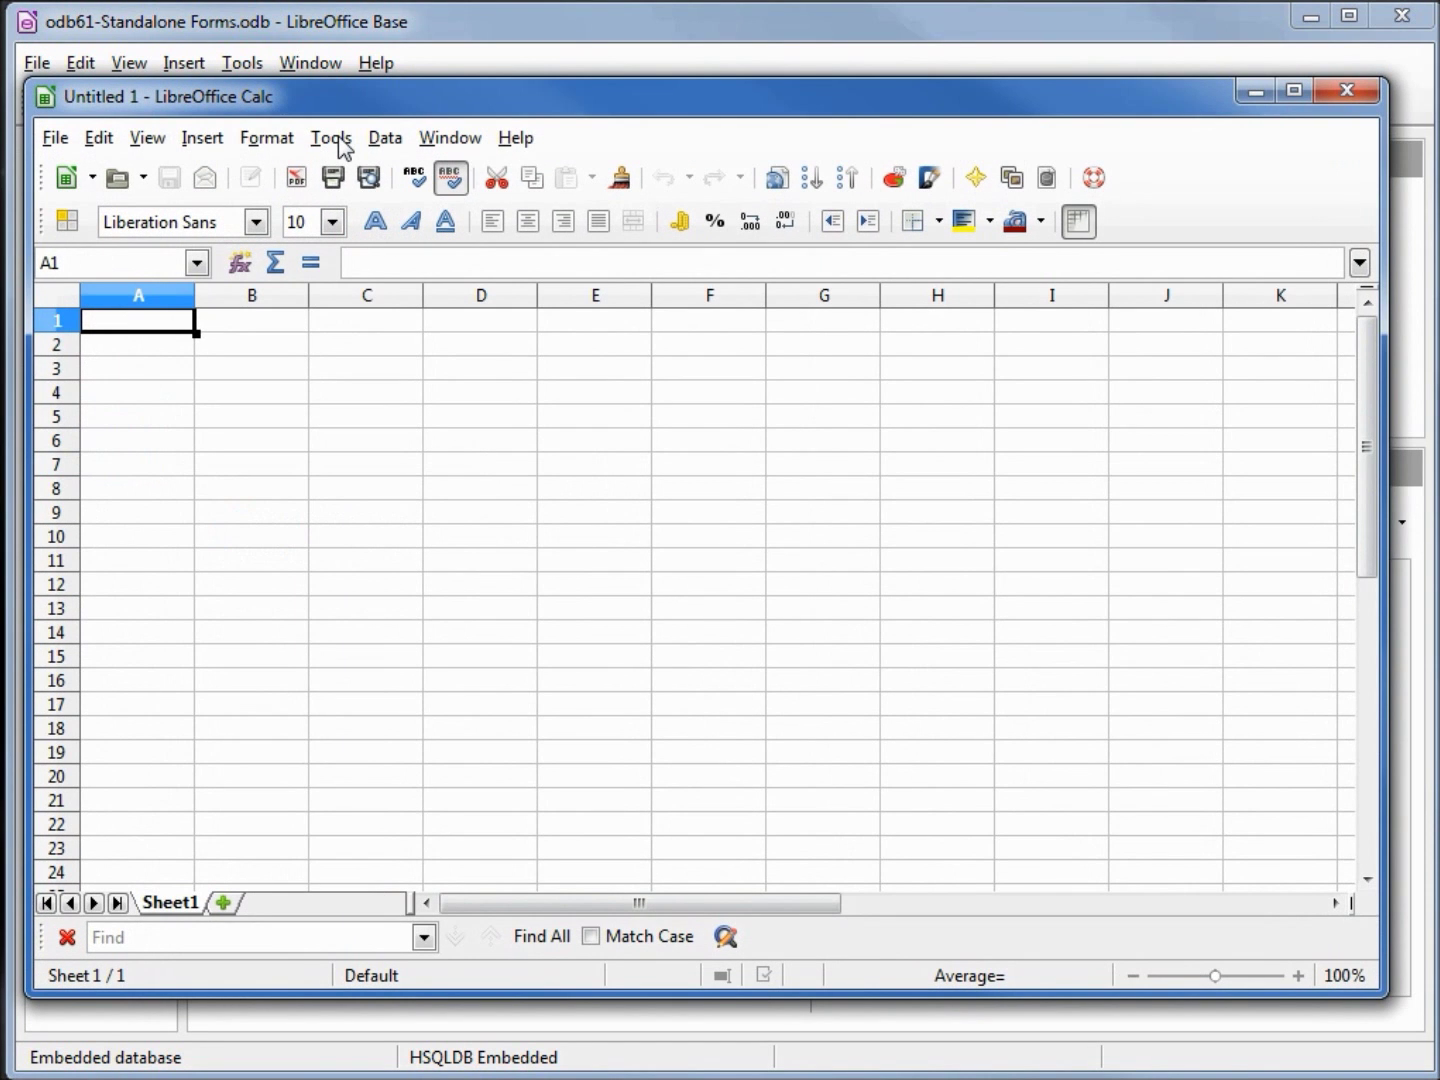
click(148, 140)
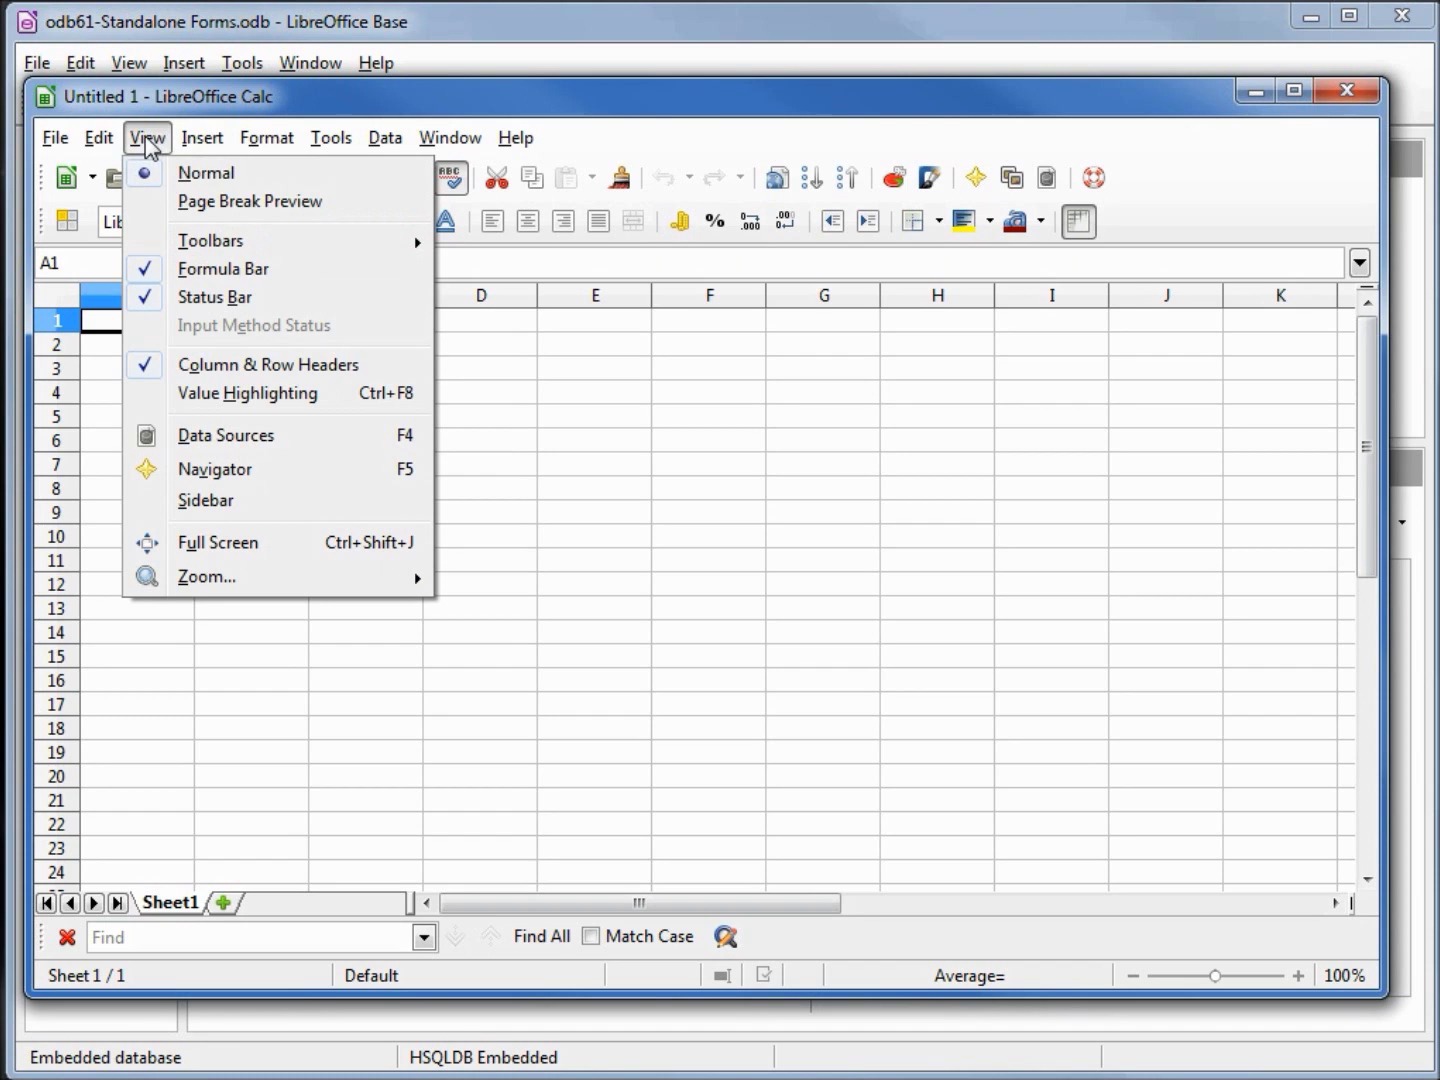
click(211, 439)
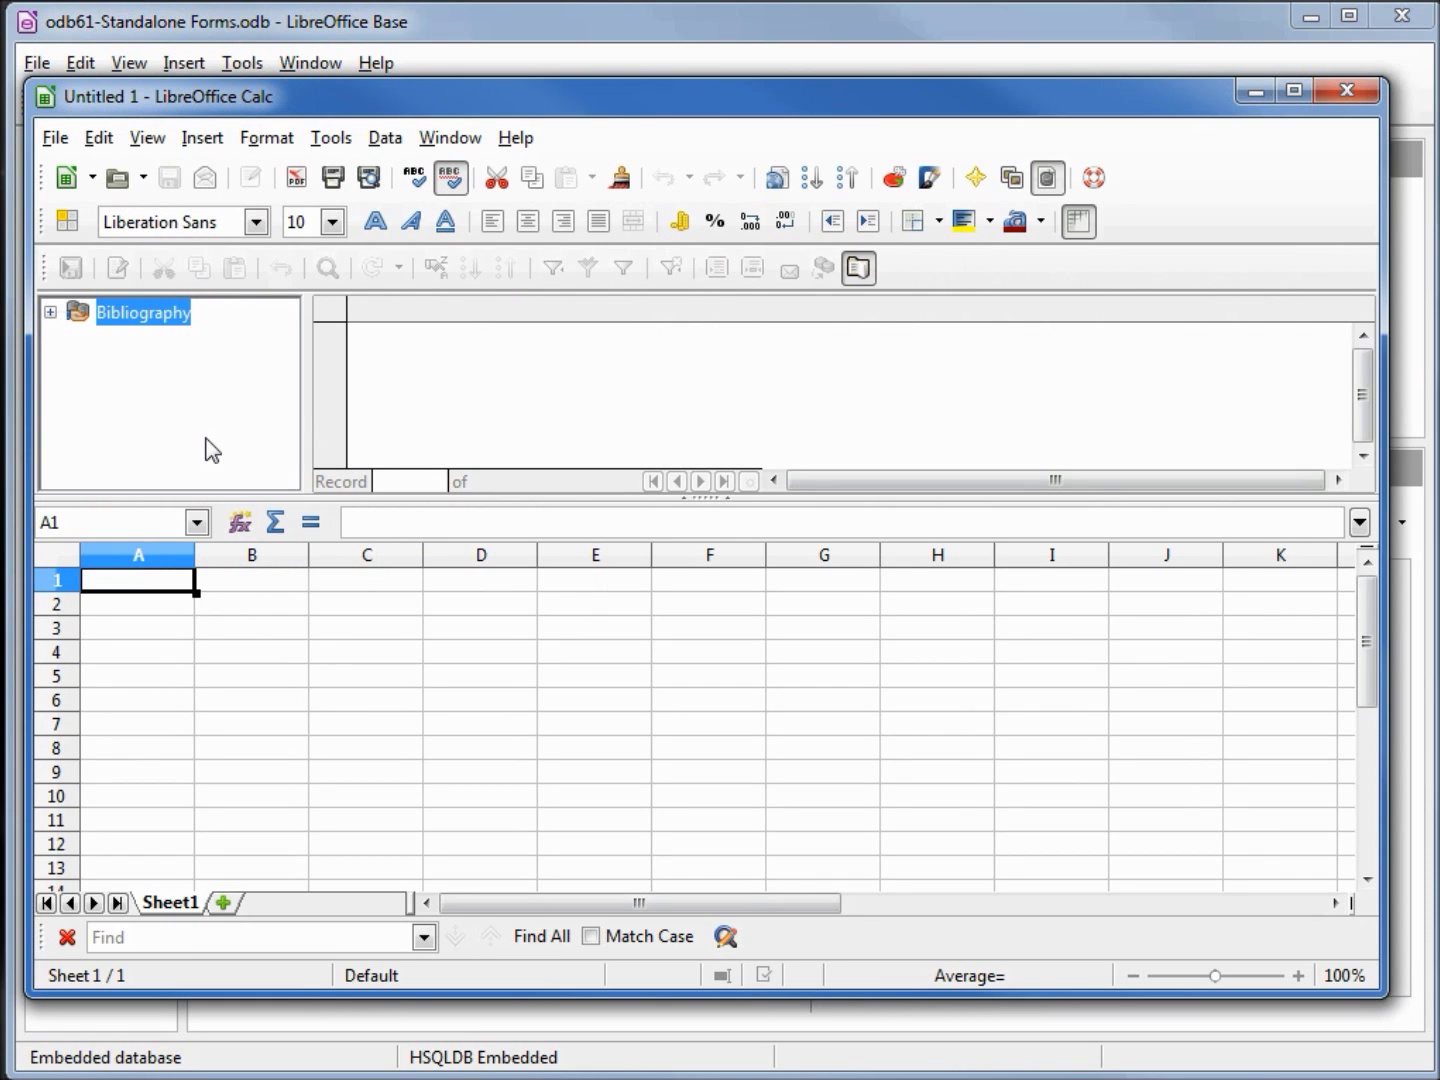
Register the Desktop file odb61-Standalone Forms.odb under the name odb61-Standalone Forms, and close the spreadsheet
right_click(187, 386)
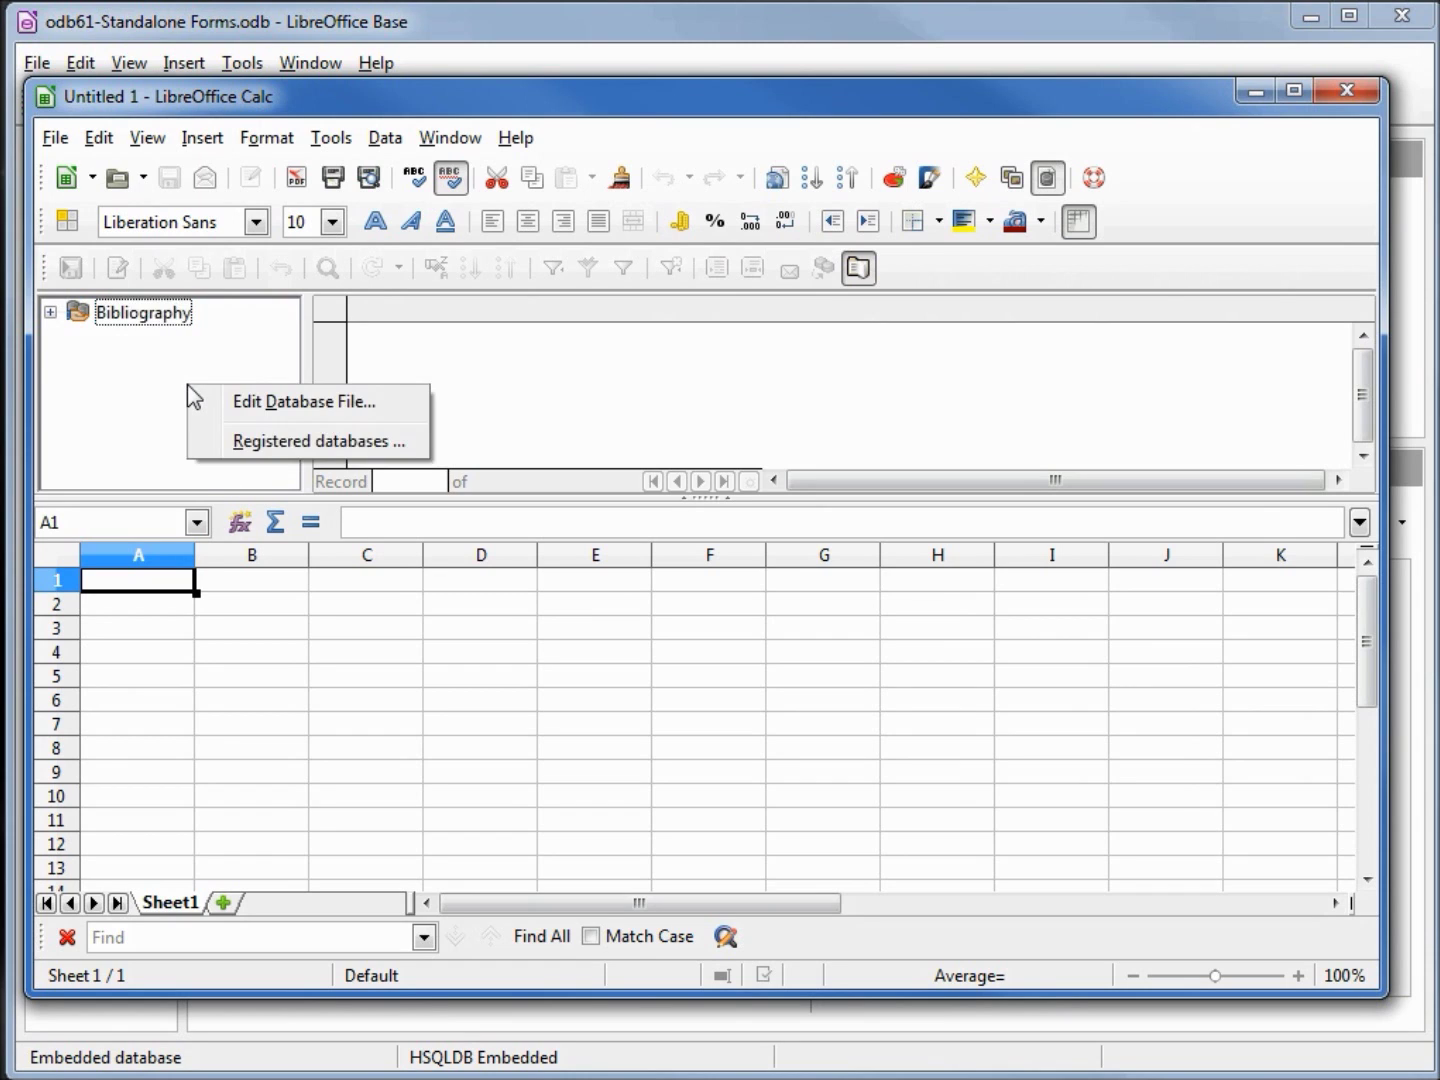
click(293, 442)
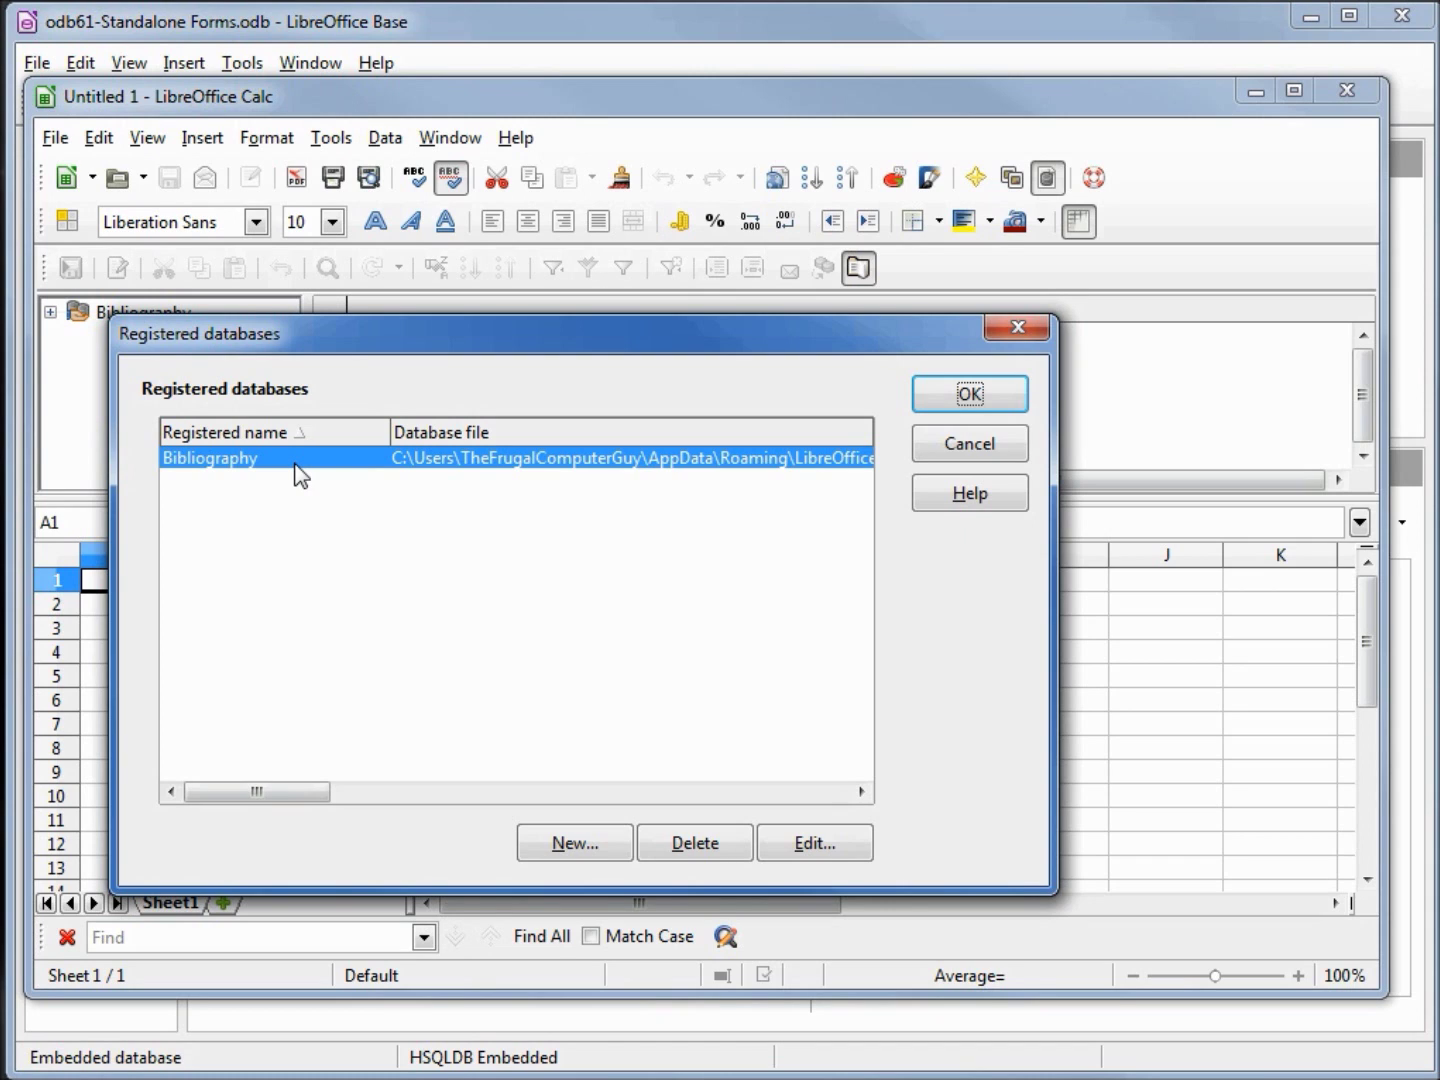
click(556, 850)
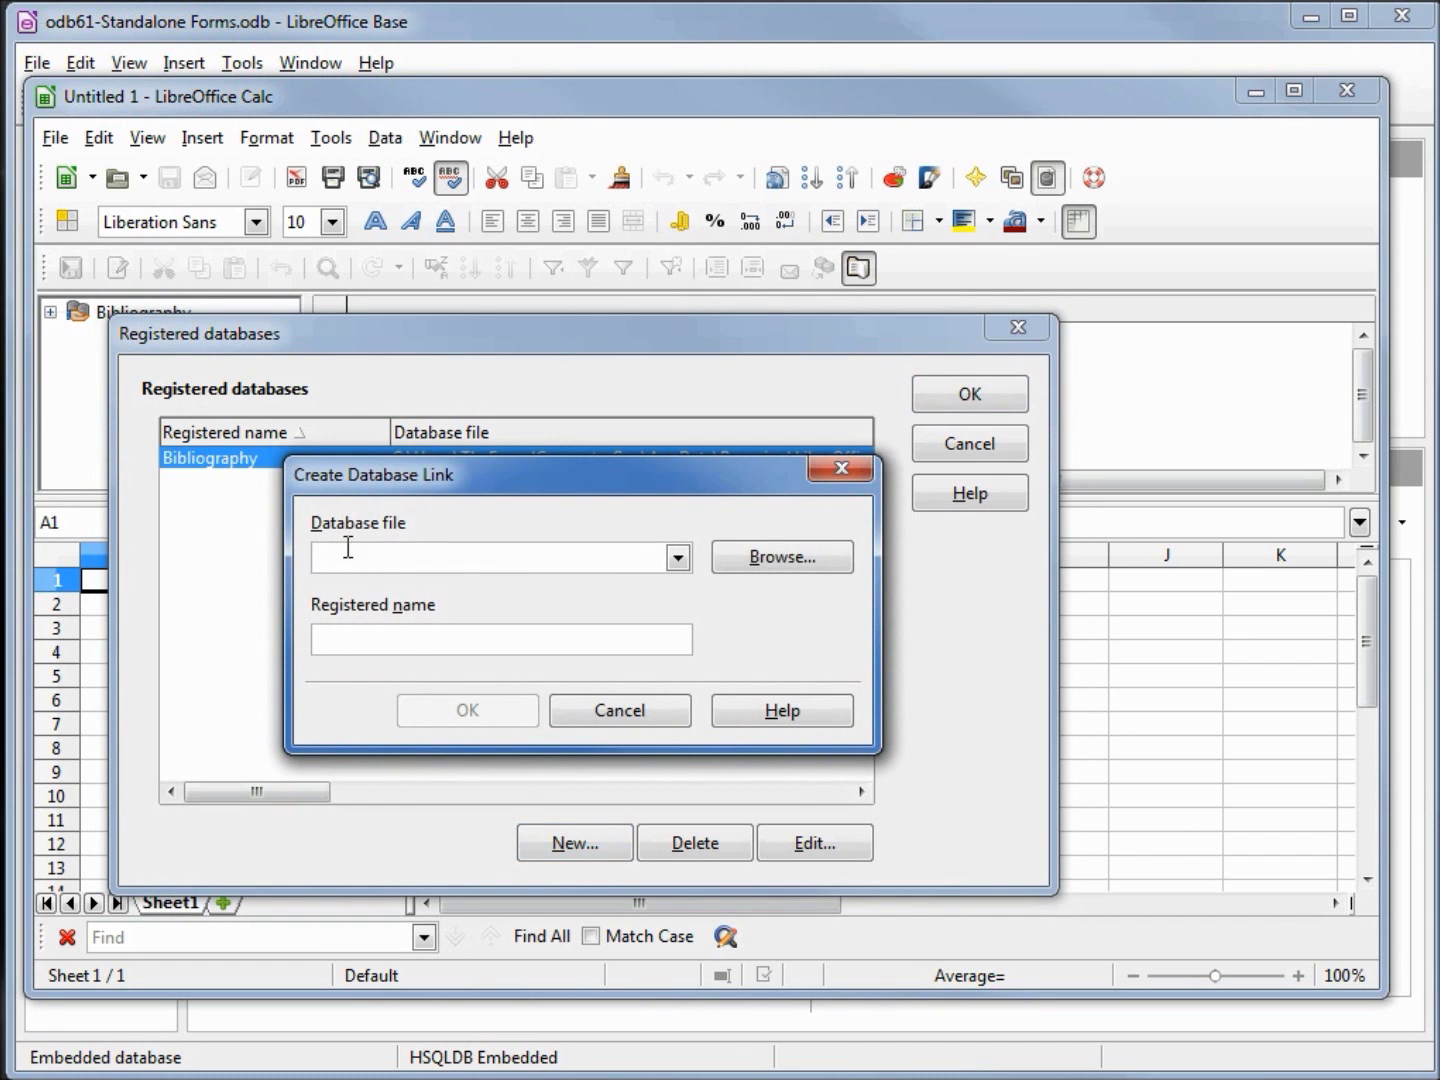
click(793, 560)
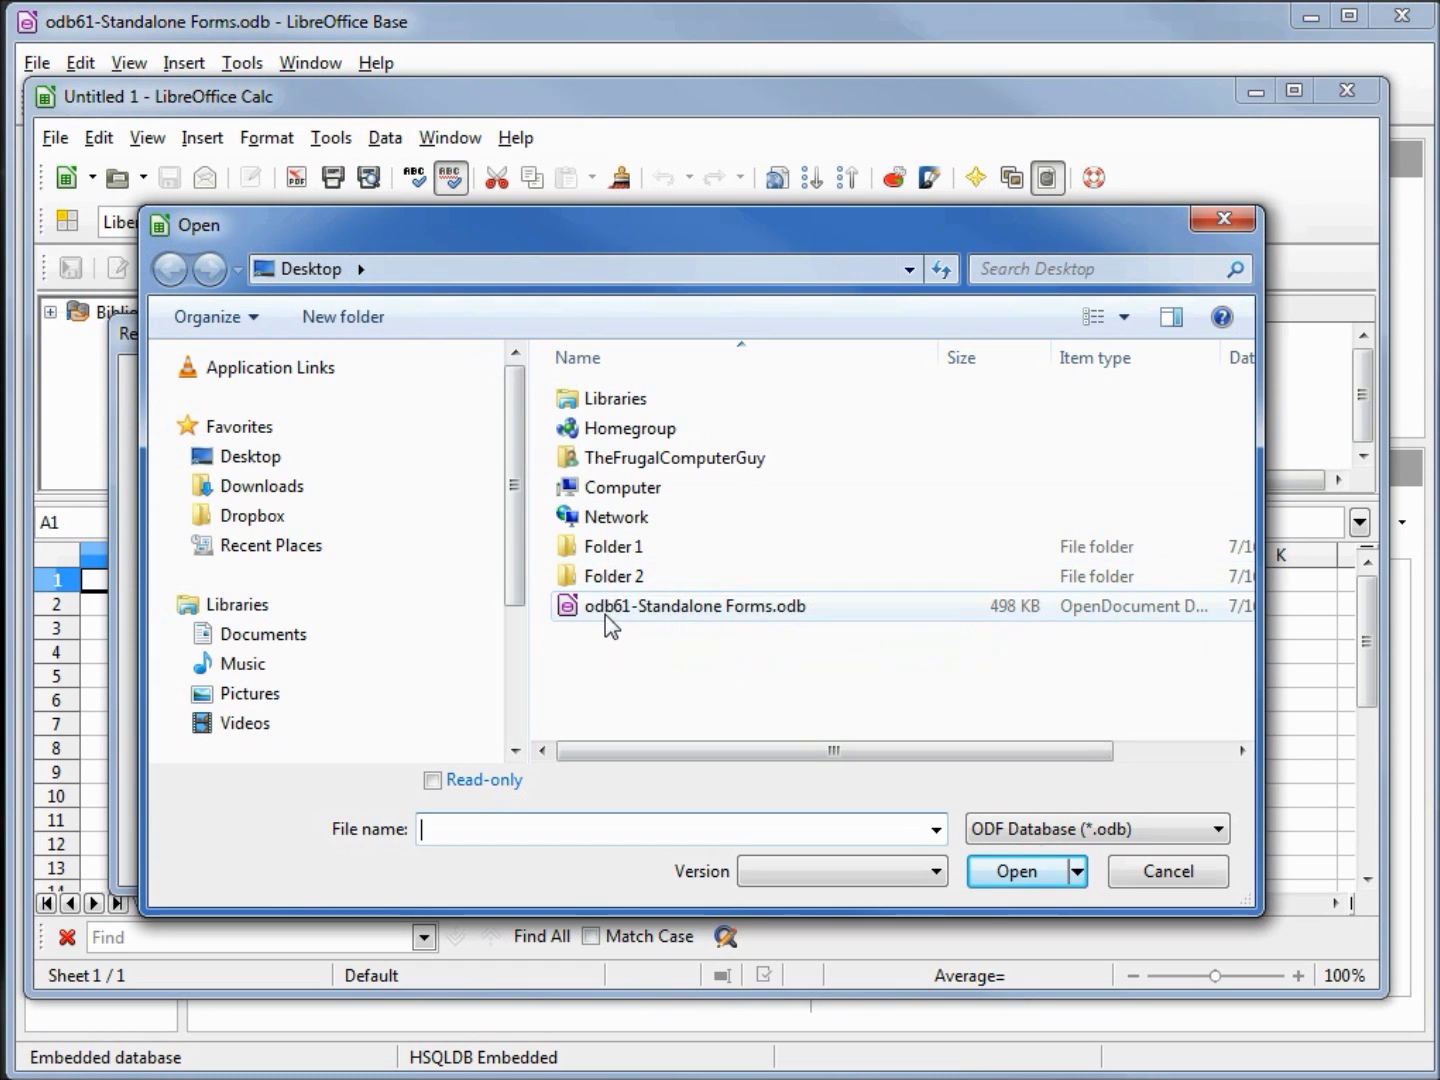
click(762, 612)
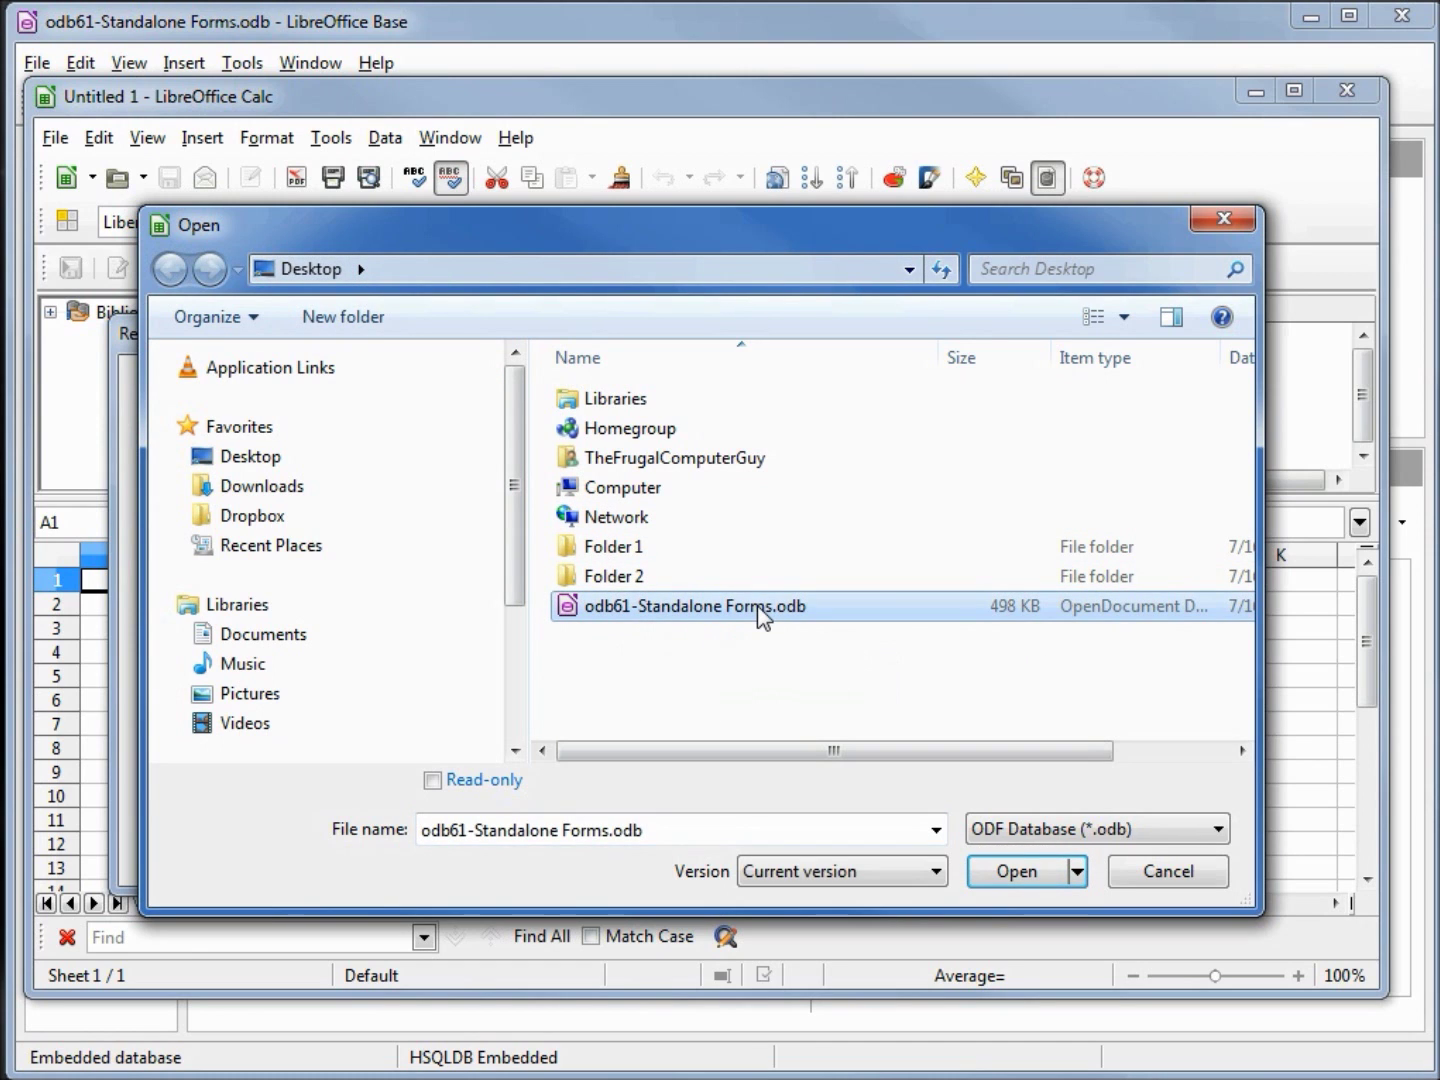
click(1018, 874)
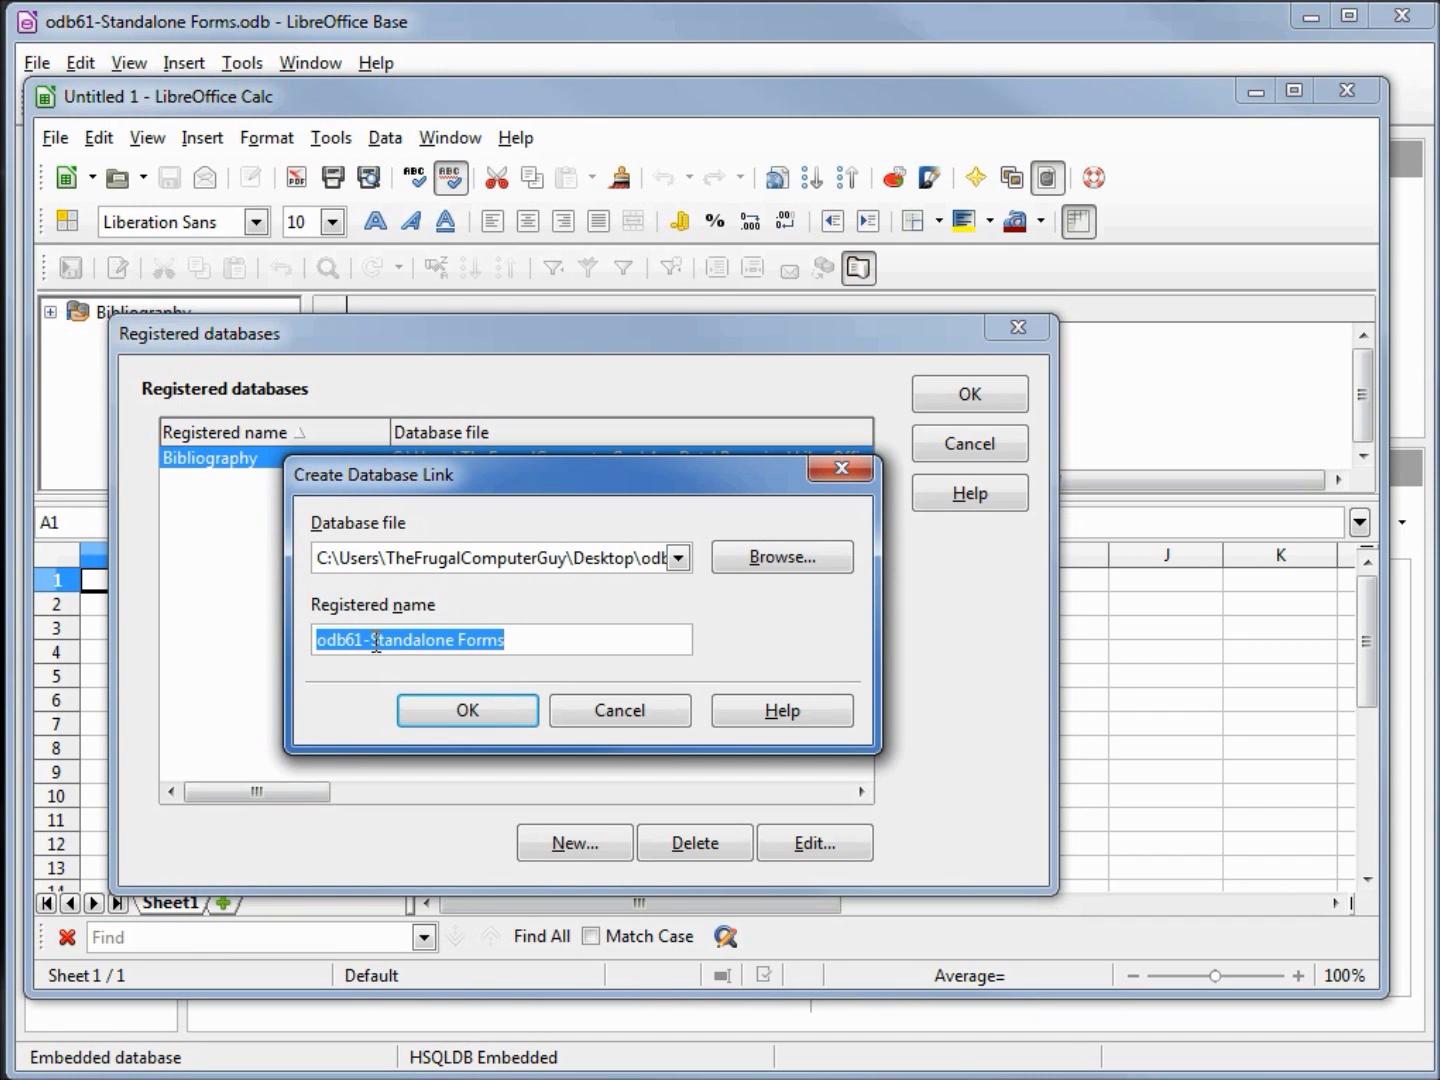
click(470, 710)
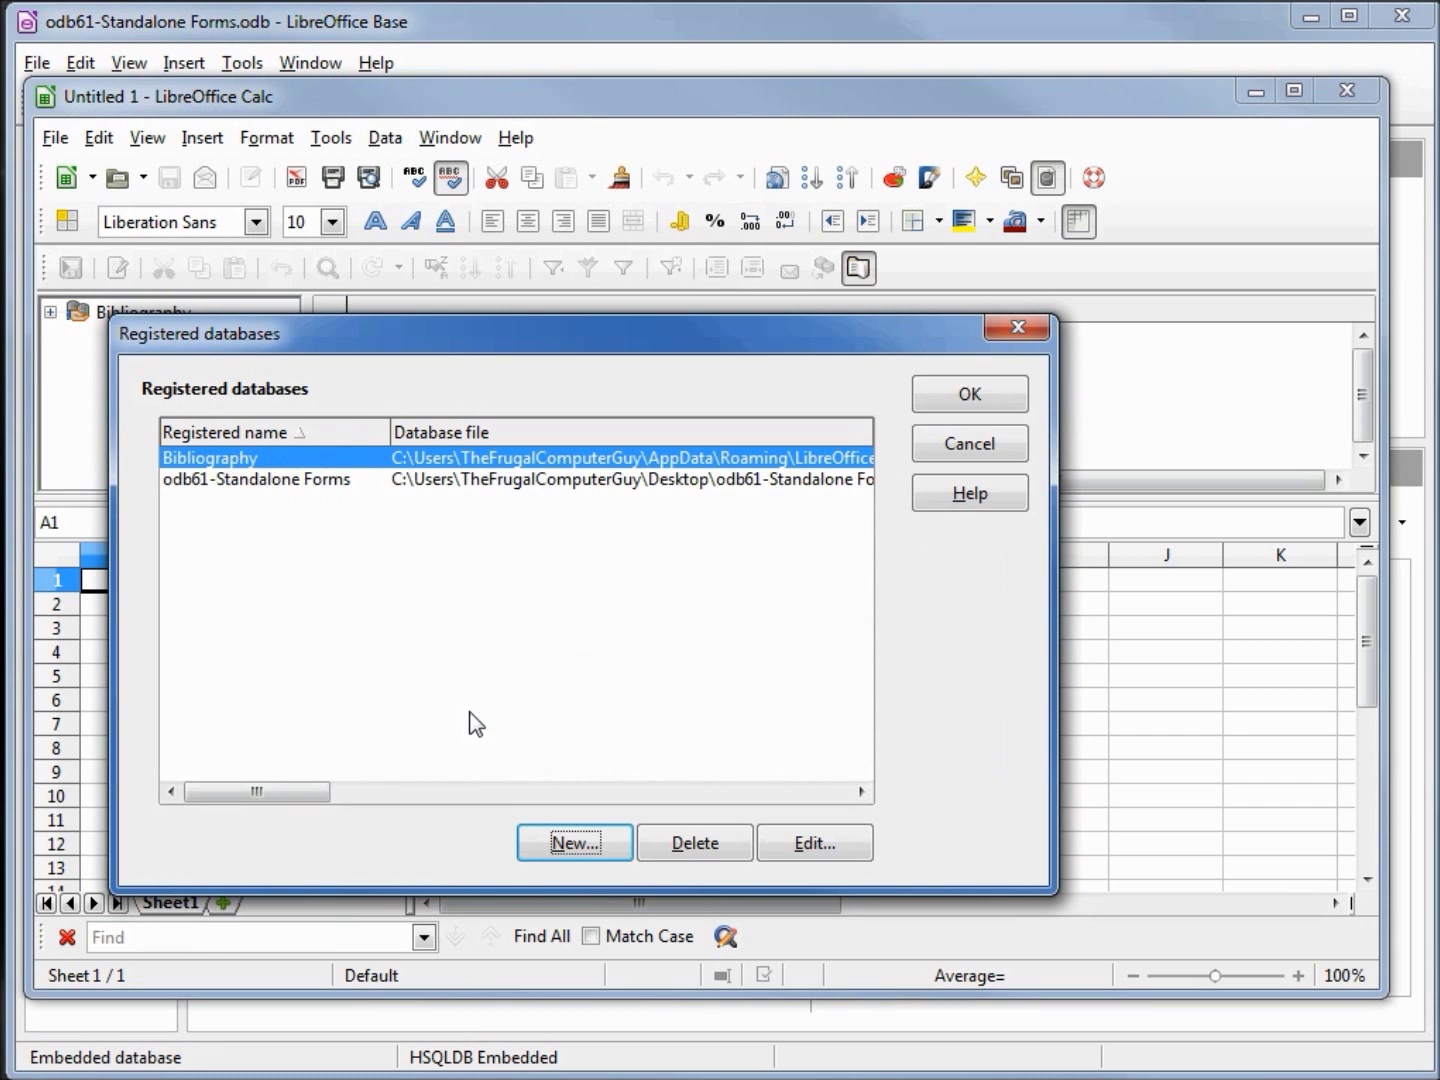
click(932, 383)
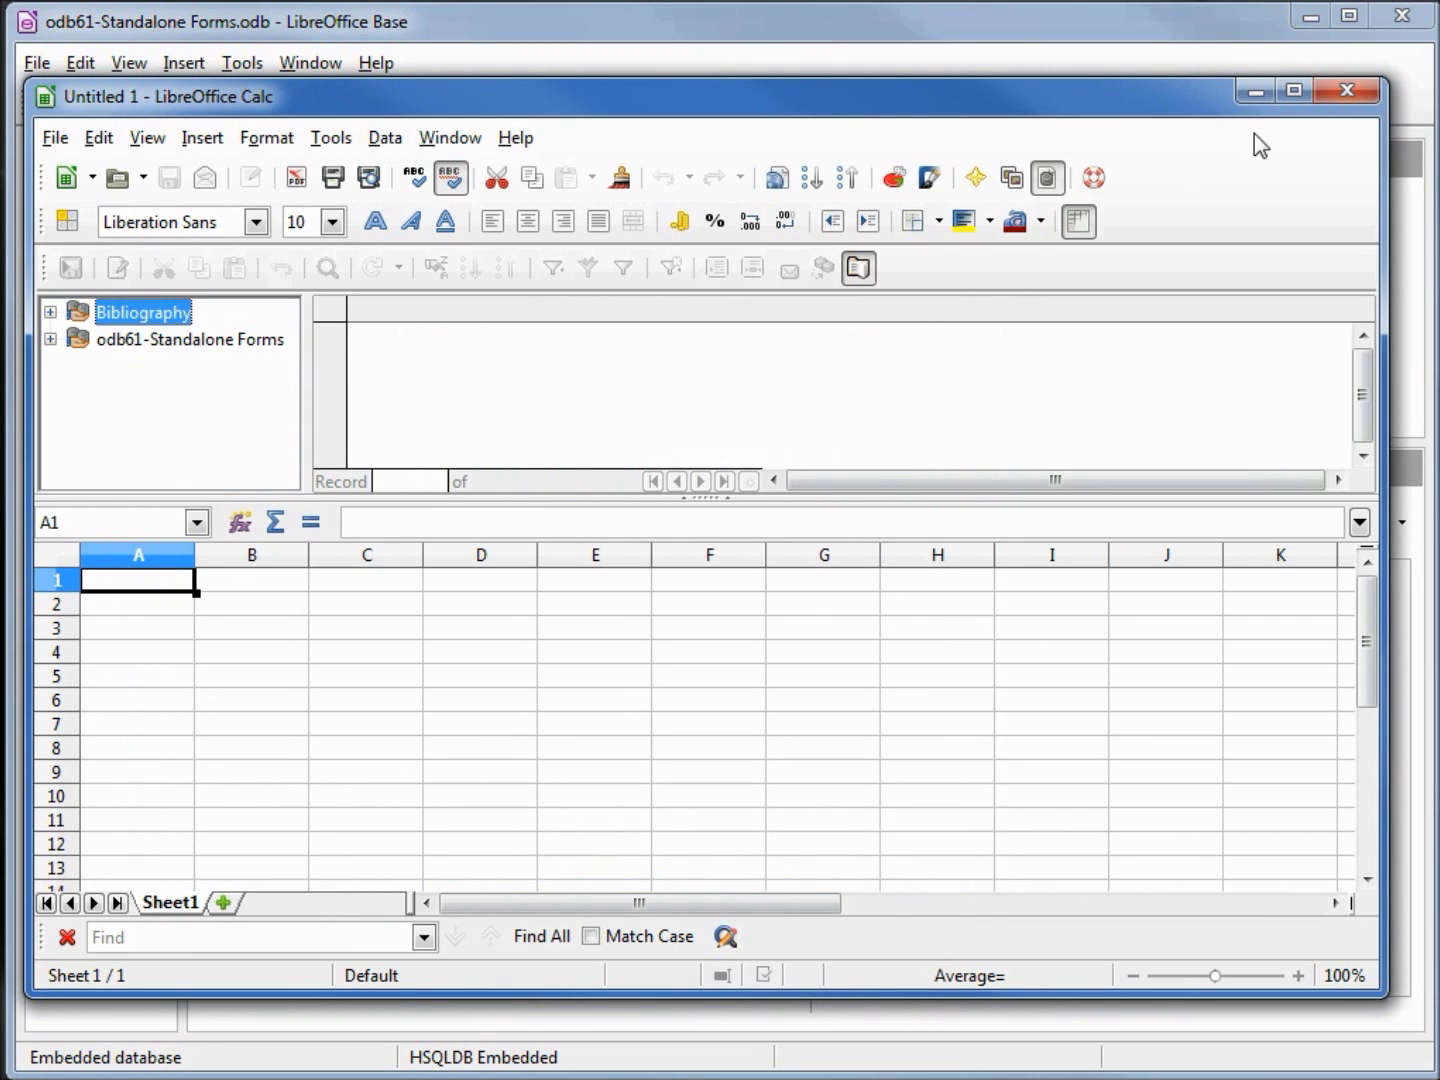
click(1346, 95)
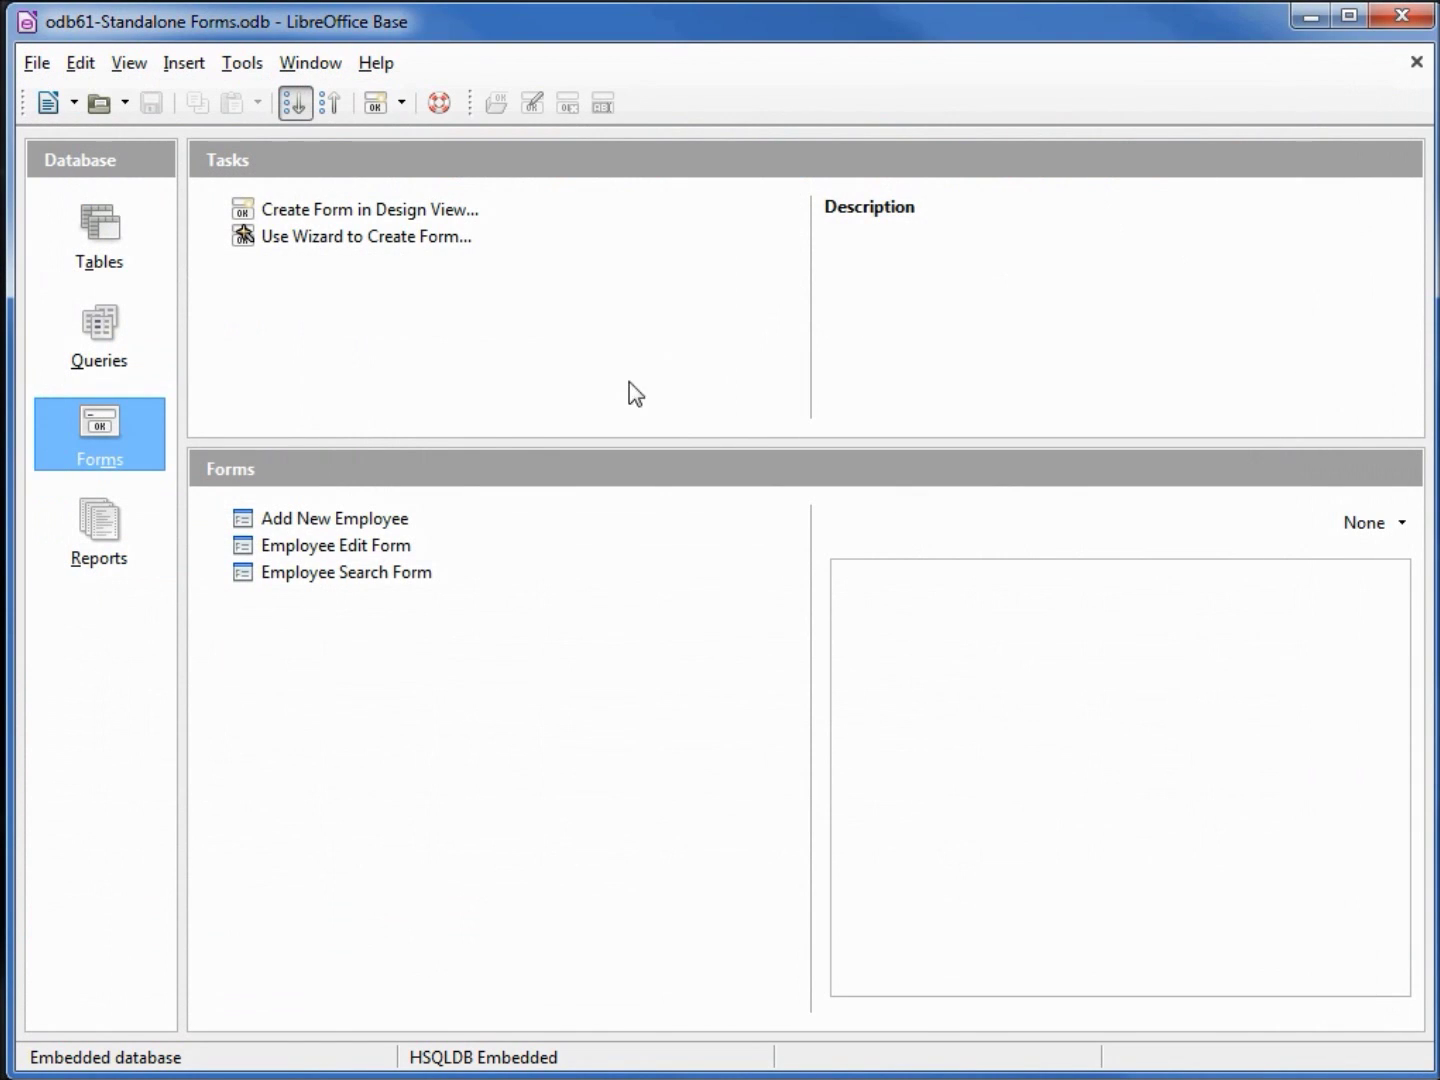
Open the Add New Employee form for editing and start saving a copy of it
right_click(297, 520)
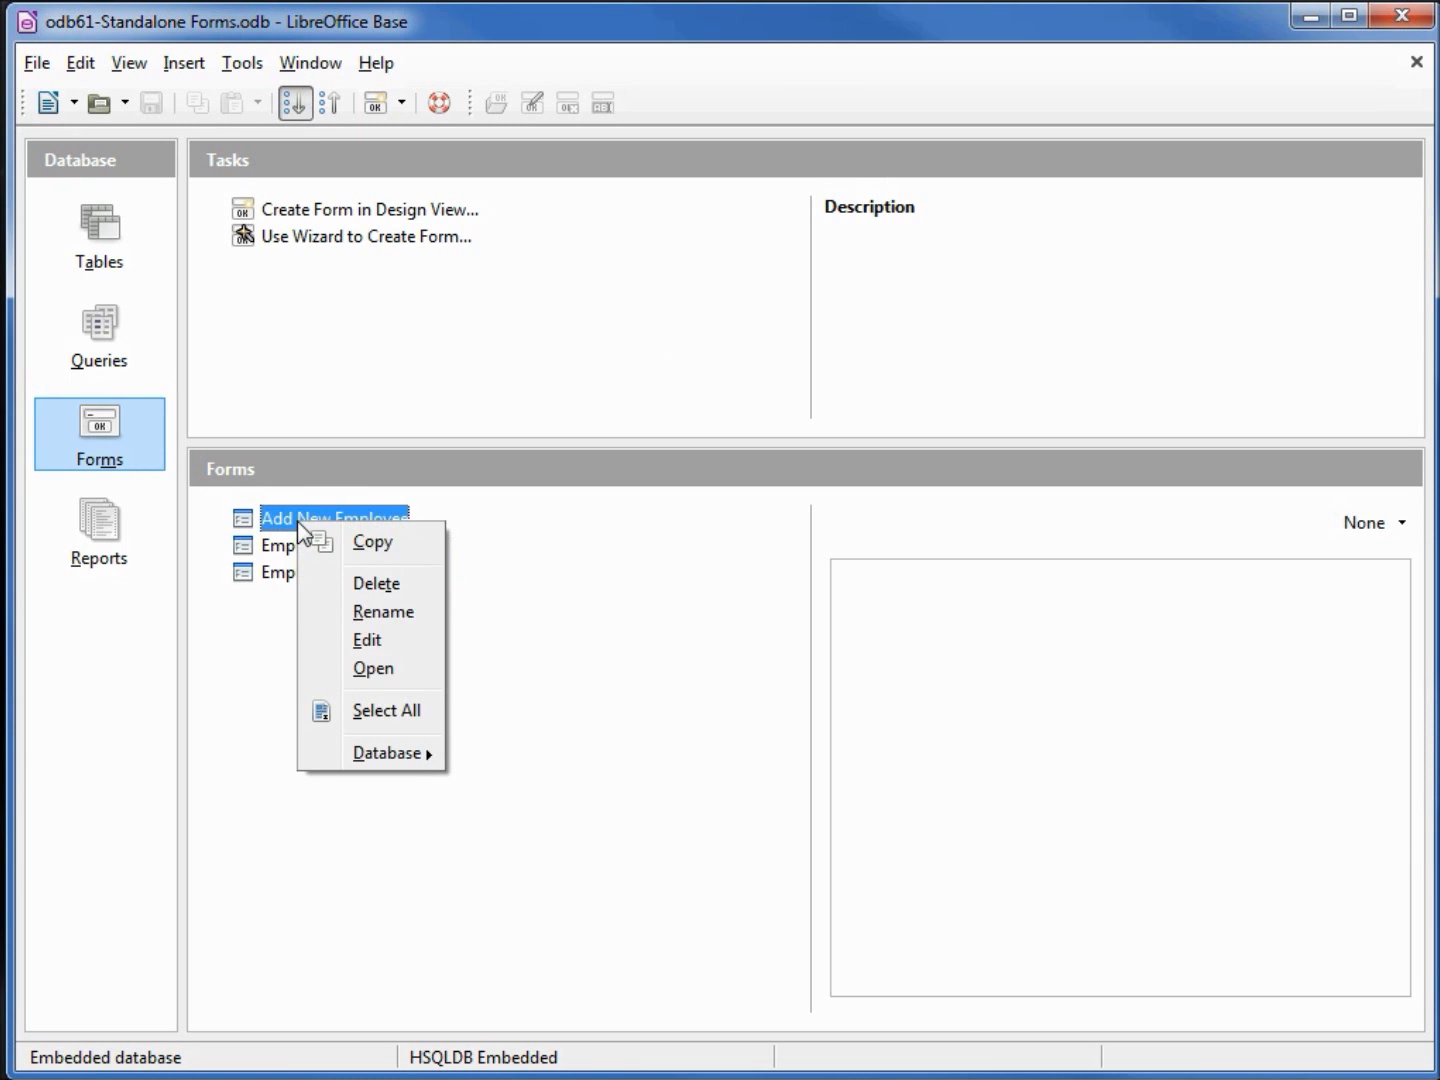
right_click(283, 517)
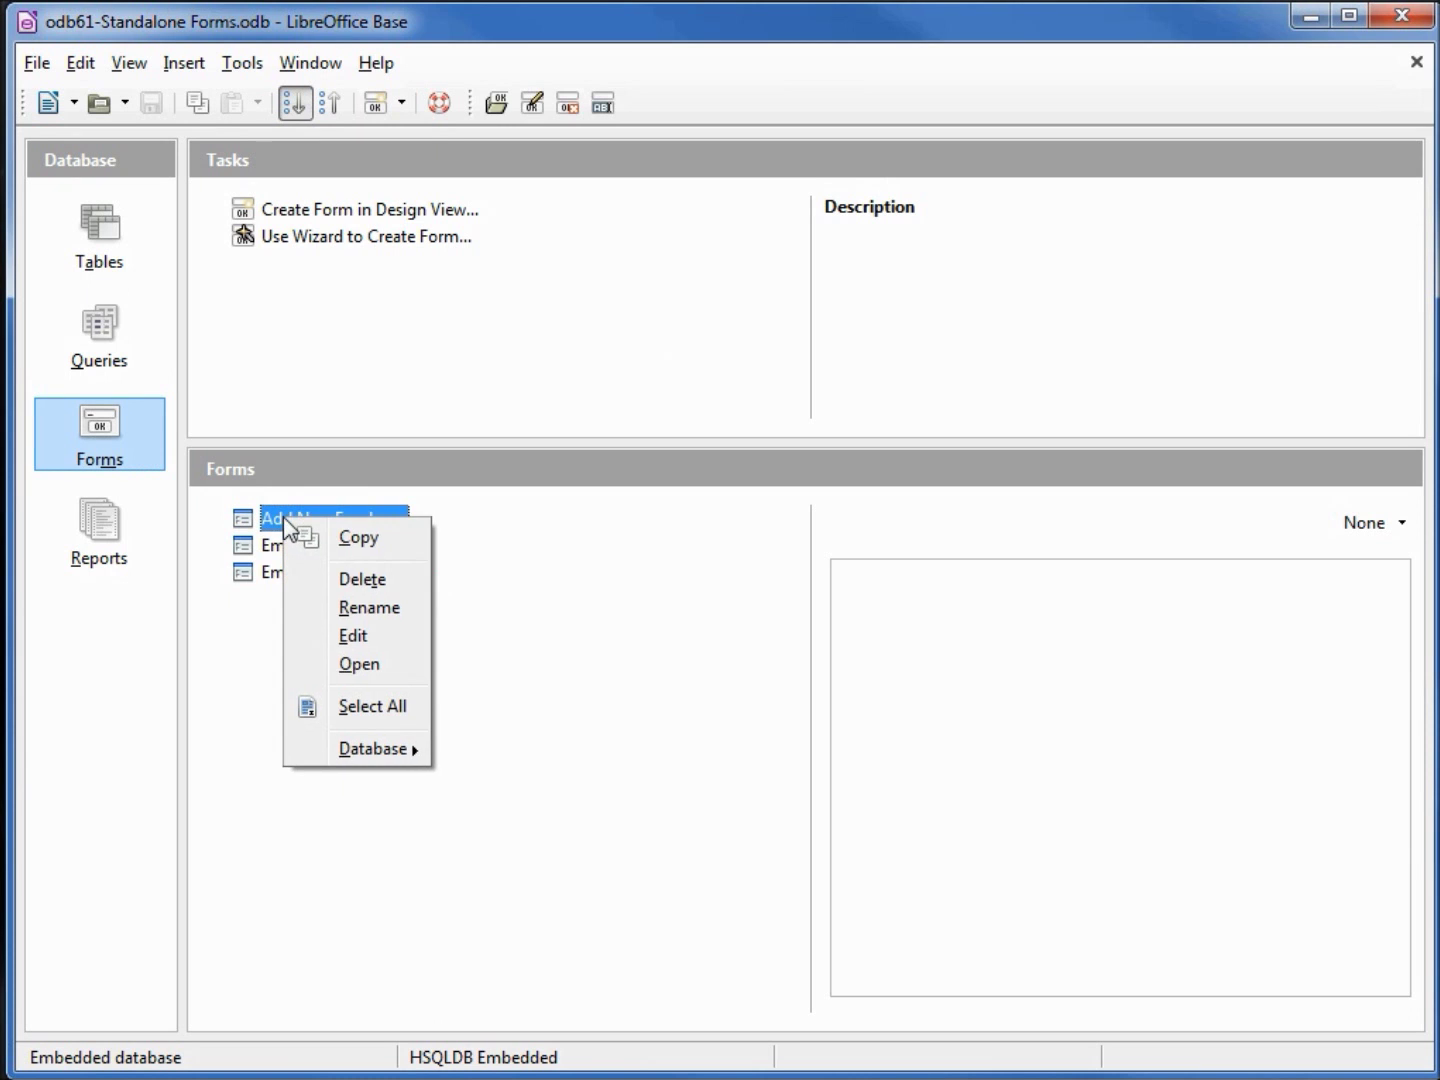
click(354, 636)
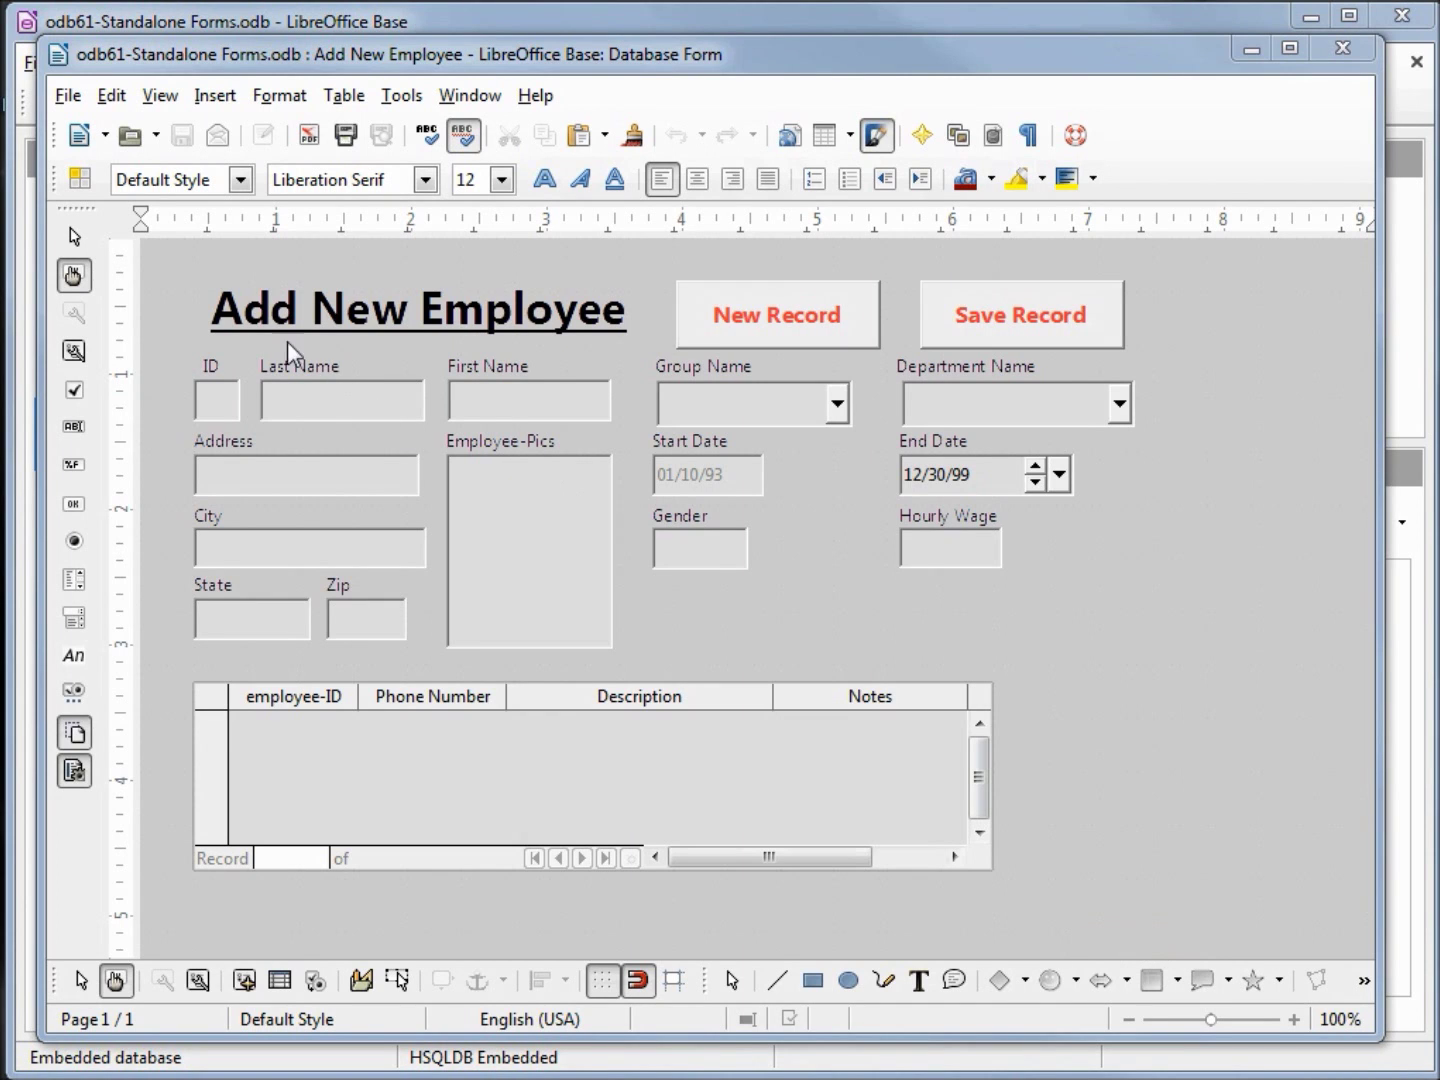
click(67, 96)
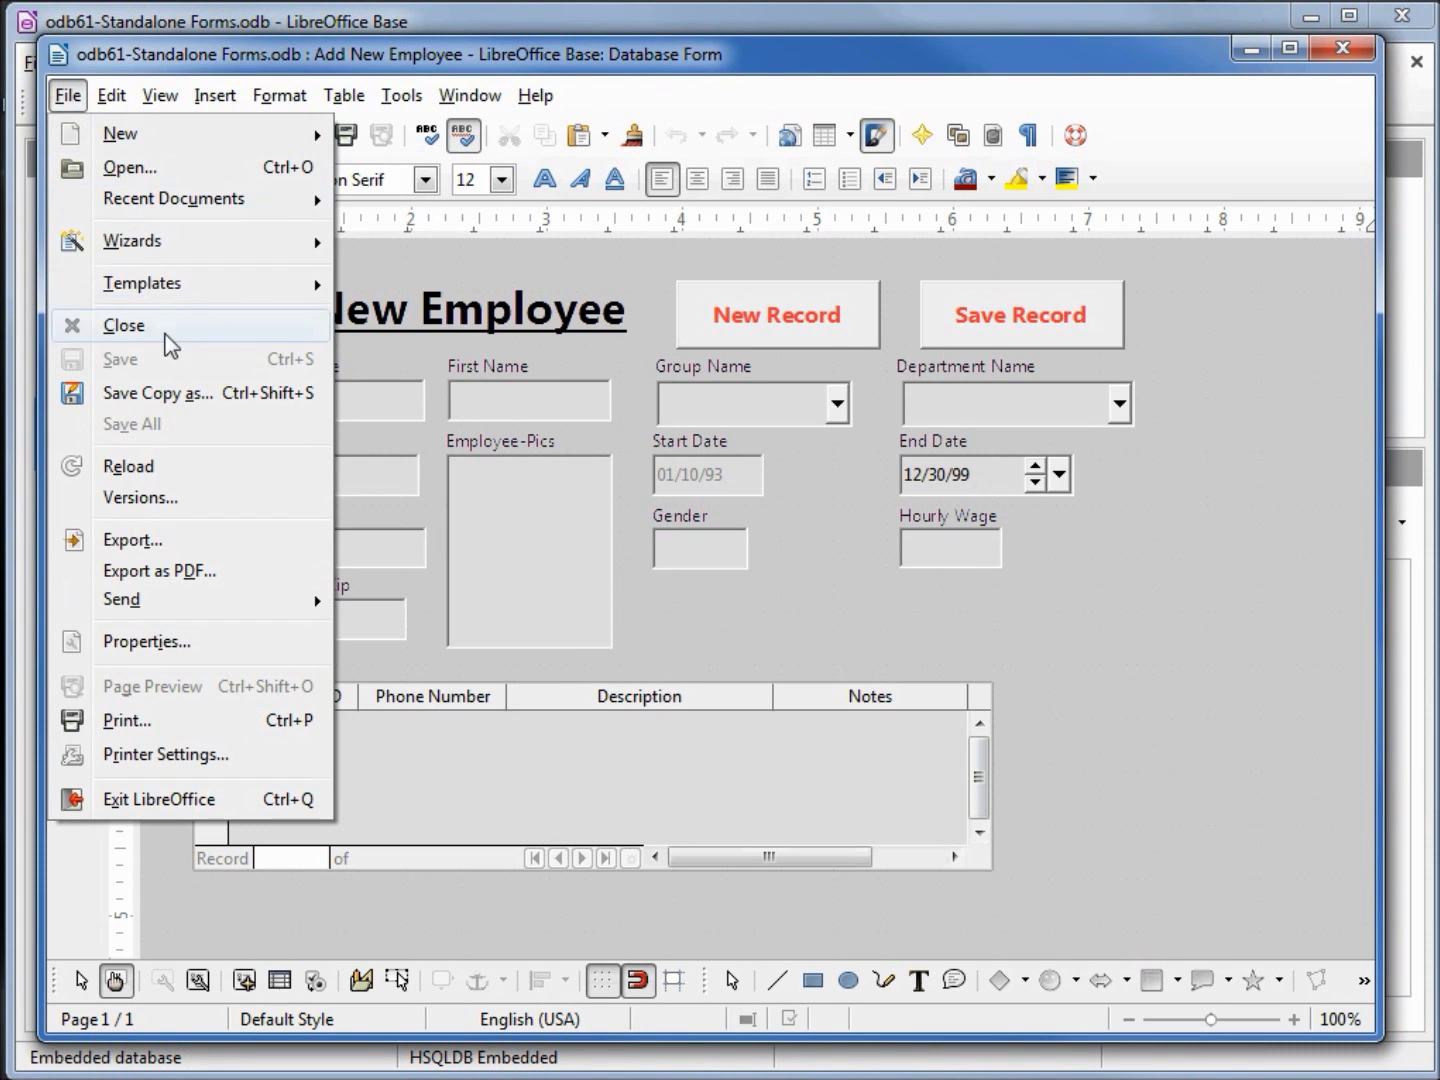
click(197, 400)
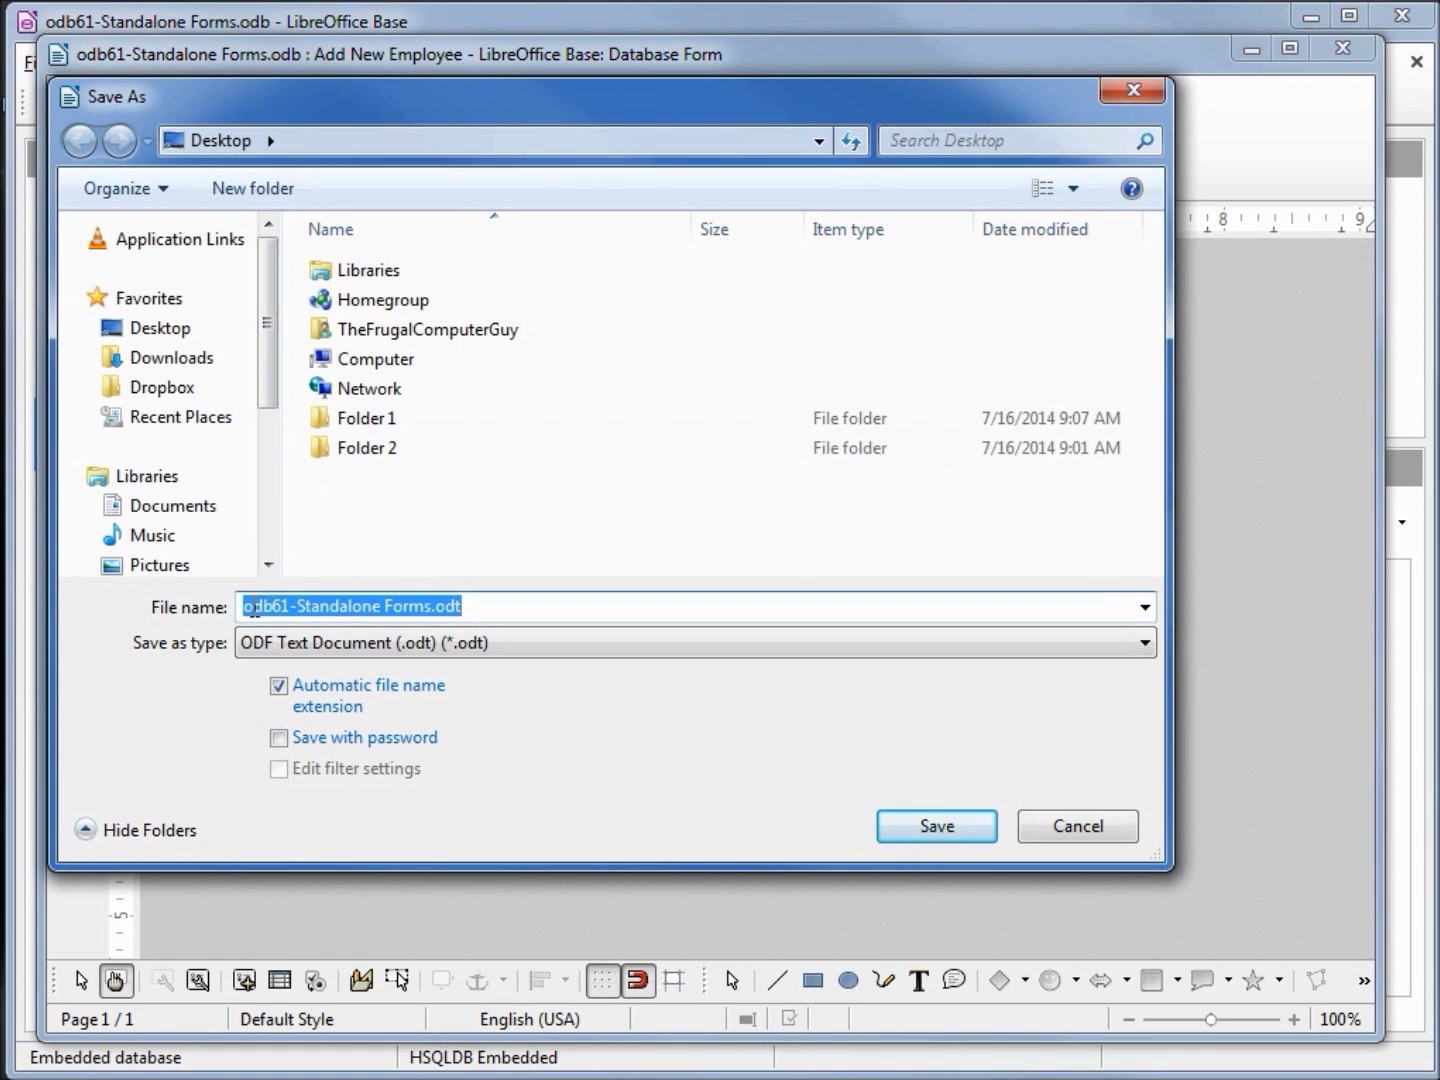
Save the form copy on the Desktop as Add New Employee.odt and close the form
drag(253, 608, 428, 612)
key(Delete)
key(Delete)
key(BackSpace)
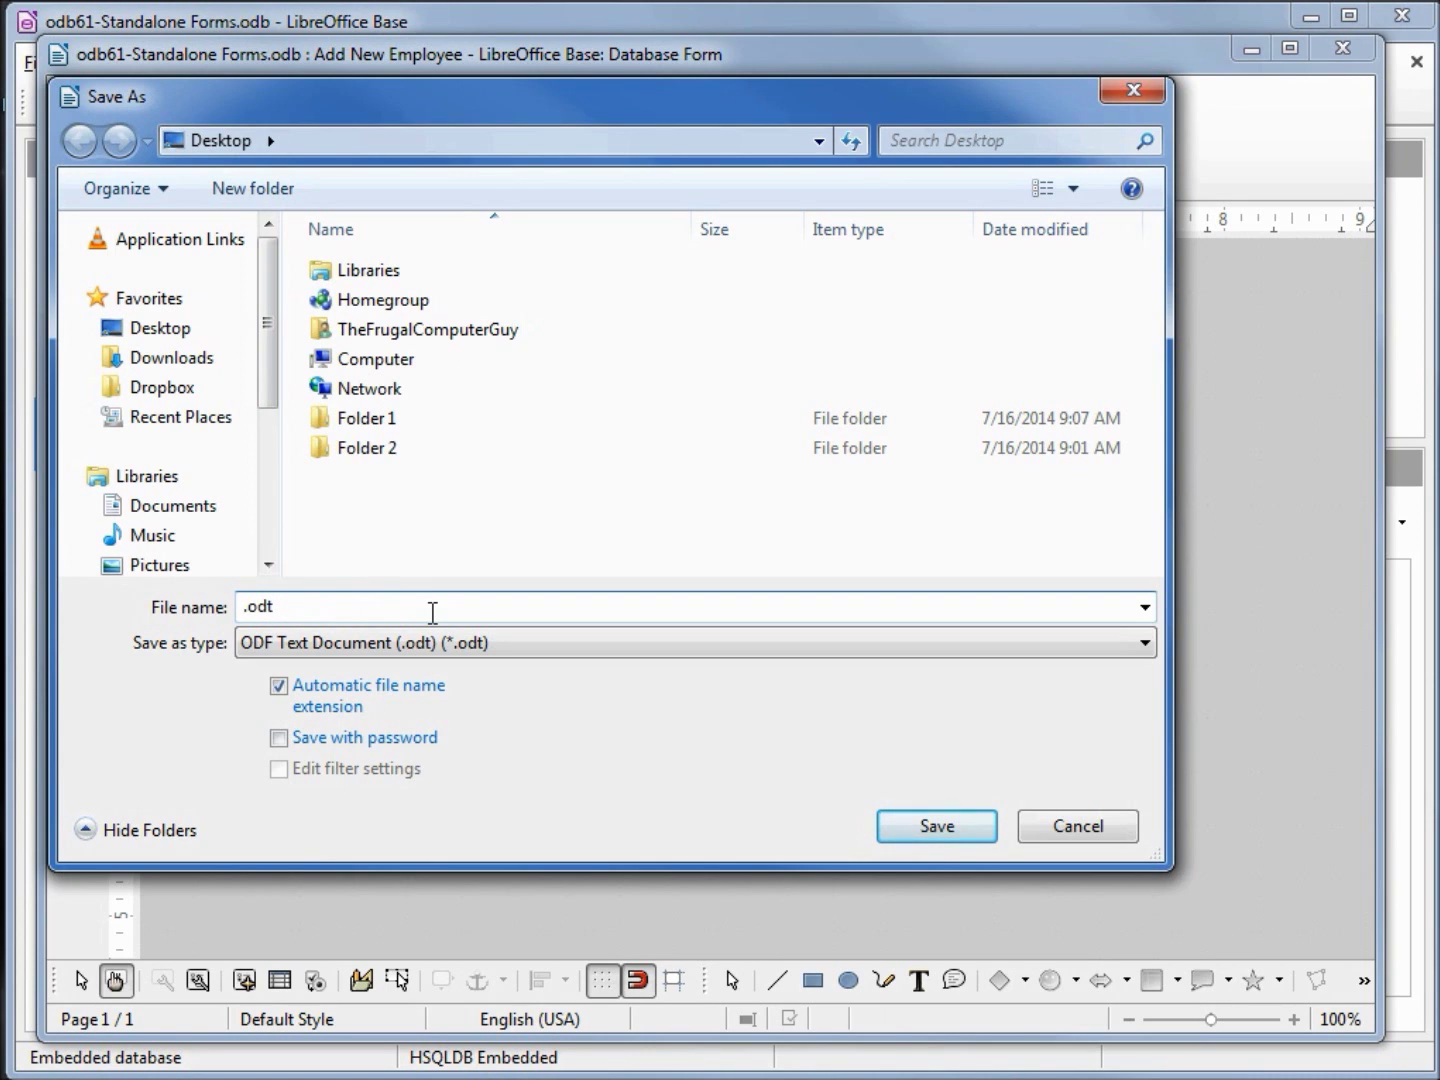
text(Add New Employee)
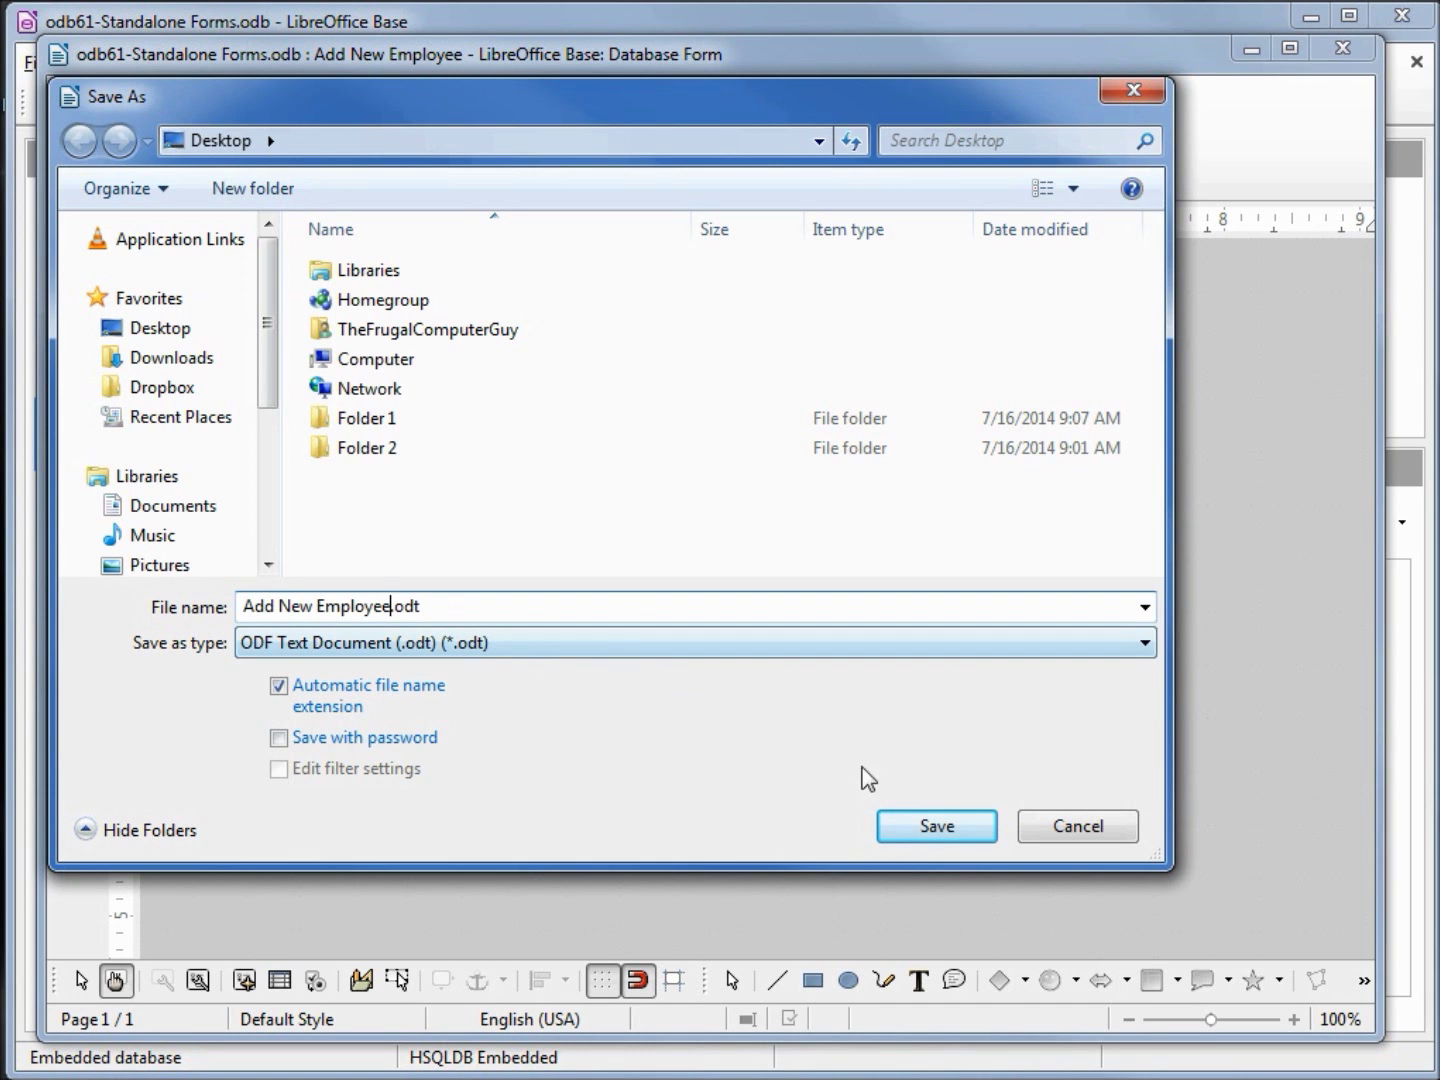
click(926, 830)
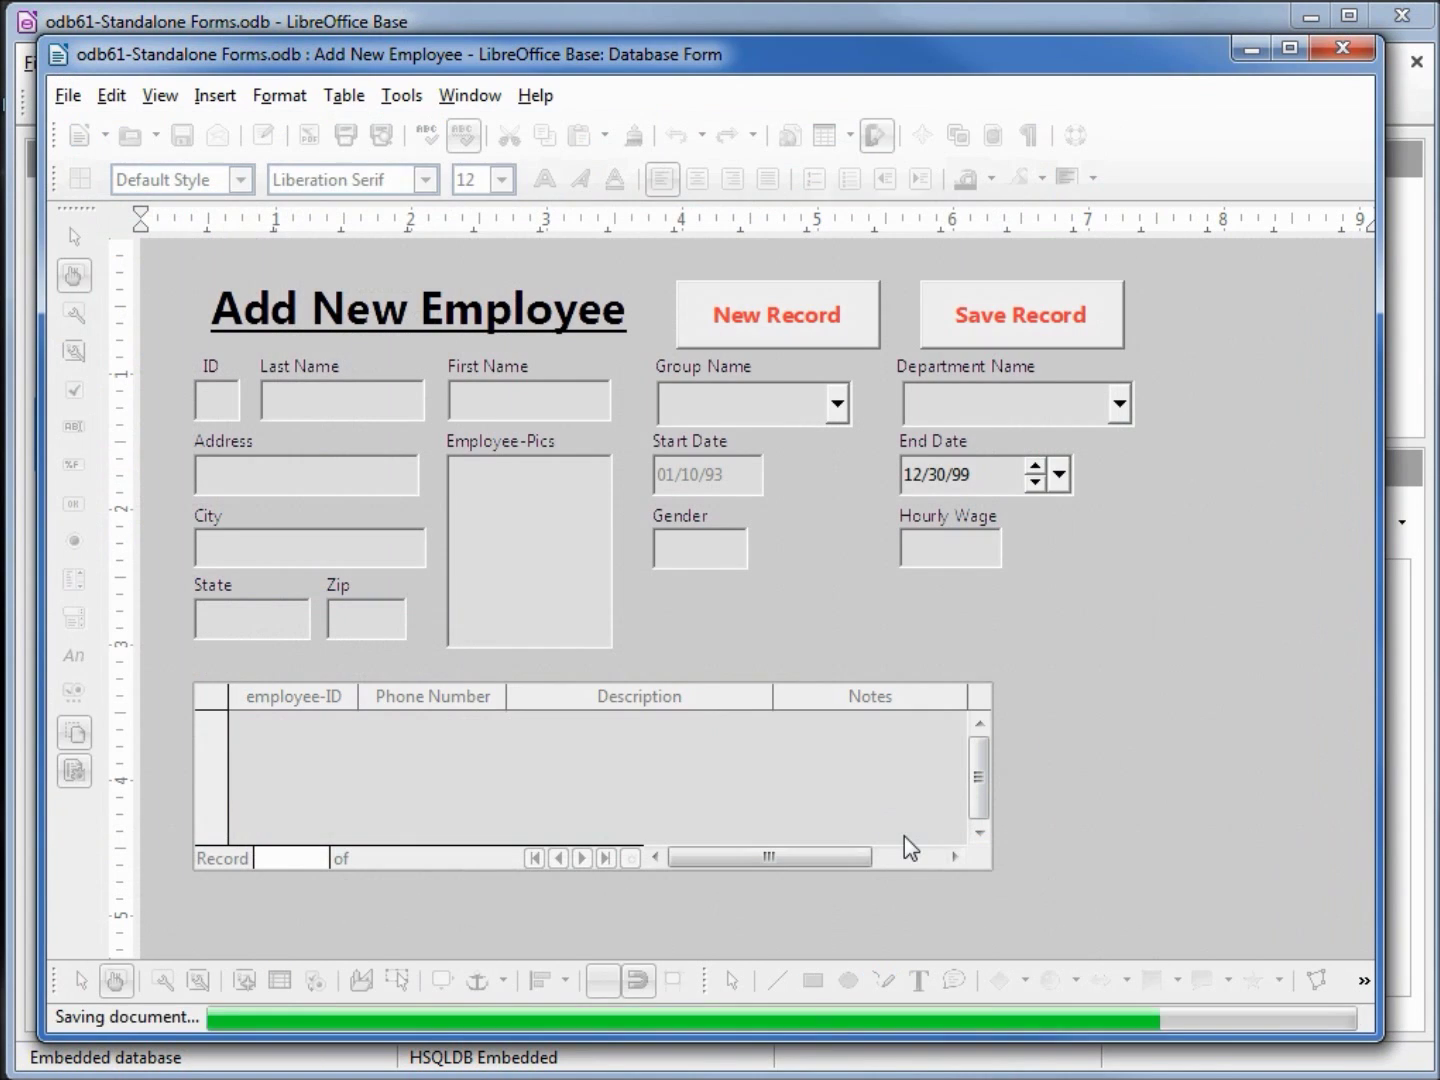
click(1341, 49)
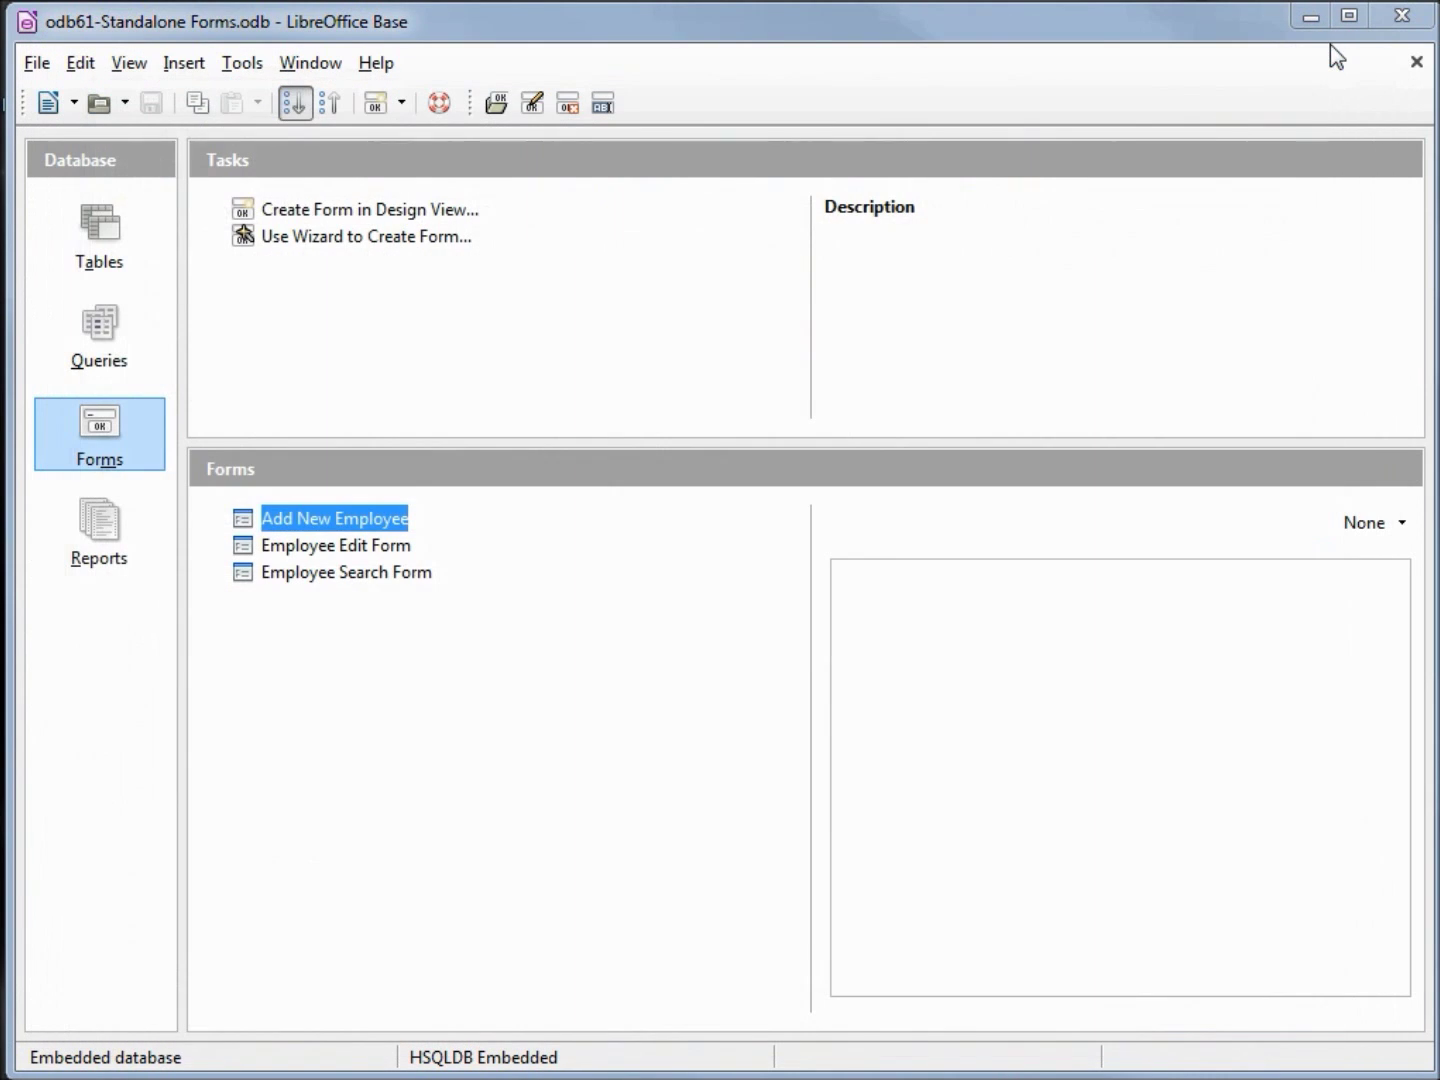
Open the Employee Edit Form for editing and start saving a copy of it
right_click(352, 561)
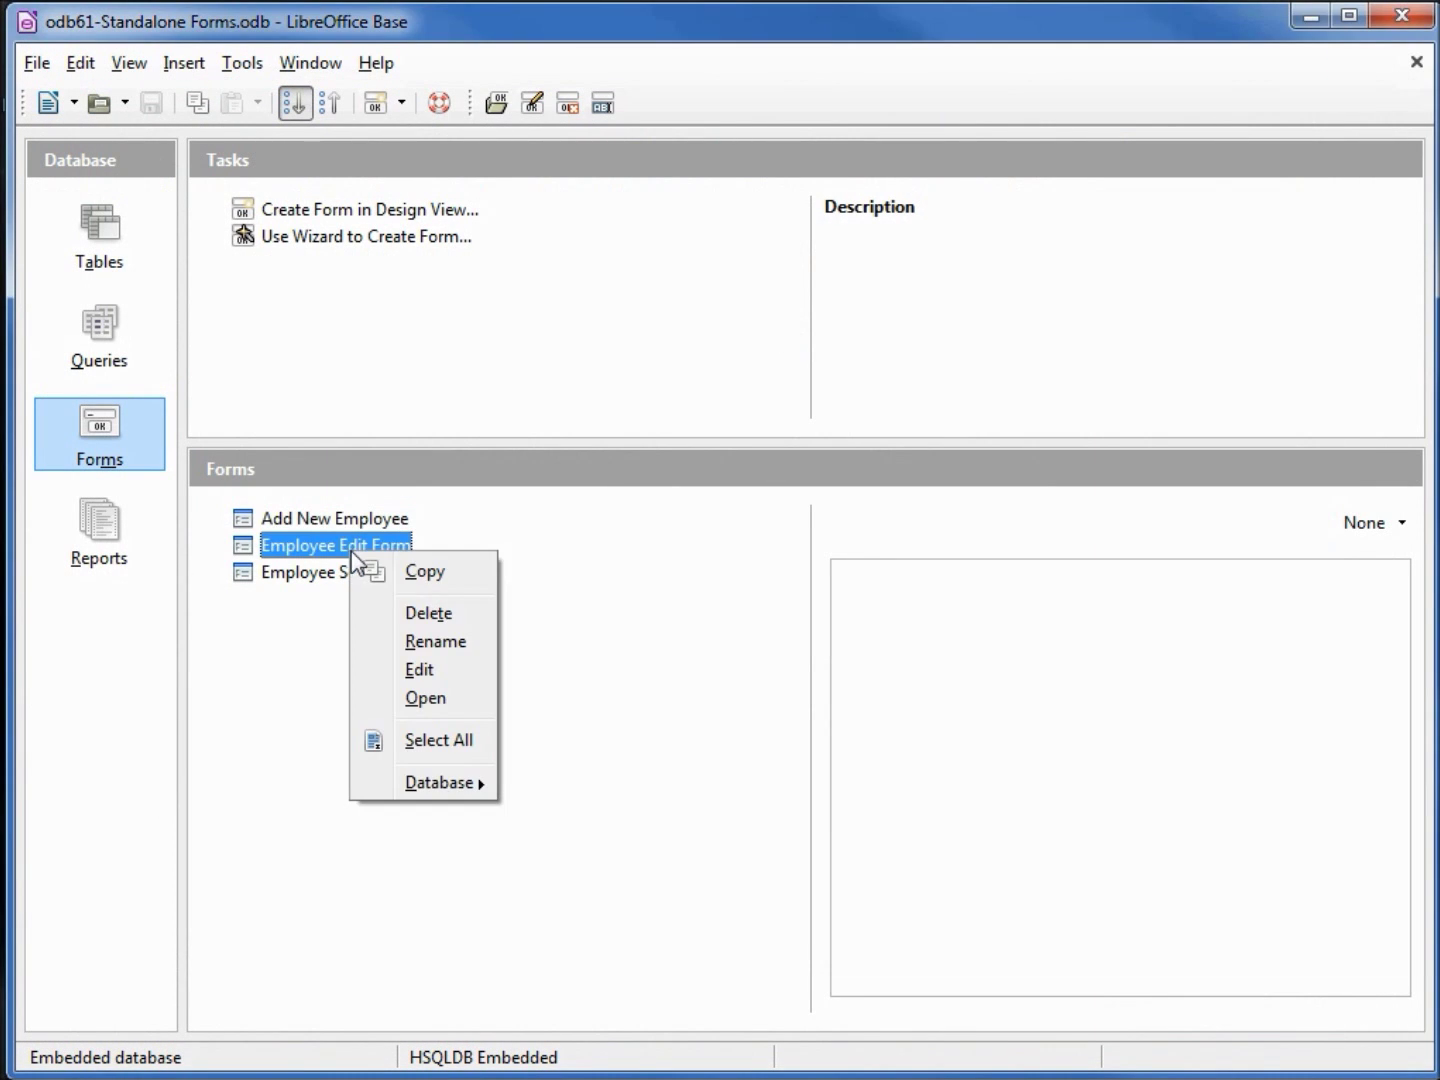
click(431, 671)
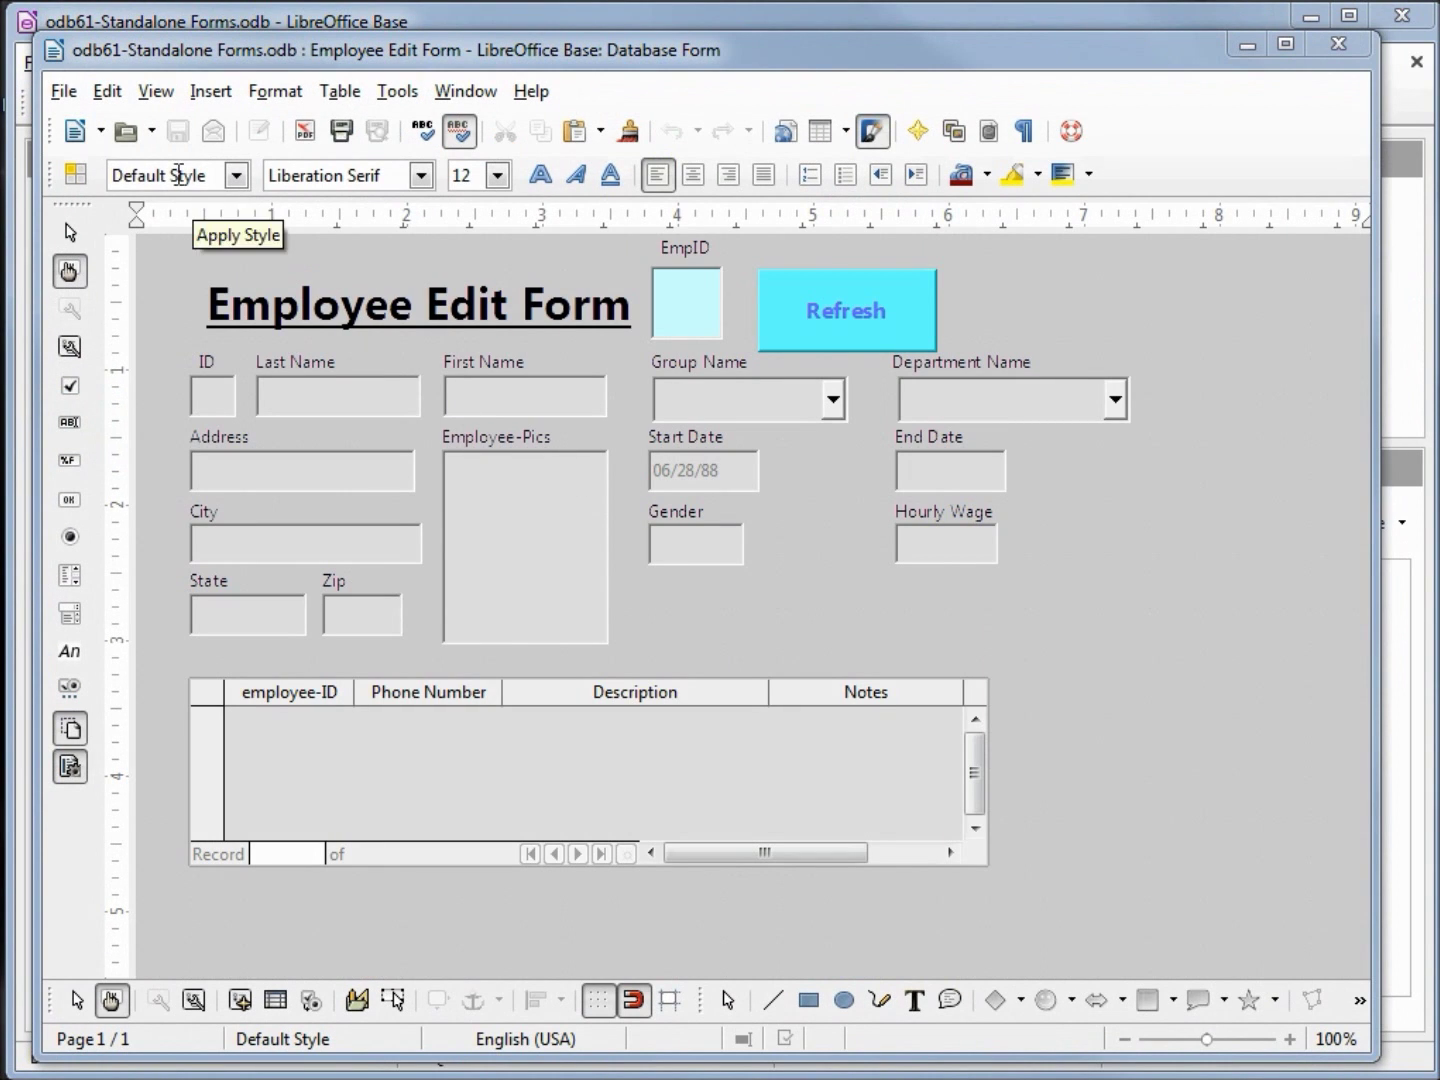
click(64, 98)
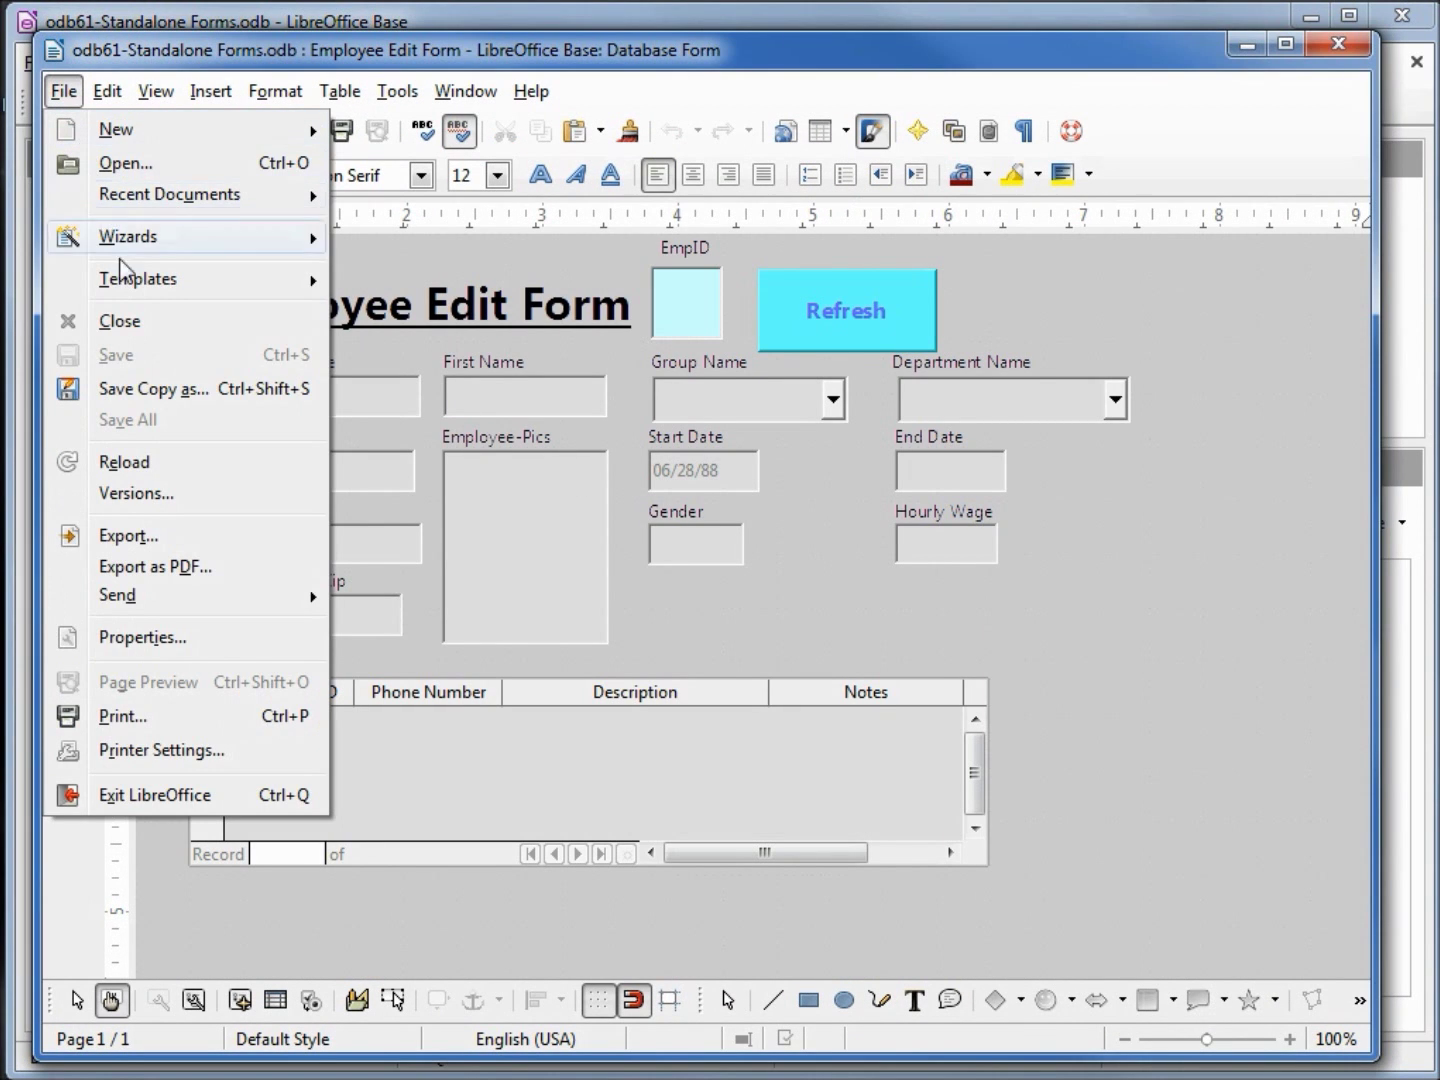
click(146, 392)
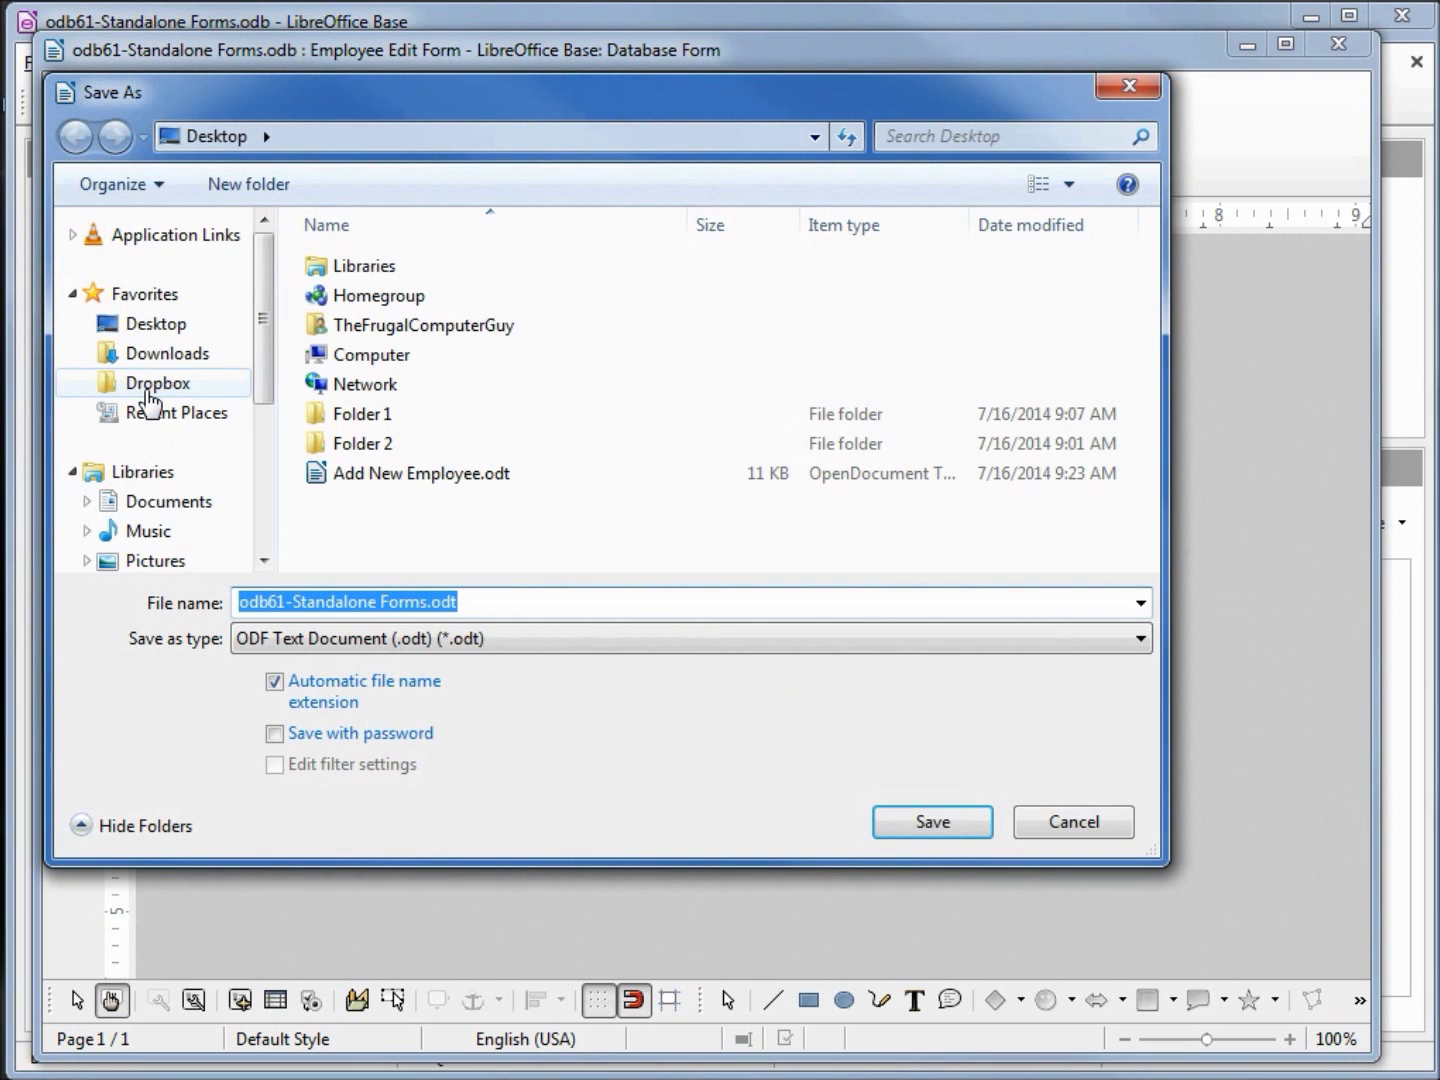
Save the form copy on the Desktop as Employee Edit Form.odt and close the form
click(241, 601)
key(shift+Right)
key(shift+Right)
key(shift+Right)
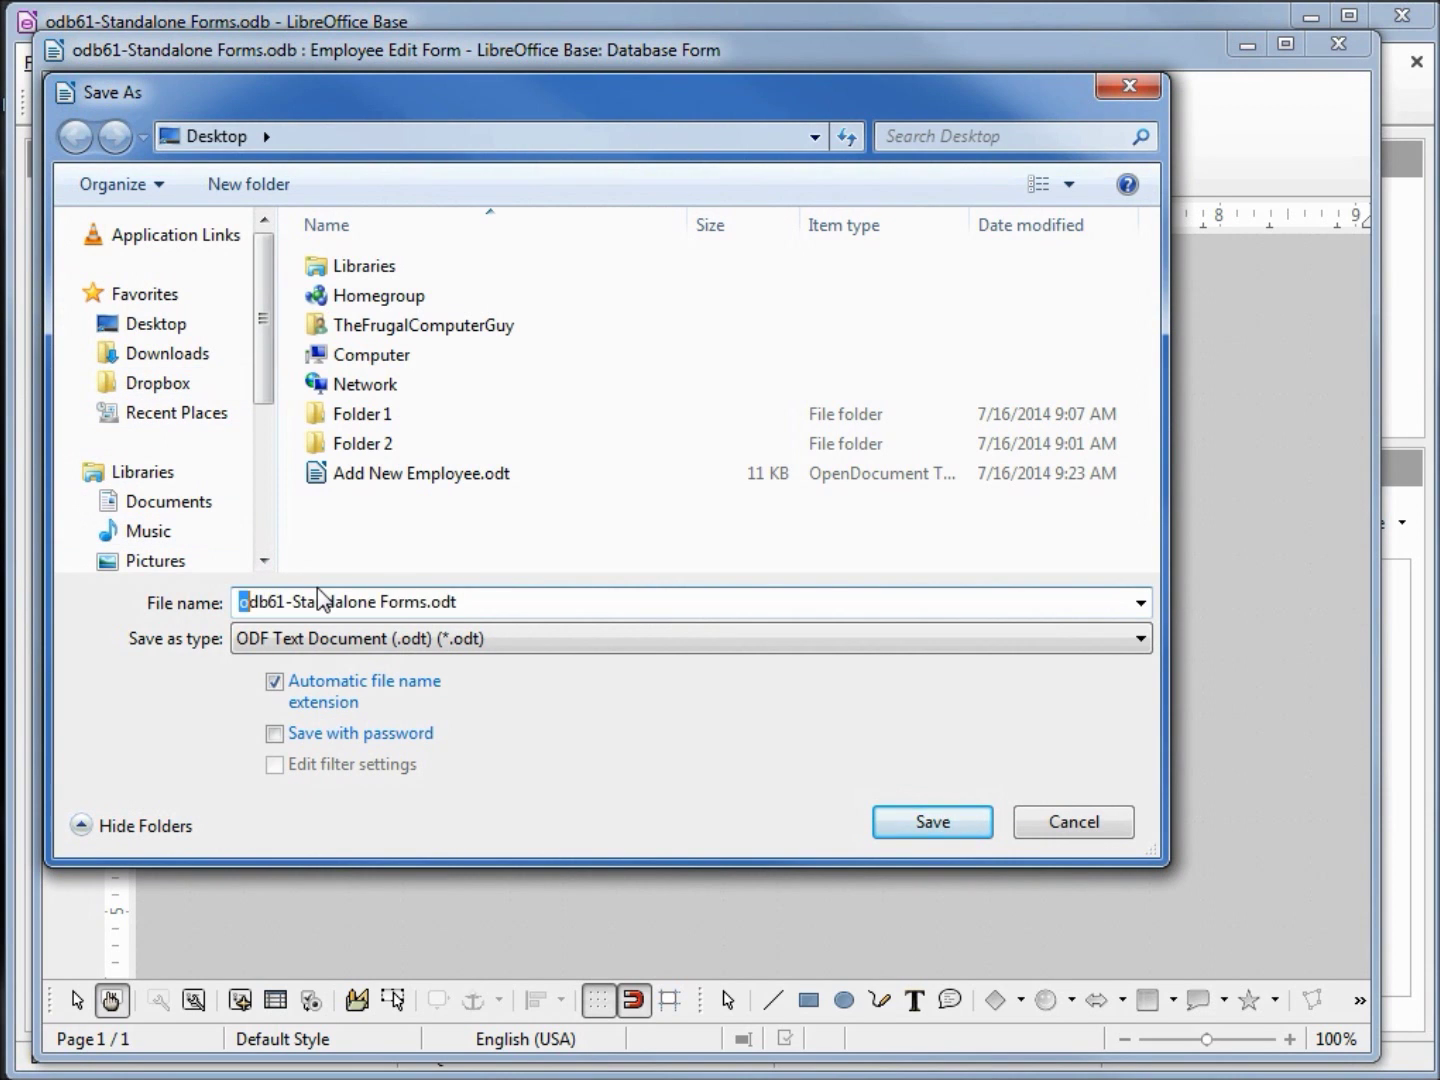
key(shift+Right)
key(shift+Right)
key(shift+Right)
key(shift+Right)
key(shift+Right)
key(shift+Right)
key(shift+Right)
key(shift+Right)
key(shift+Right)
key(shift+Right)
key(shift+Right)
key(shift+Right)
key(shift+Right)
key(shift+Right)
key(shift+Right)
key(shift+Right)
key(shift+Right)
key(shift+Right)
key(shift+Right)
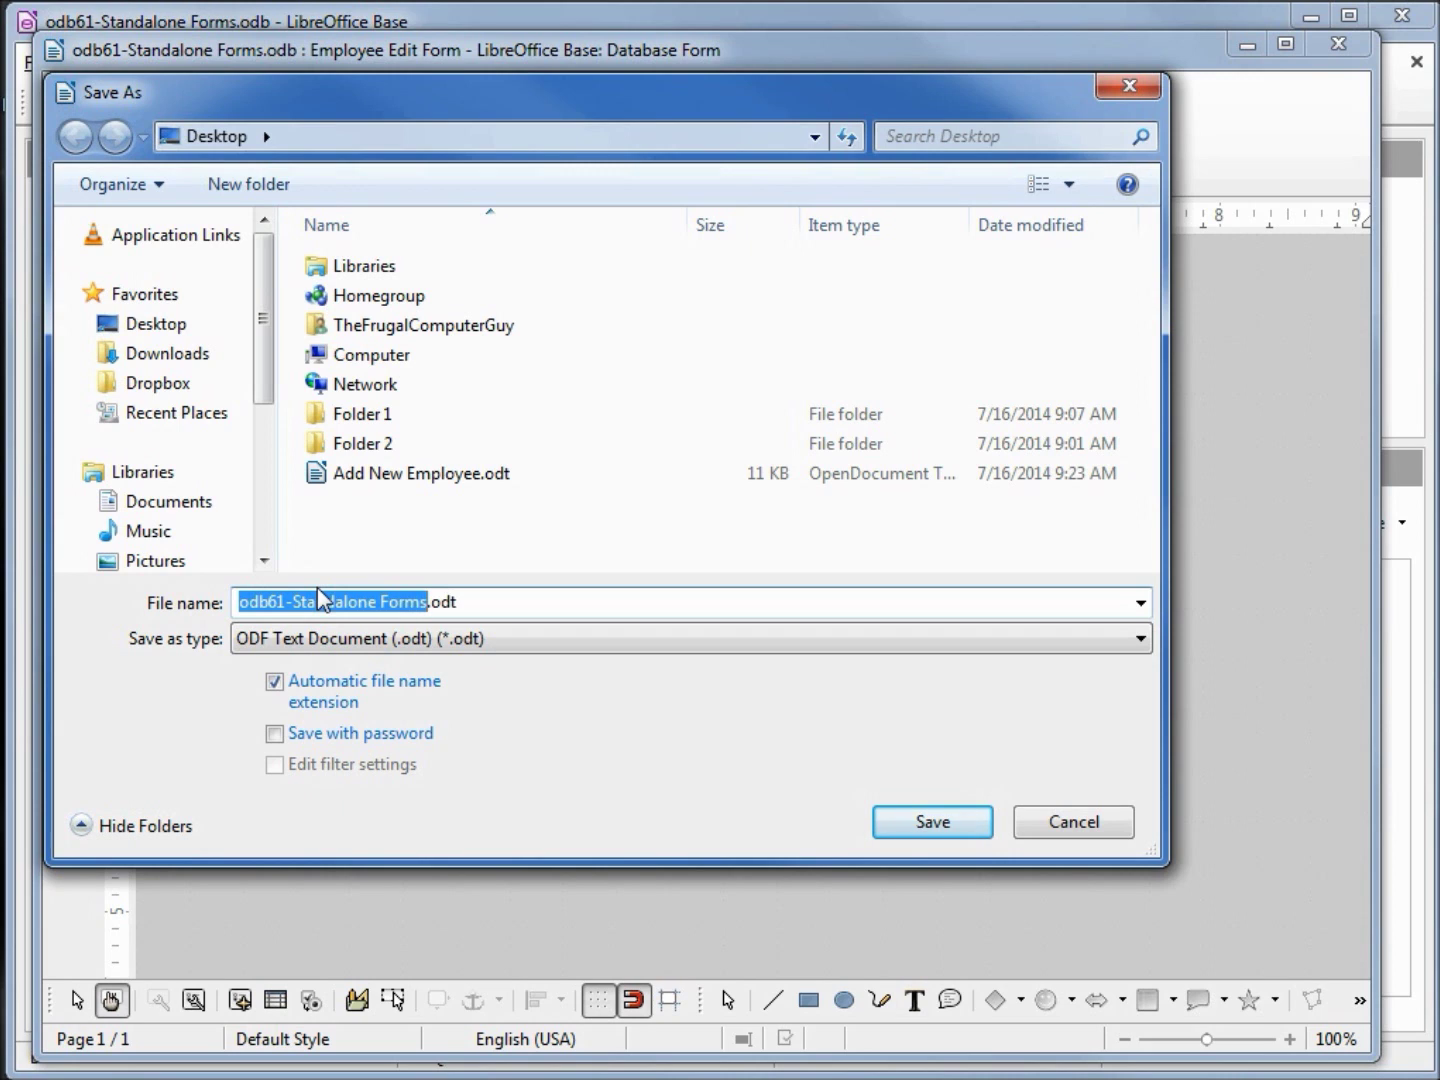
key(Delete)
text(Employee Edit Form)
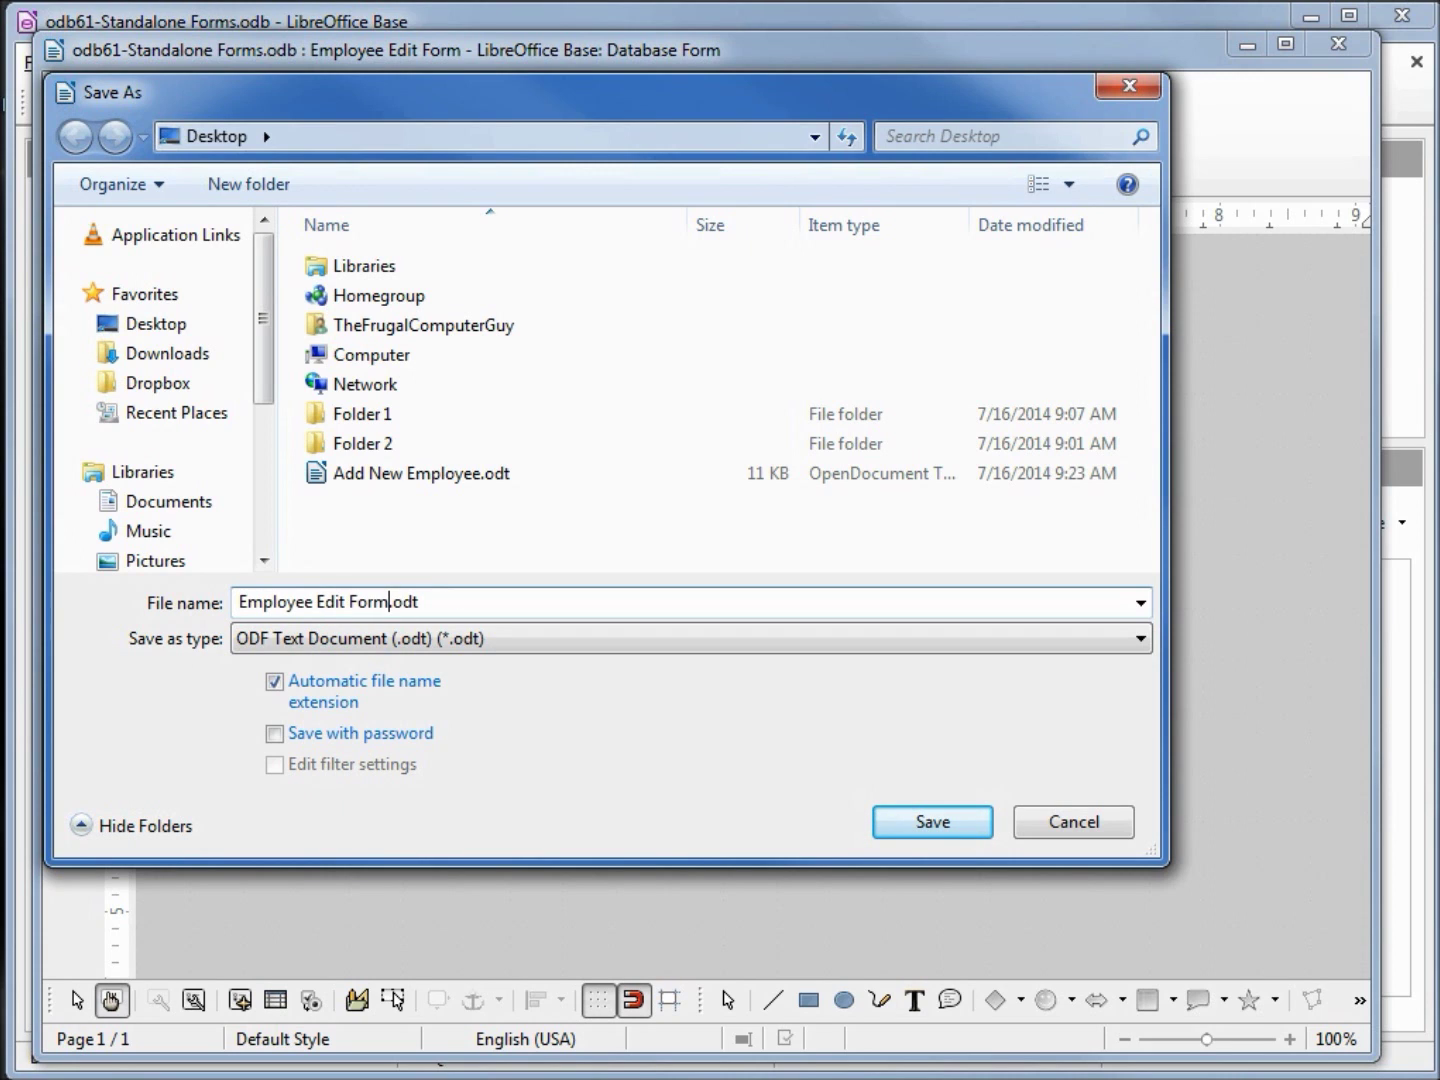
click(975, 826)
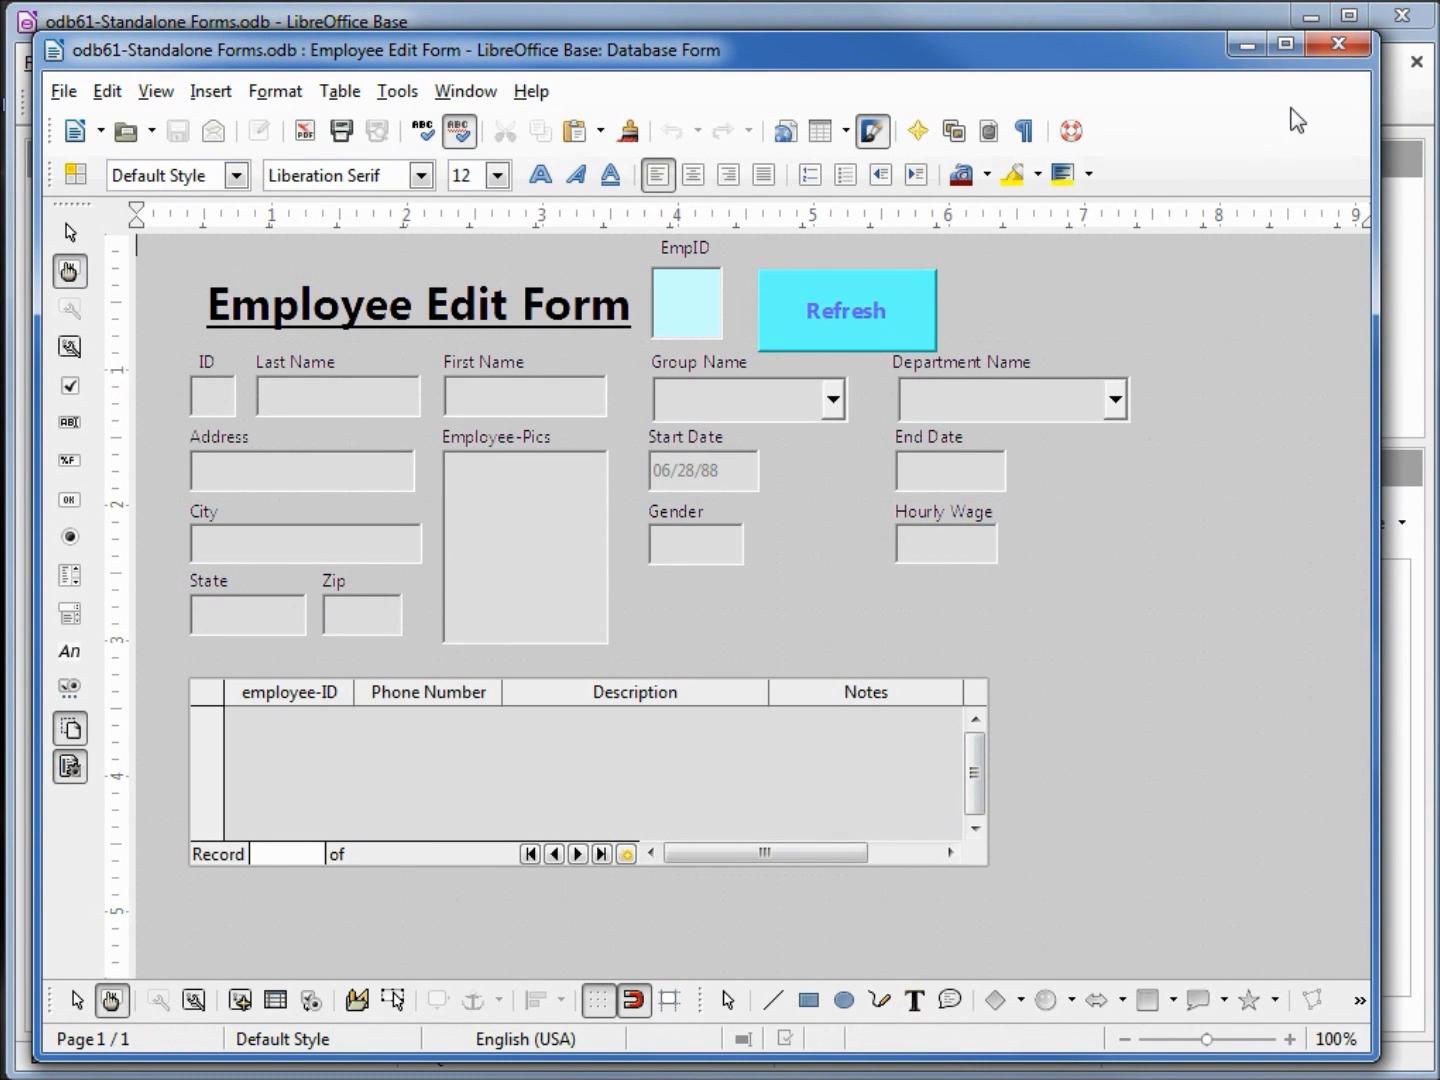
click(1336, 41)
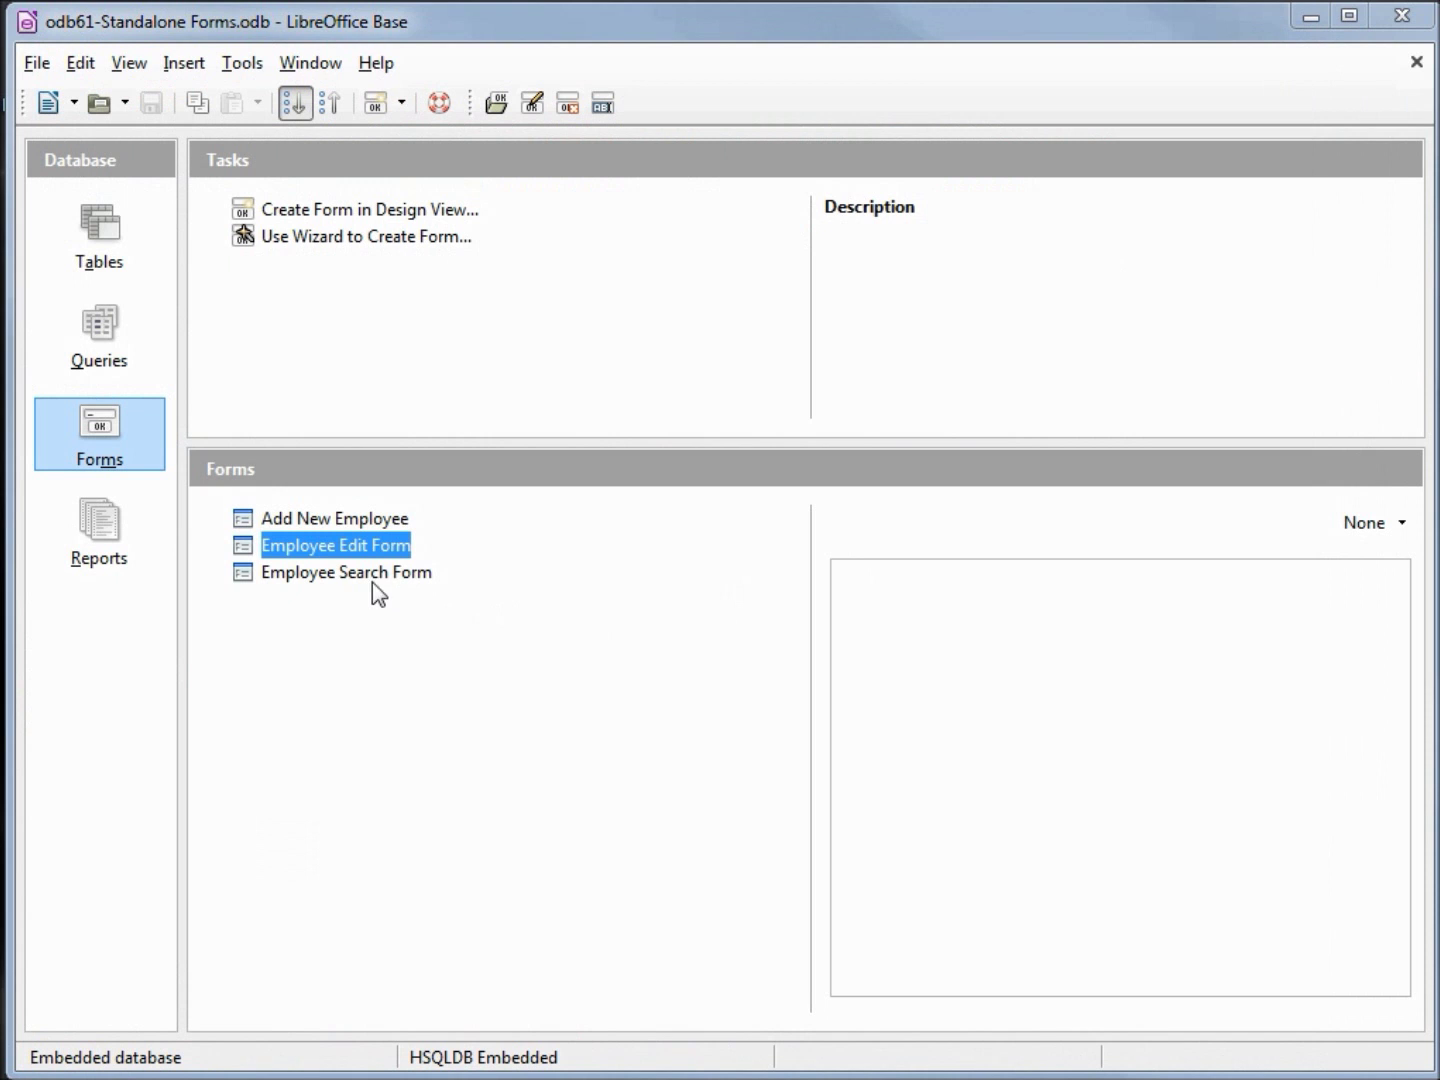
Open the Employee Search Form for editing and start saving a copy of it
right_click(344, 580)
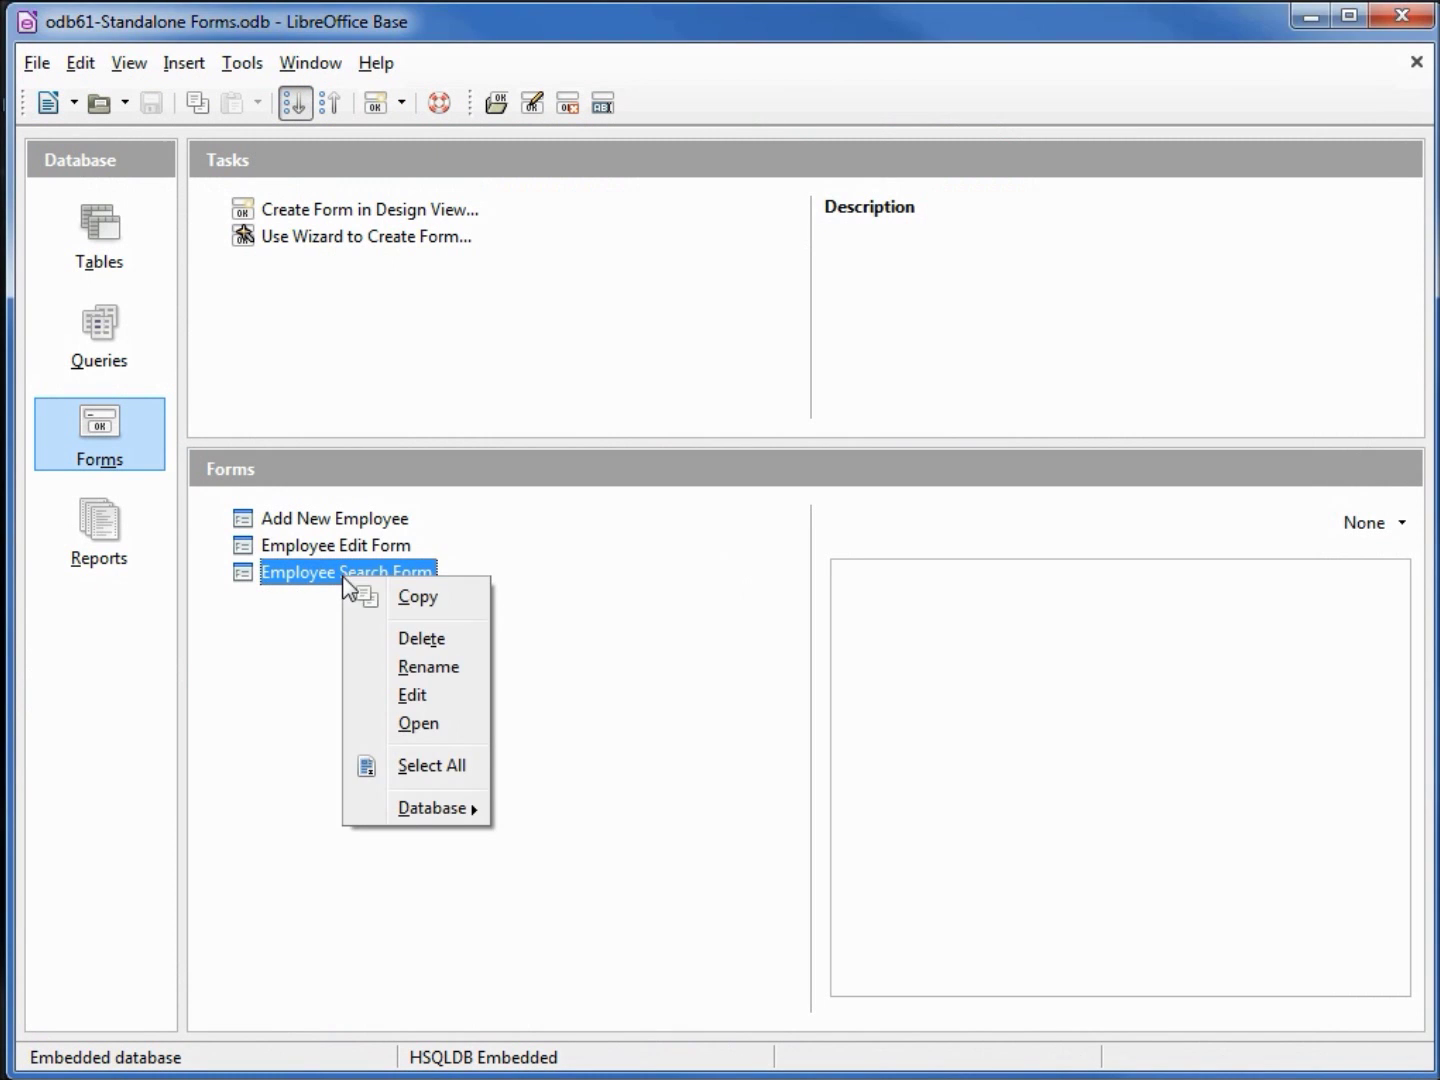
click(419, 693)
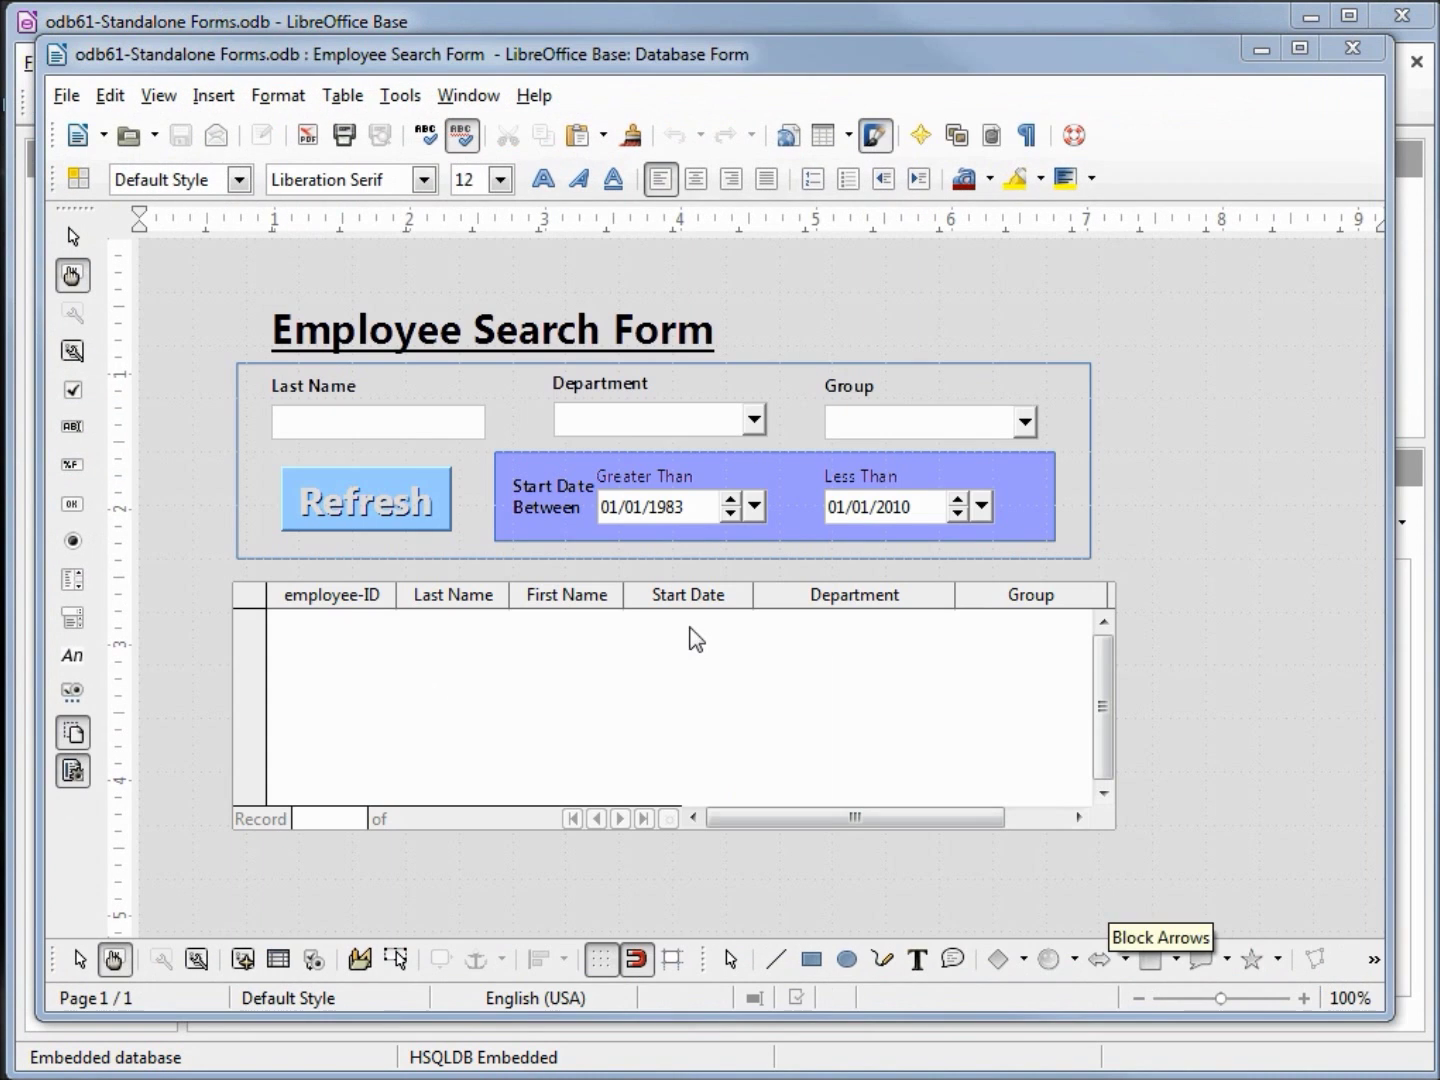
click(72, 100)
click(147, 392)
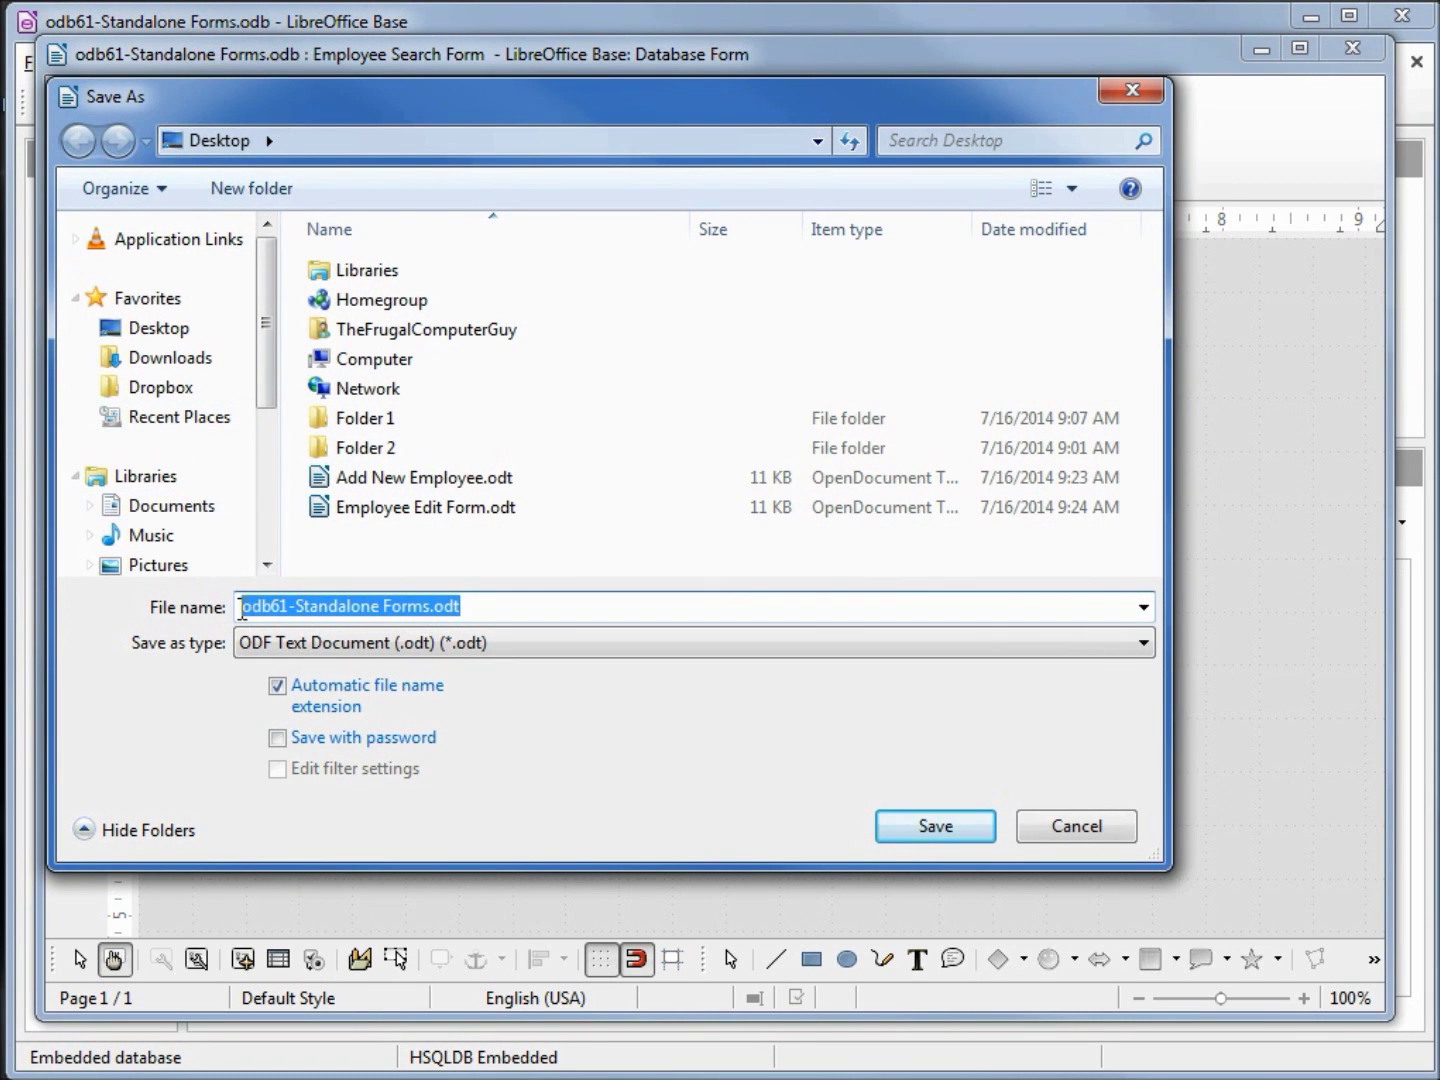
Save the form copy on the Desktop as Employee Search Form.odt, and close both the form and the database
click(247, 617)
key(shift+Right)
key(shift+Right)
key(shift+Right)
key(shift+Right)
key(shift+Right)
key(shift+Right)
key(shift+Right)
key(shift+Right)
key(shift+Right)
key(shift+Right)
key(shift+Right)
key(shift+Right)
key(shift+Right)
key(shift+Right)
key(shift+Right)
key(shift+Right)
key(shift+Right)
key(shift+Right)
key(shift+Right)
key(shift+Right)
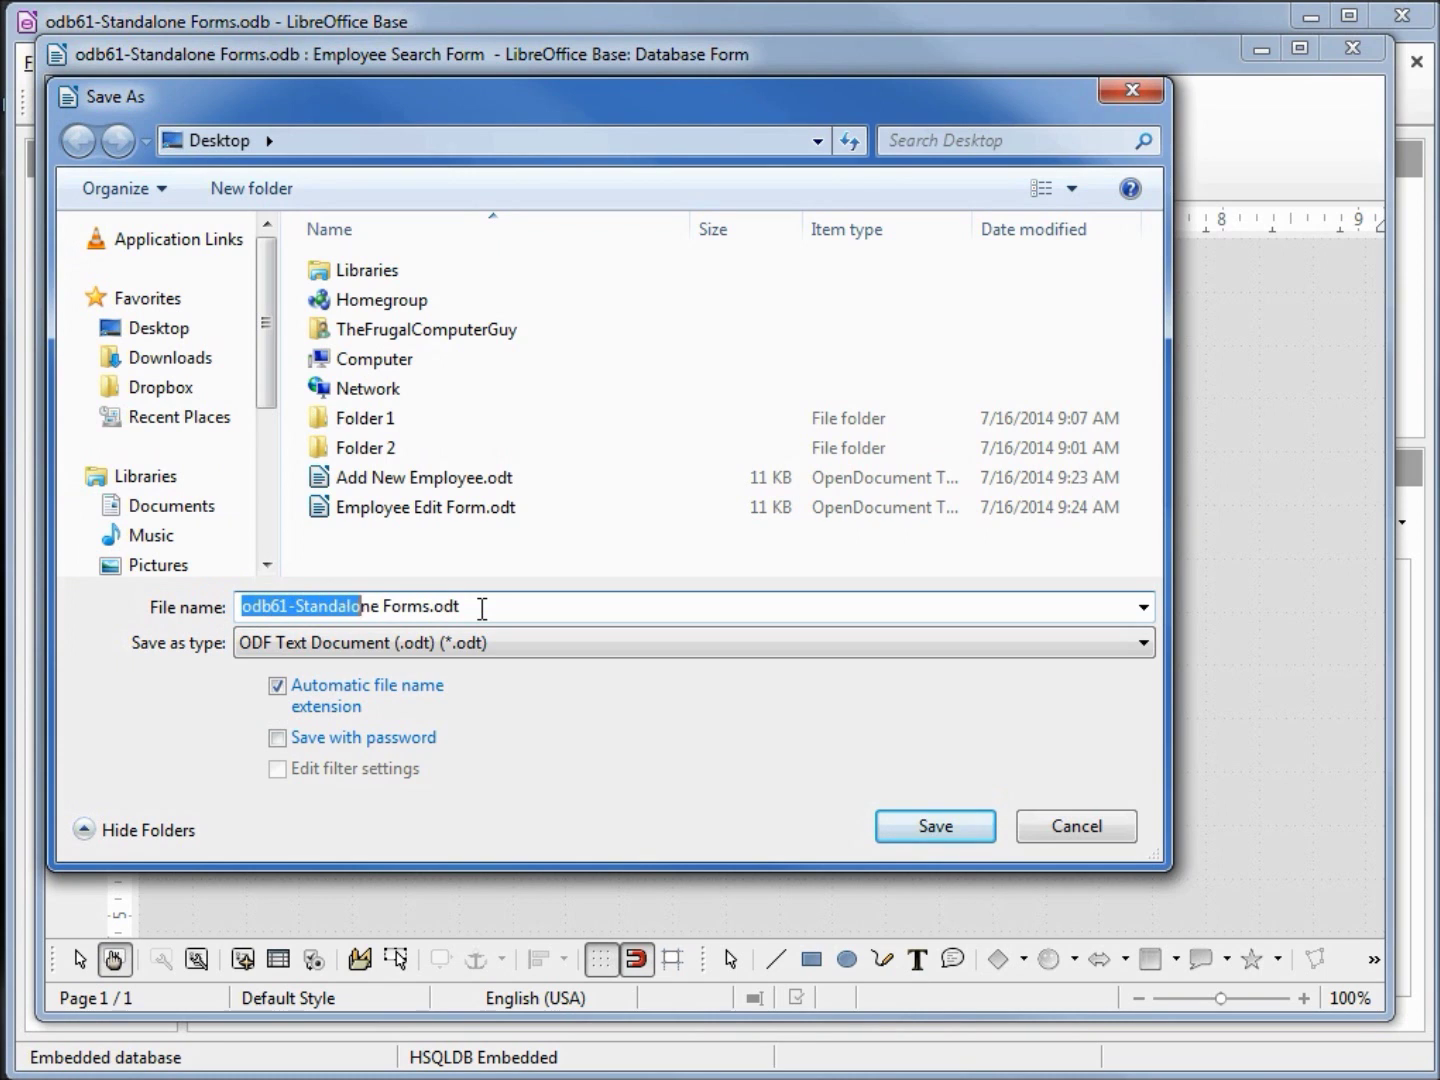
key(shift+Left)
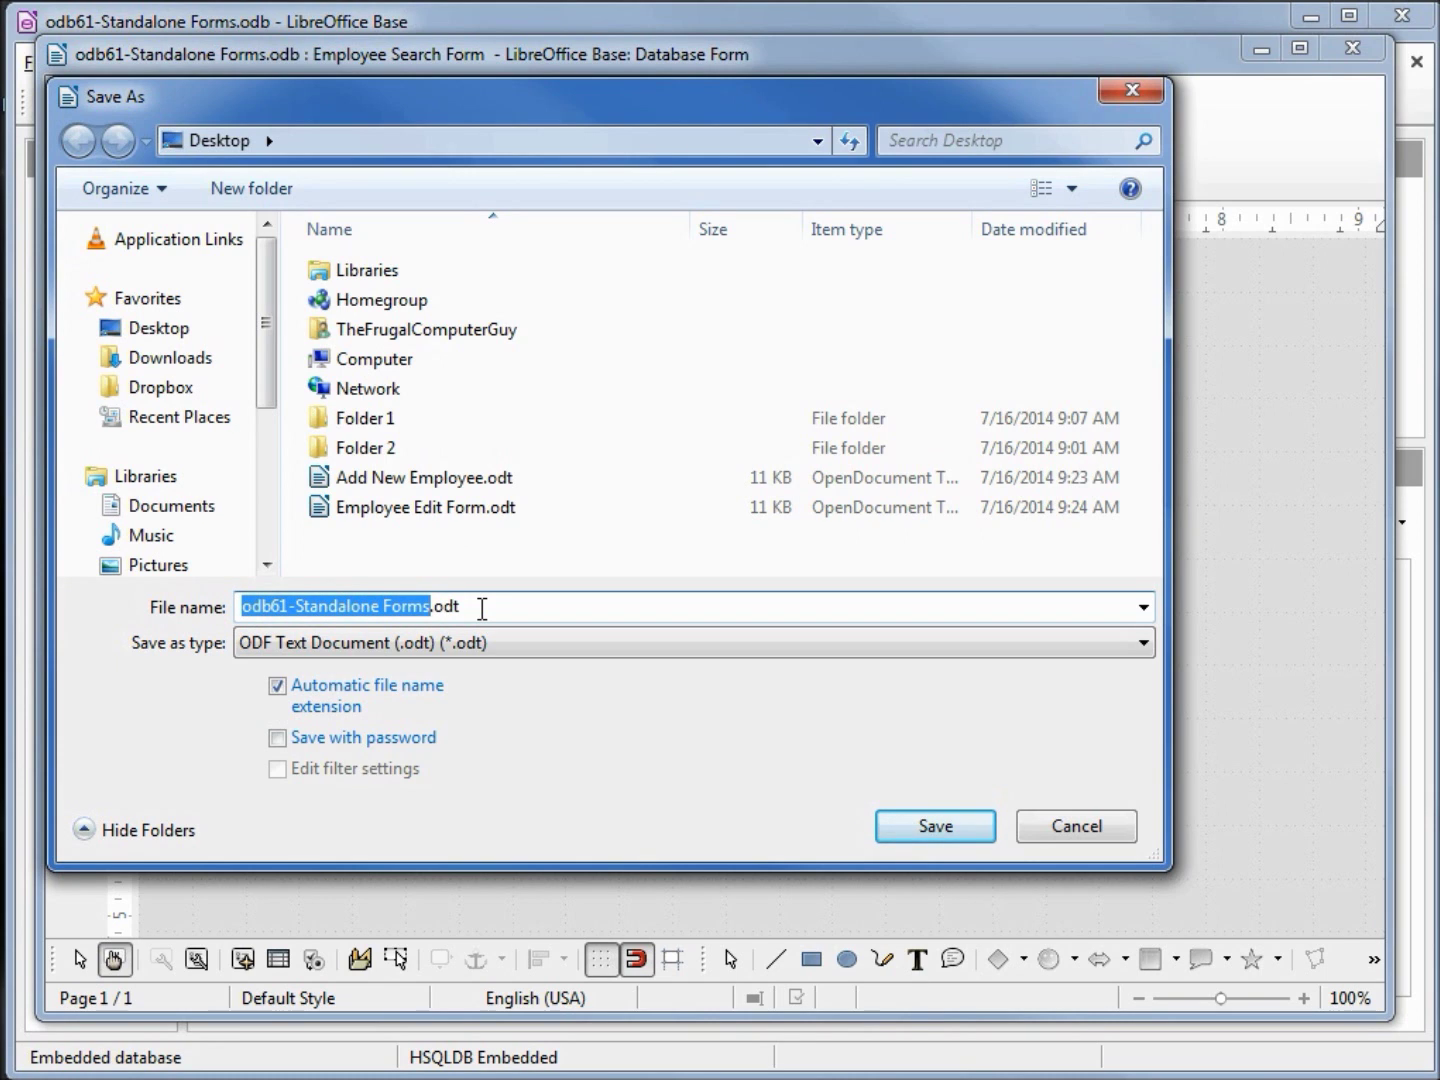
key(BackSpace)
text(Employee Search Form)
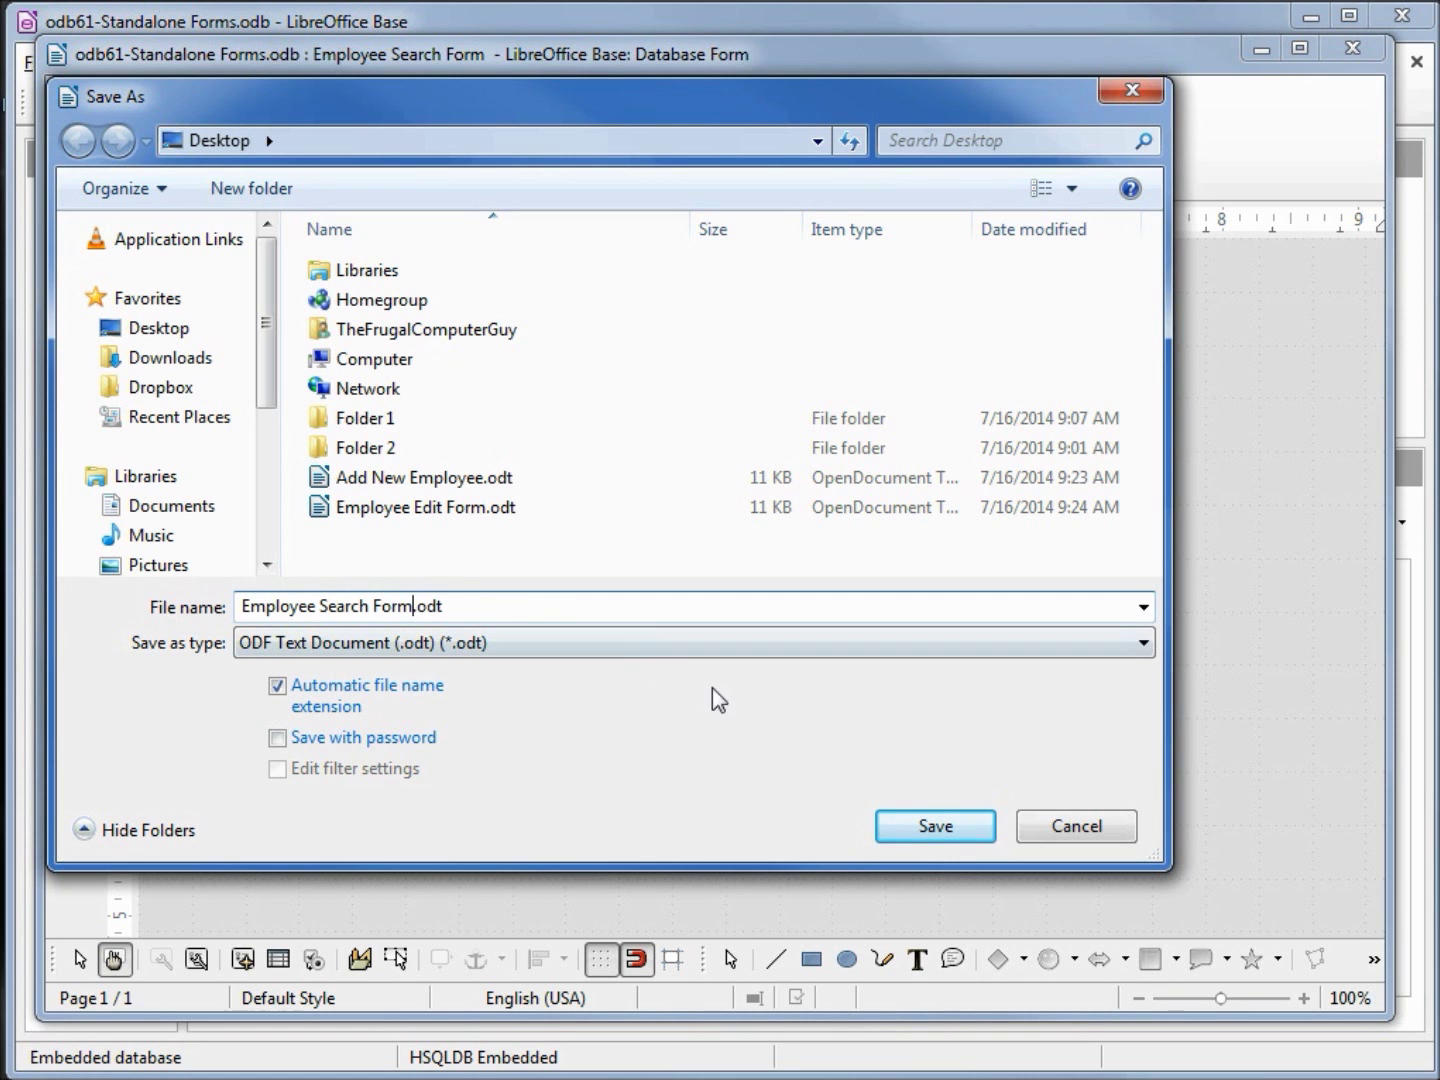
click(904, 826)
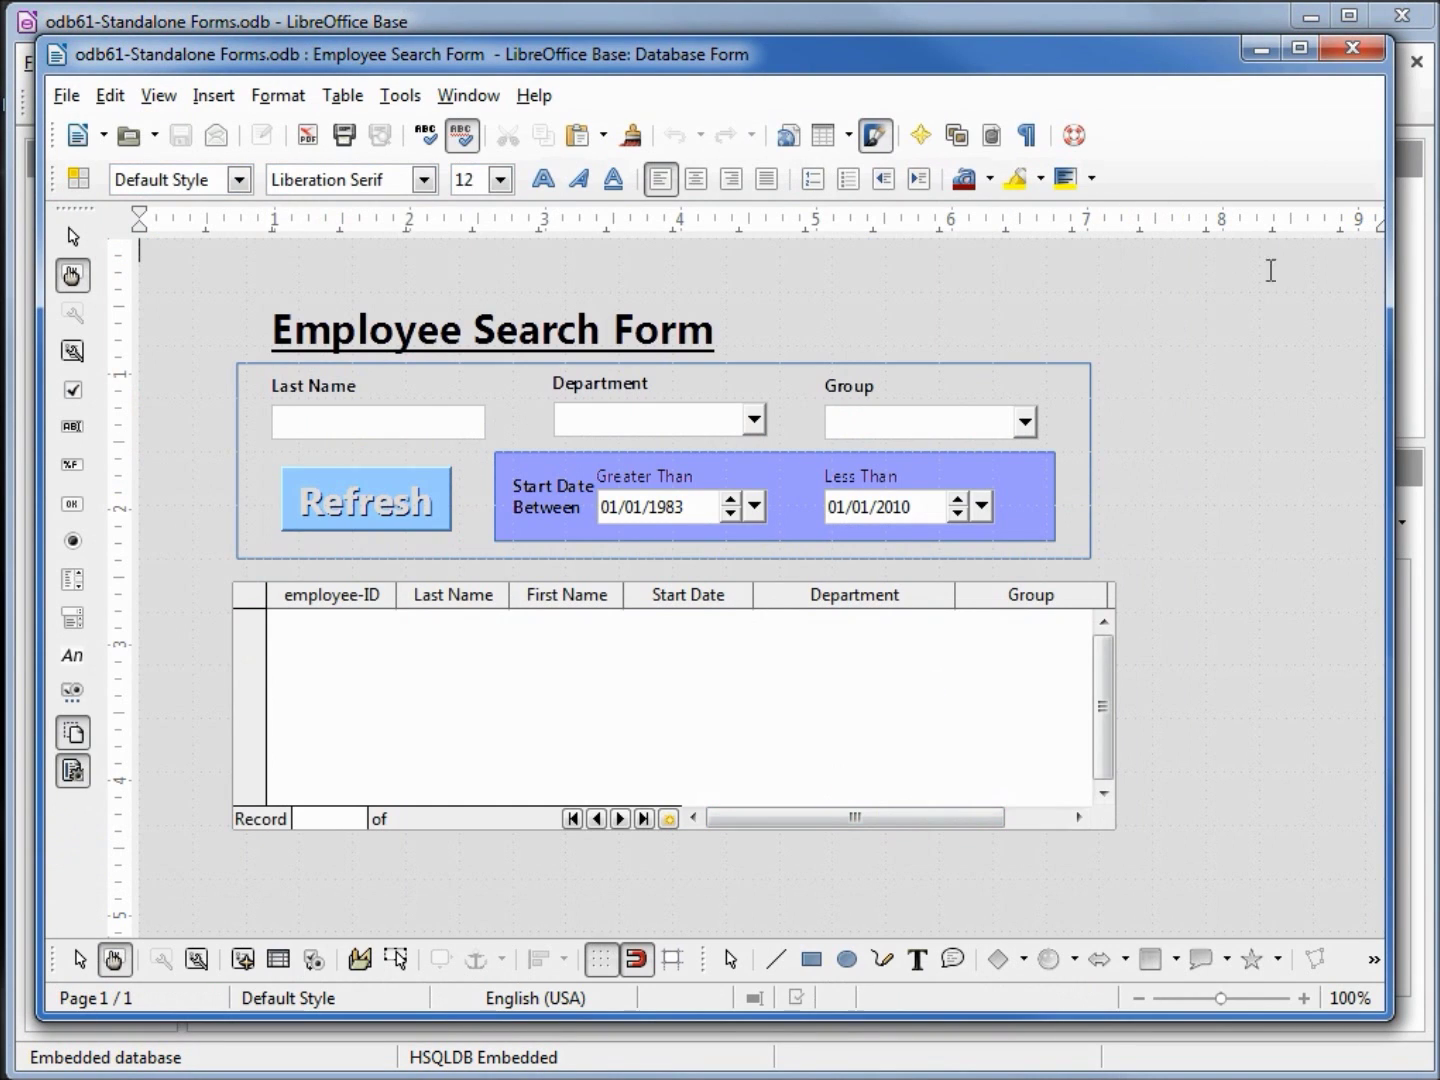
click(1353, 49)
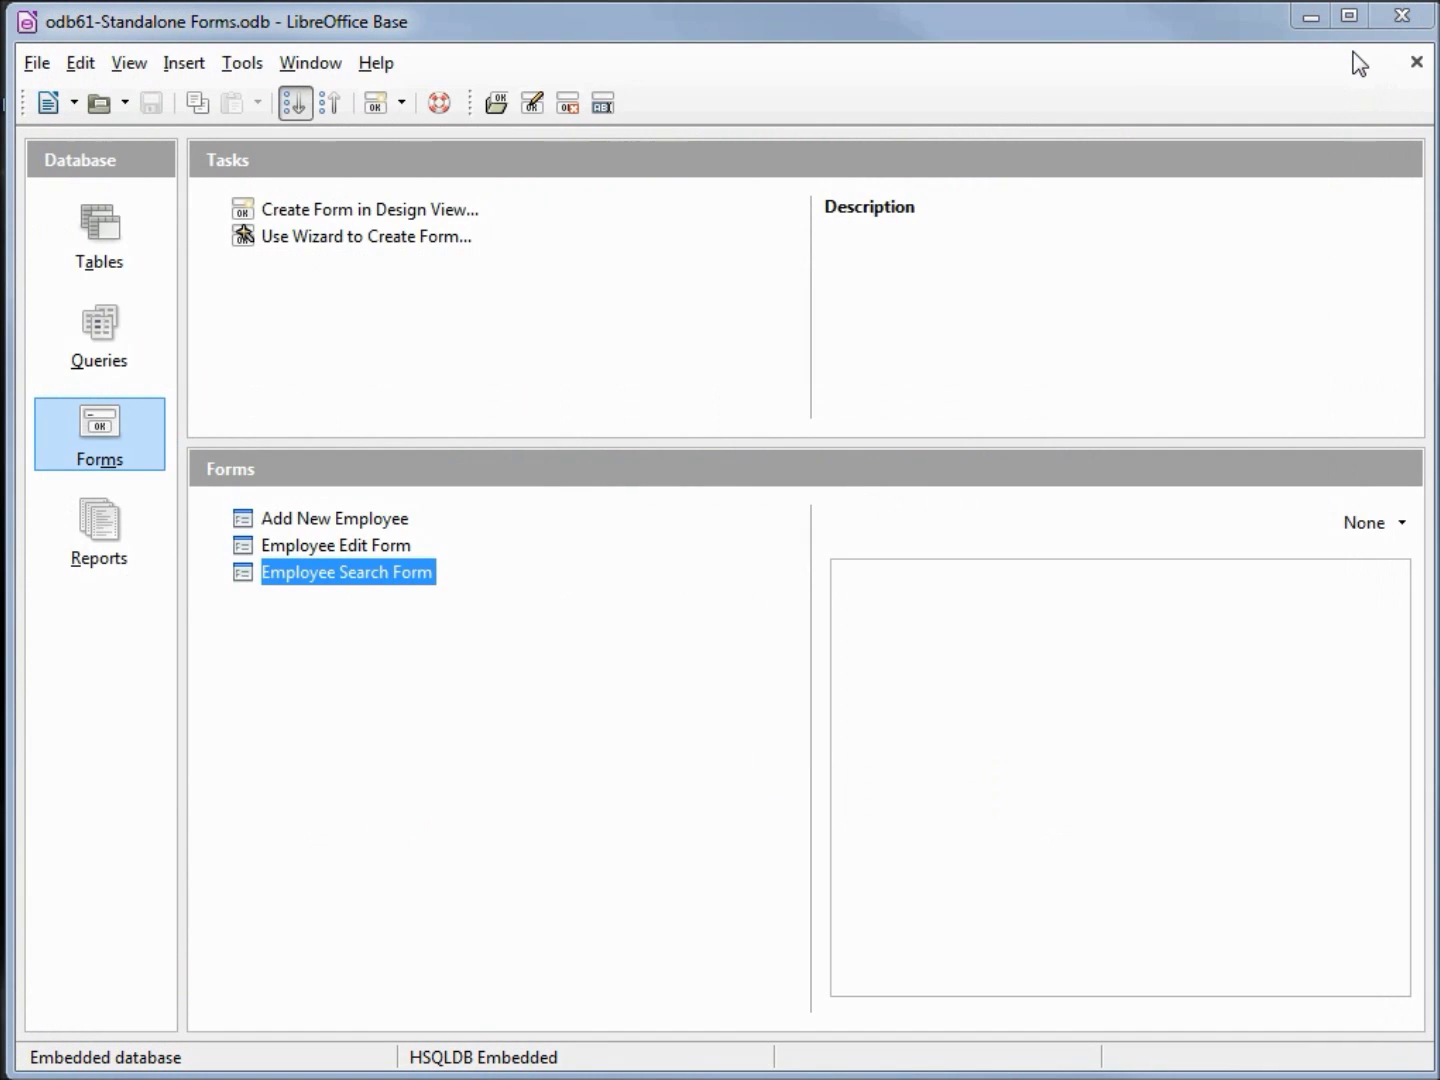
click(1404, 18)
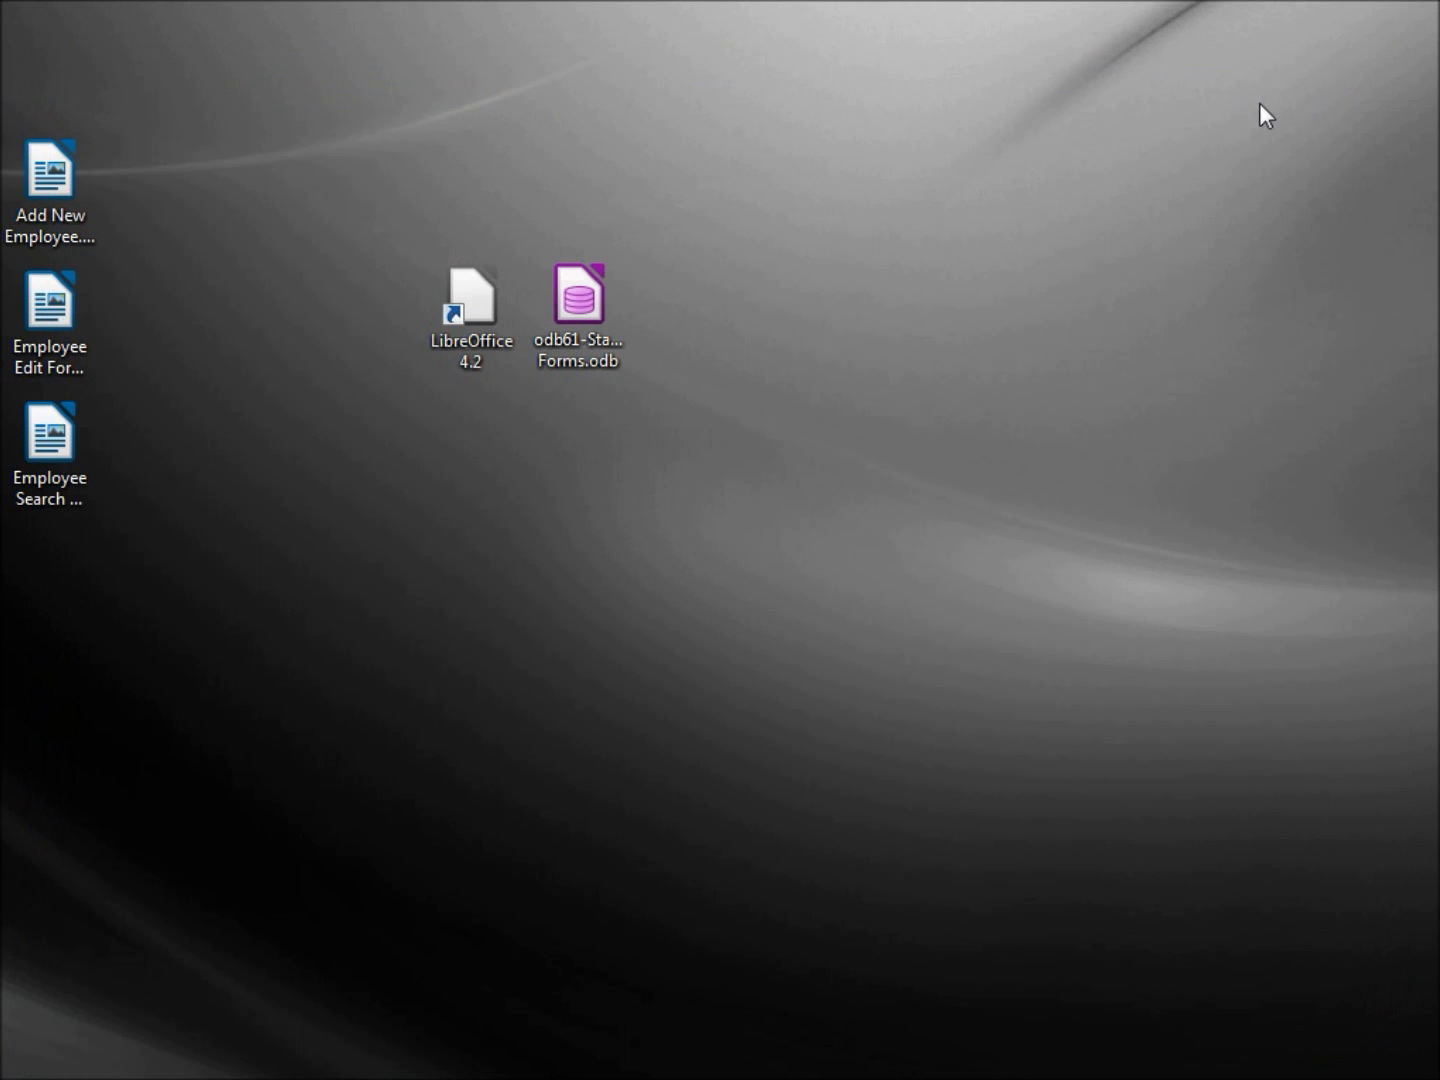
Open Add New Employee.odt from the Desktop in design mode and bring up the data properties of MainForm
double_click(55, 168)
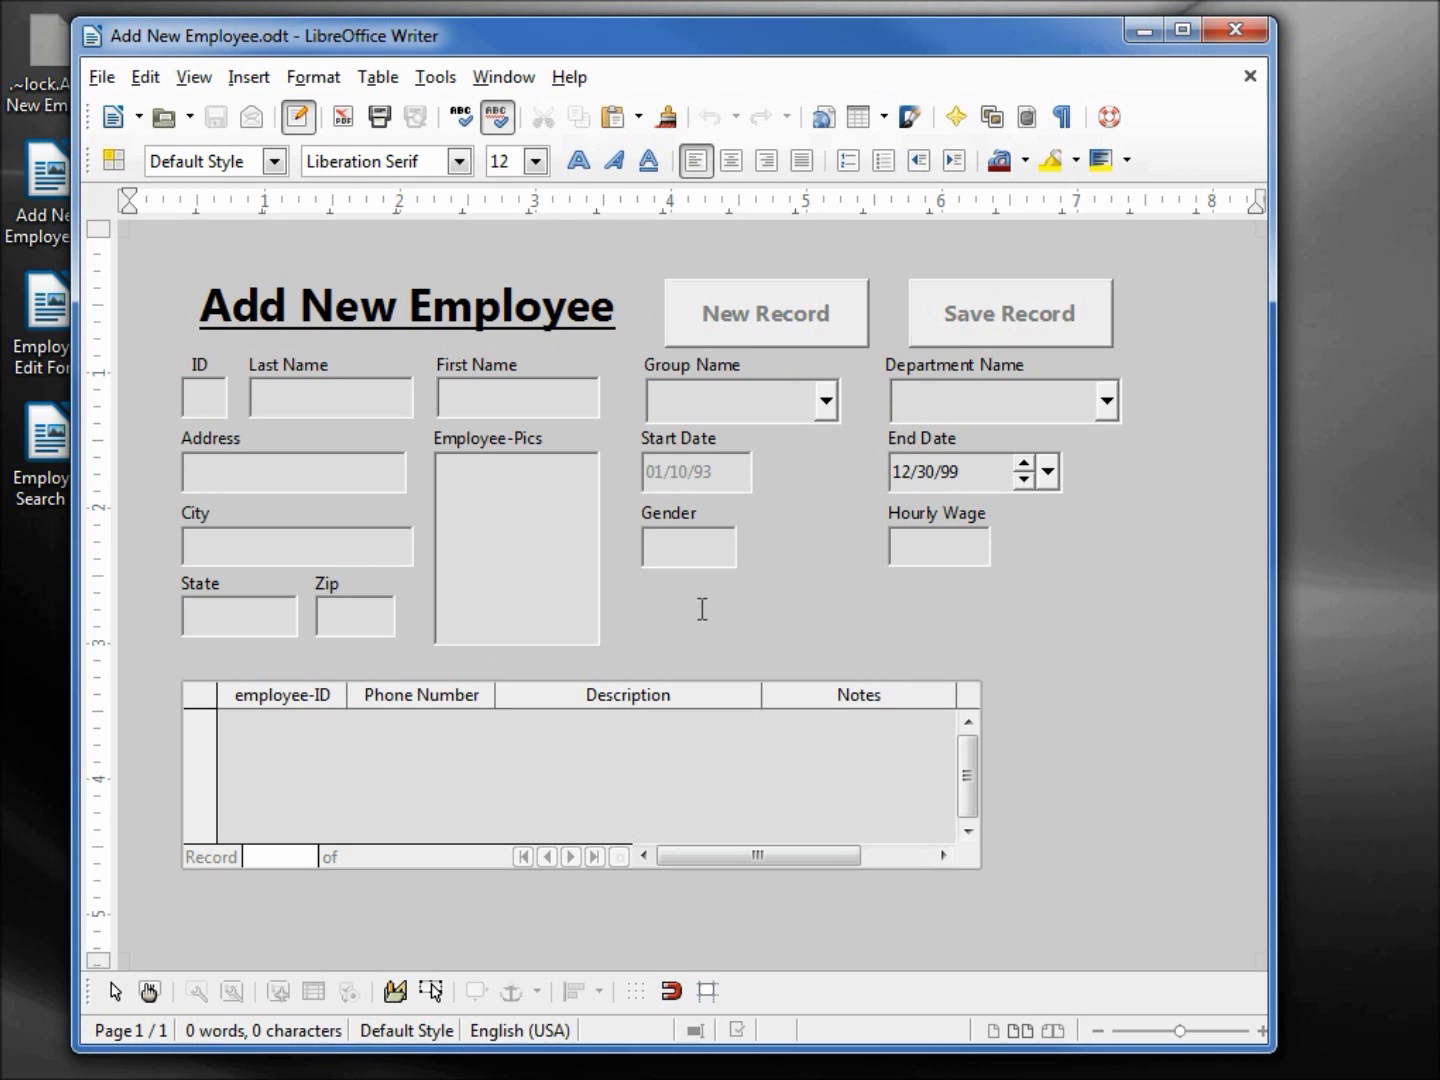
click(149, 994)
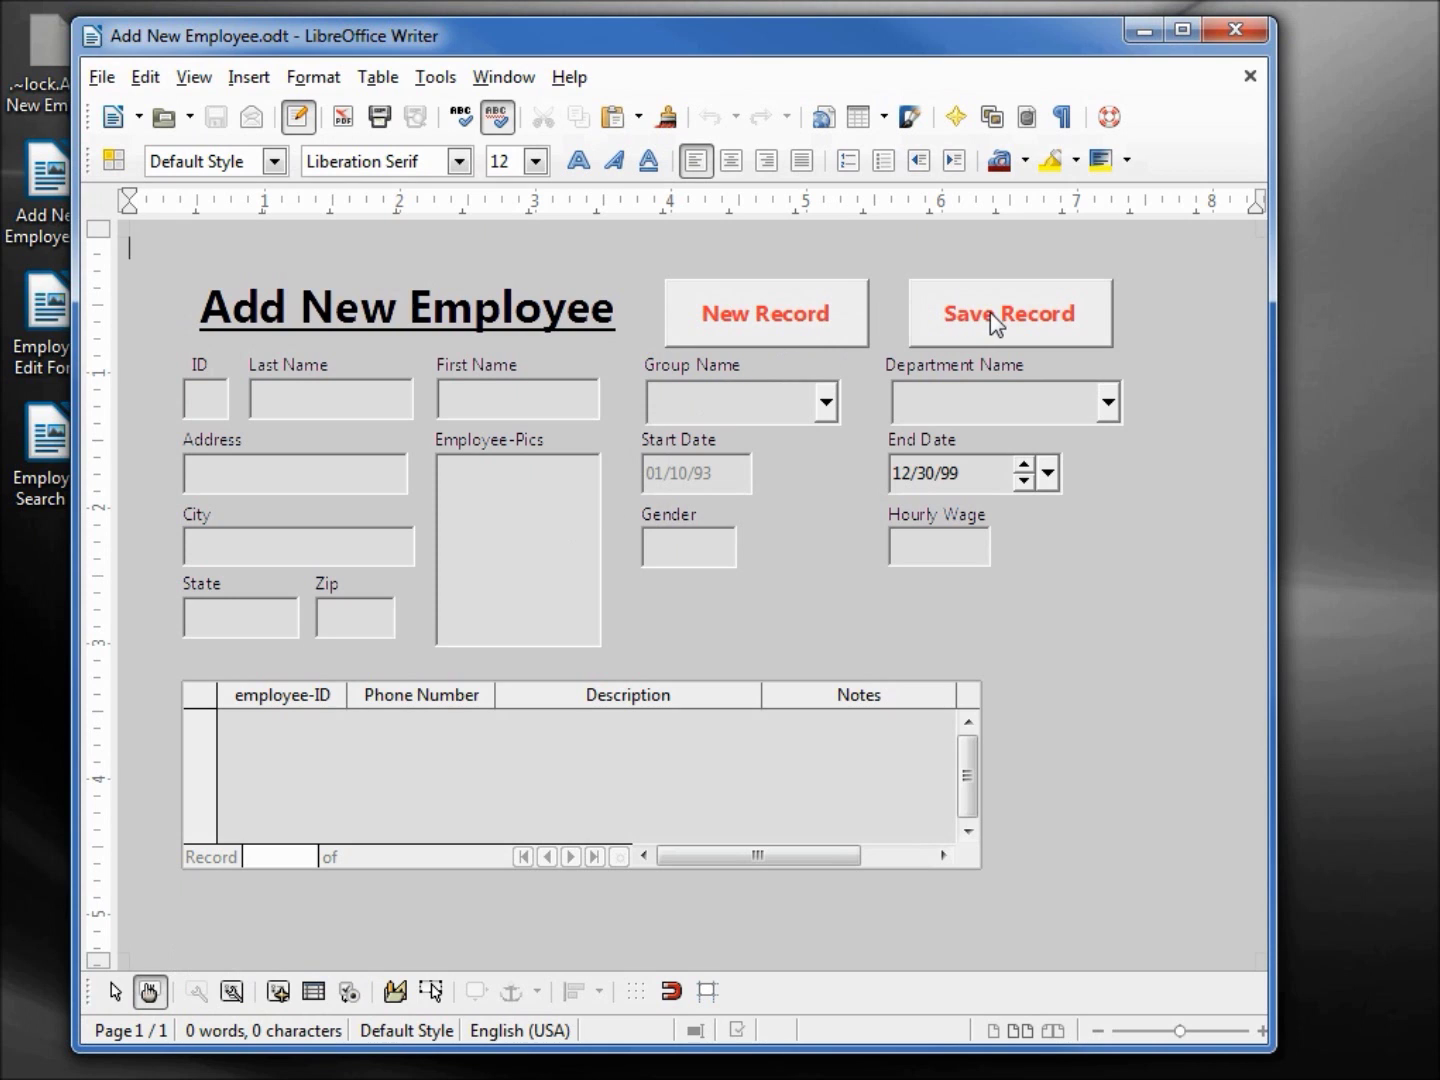
click(279, 994)
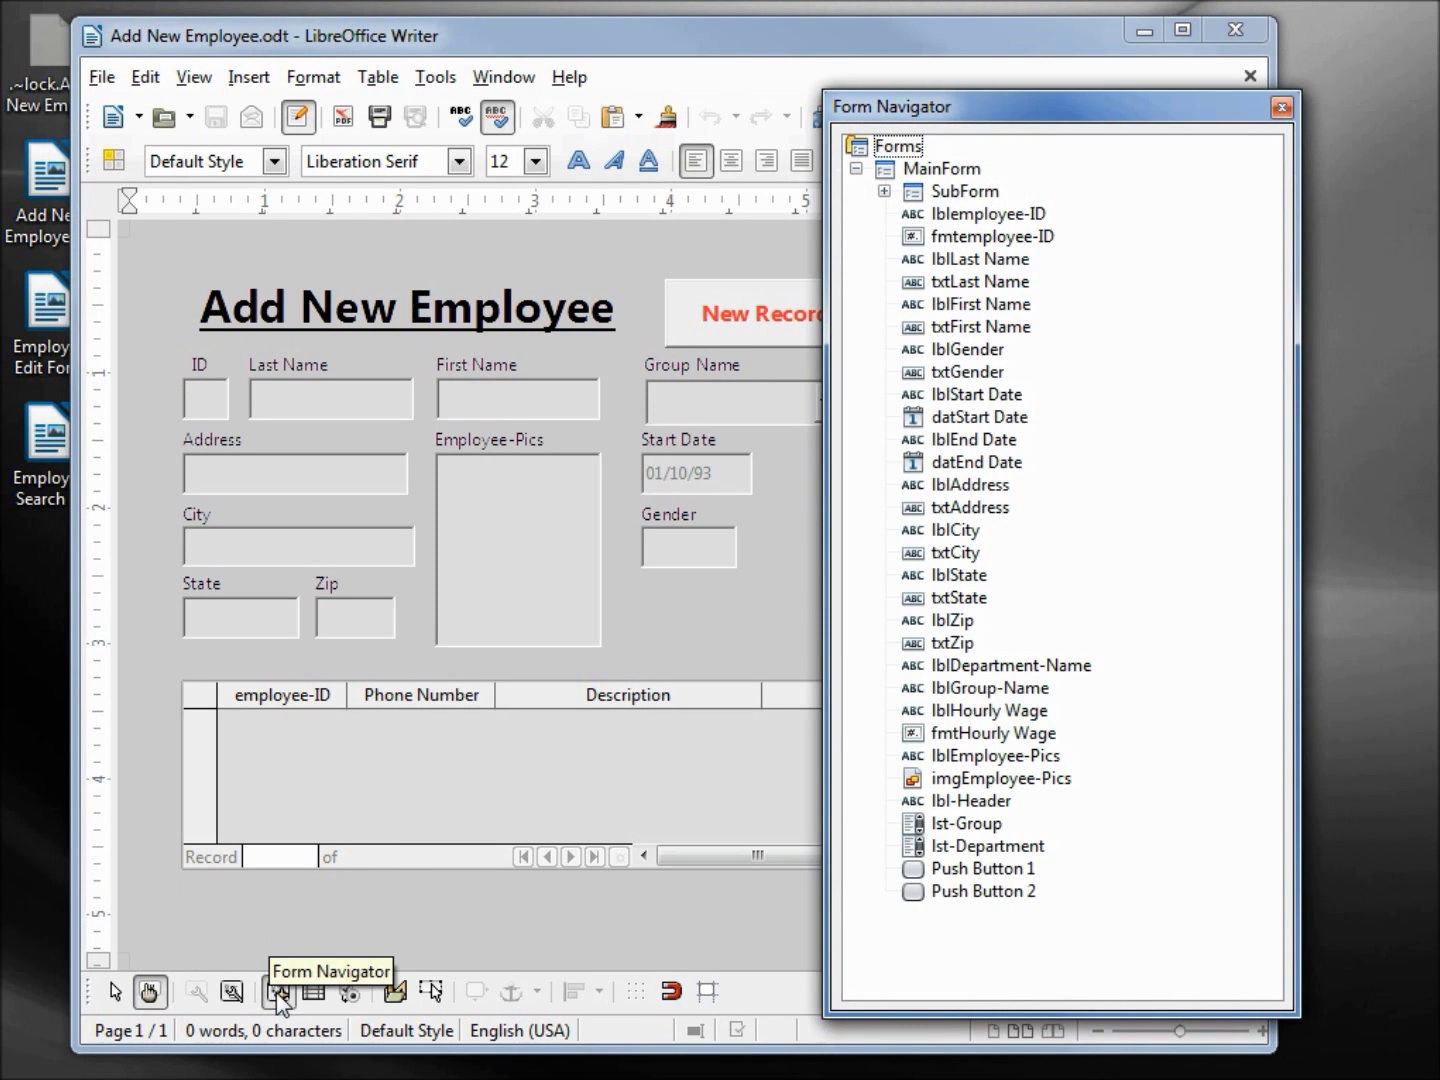
right_click(944, 170)
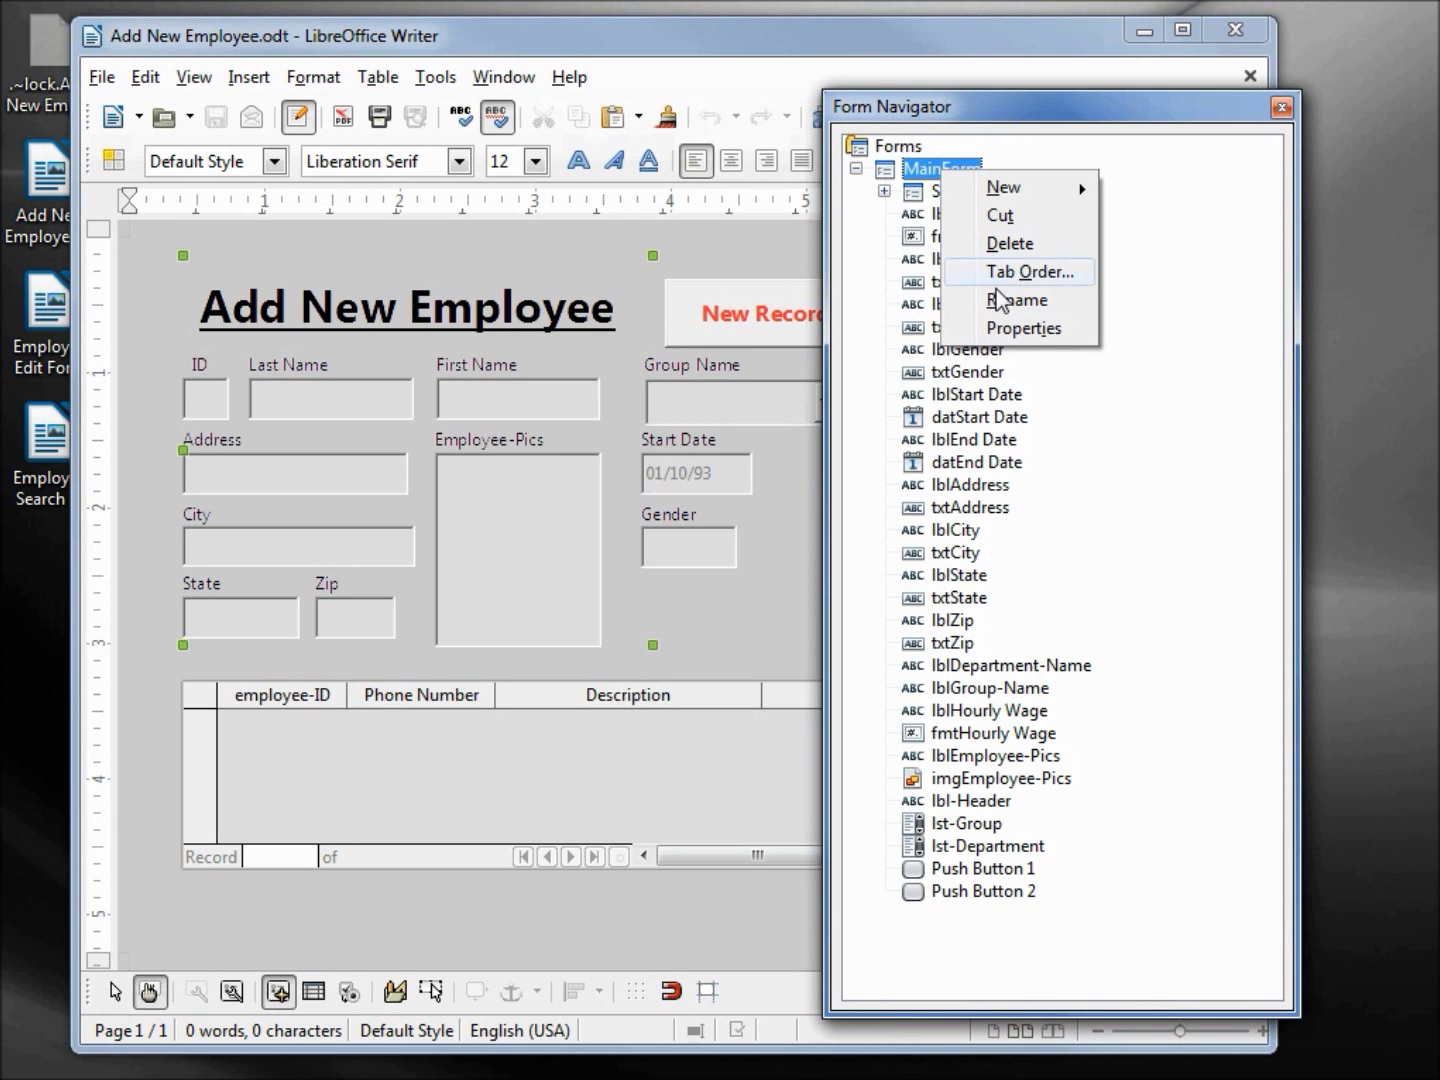
click(1005, 330)
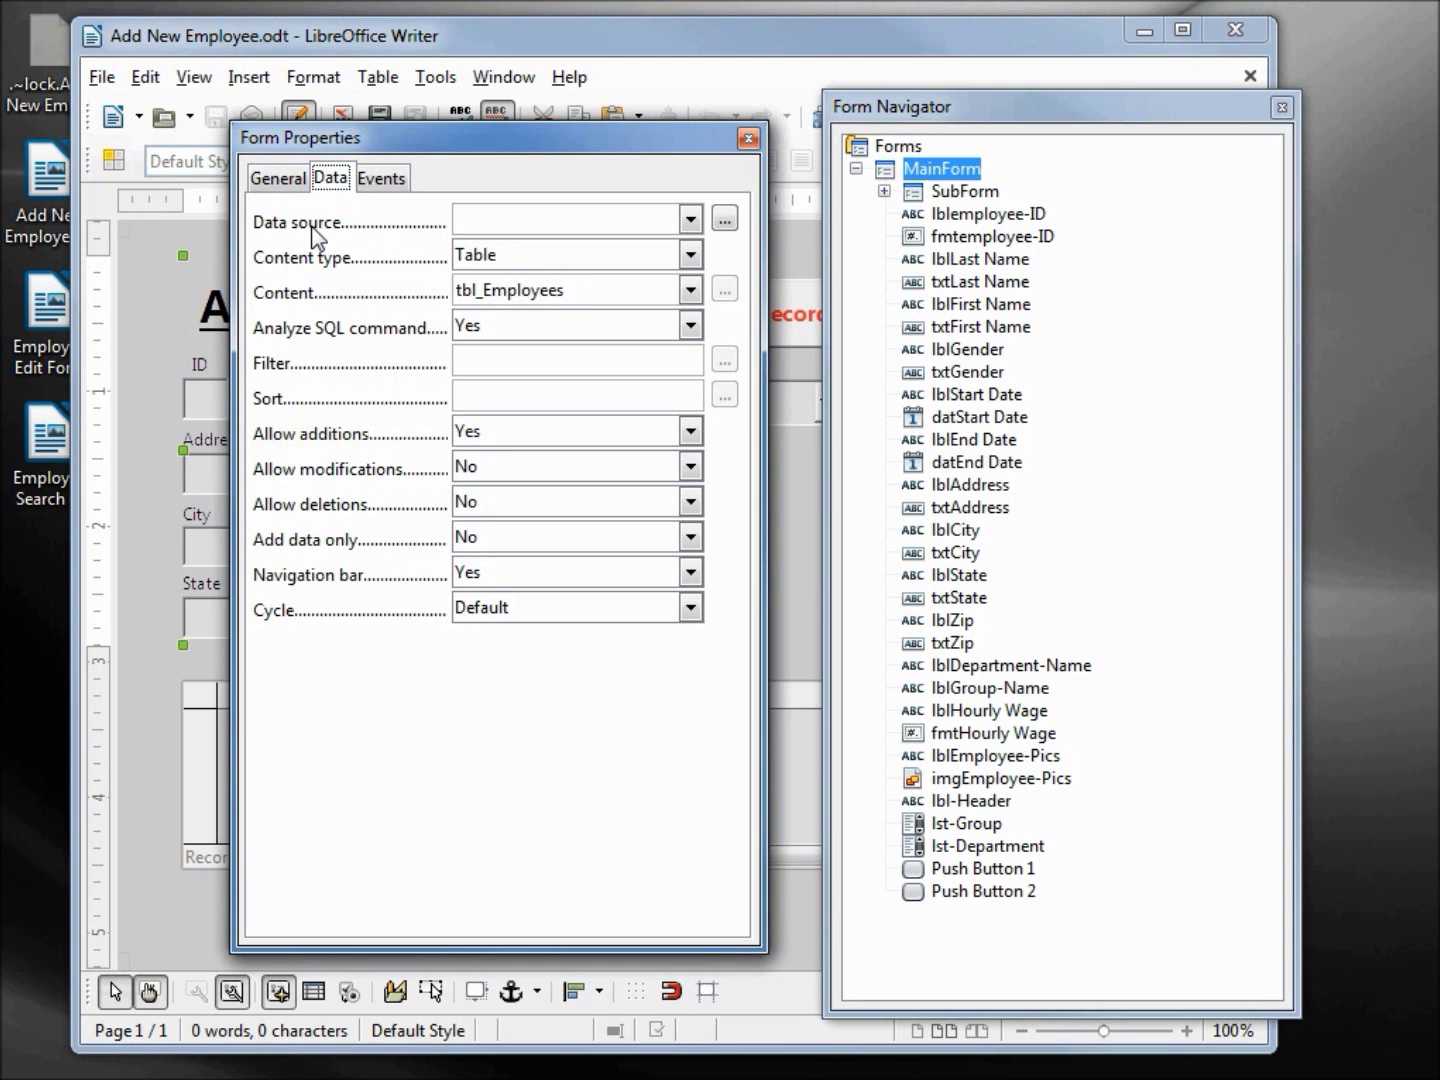
Set MainForm's data source to odb61-Standalone Forms and its content to the tbl_Employees table
click(690, 222)
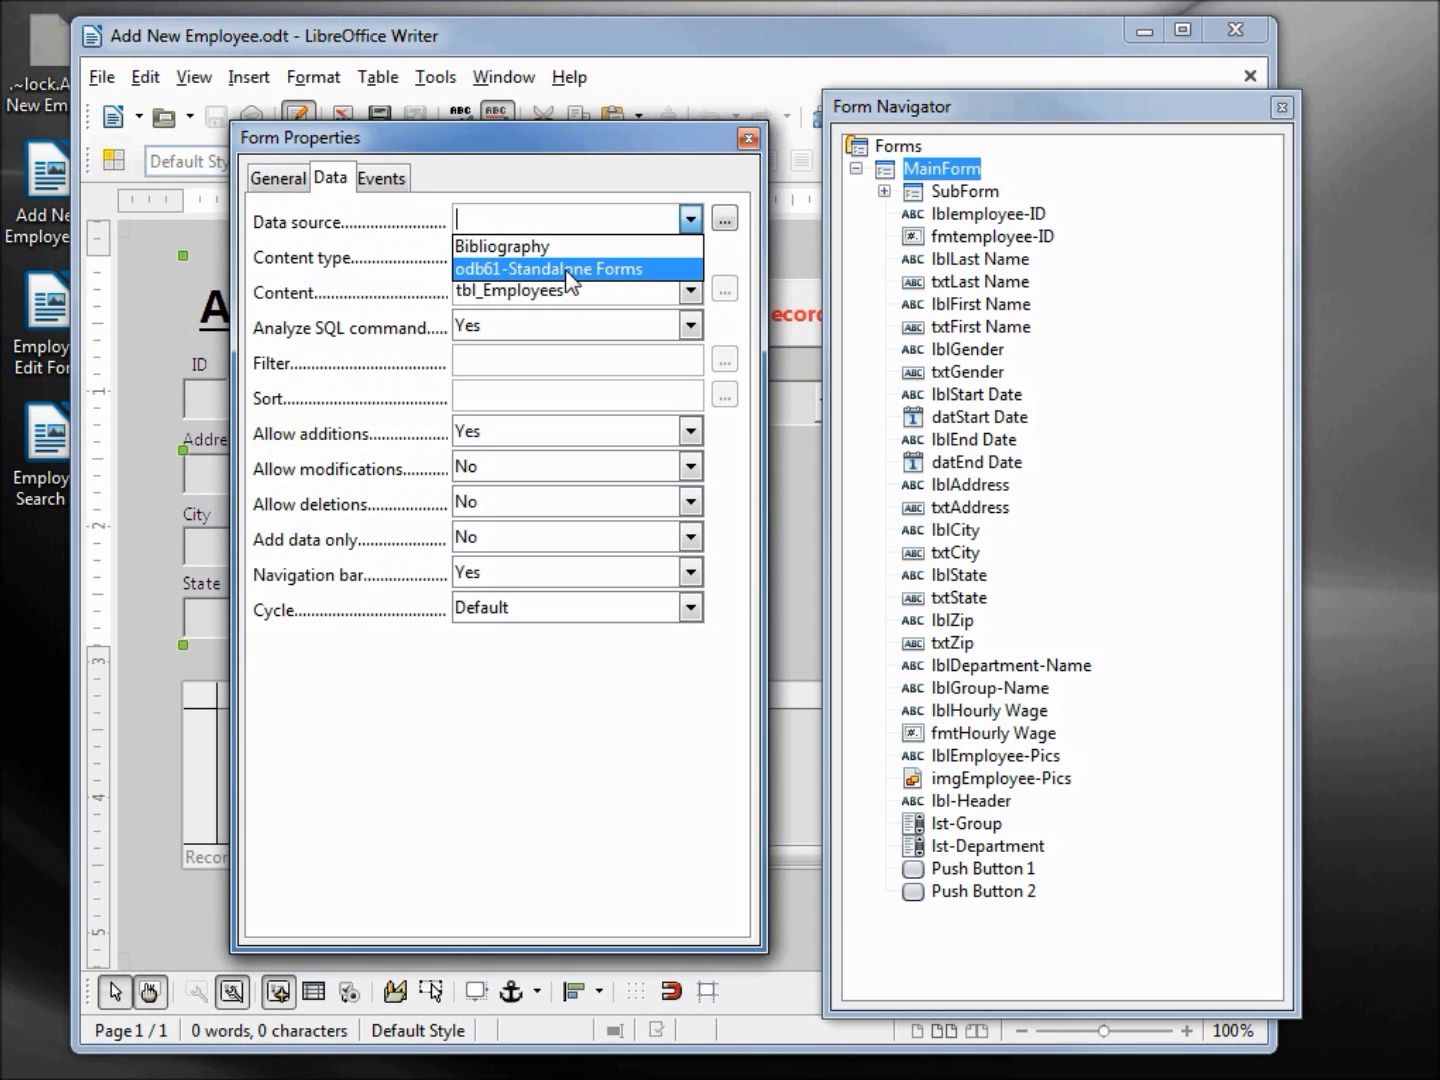
click(568, 270)
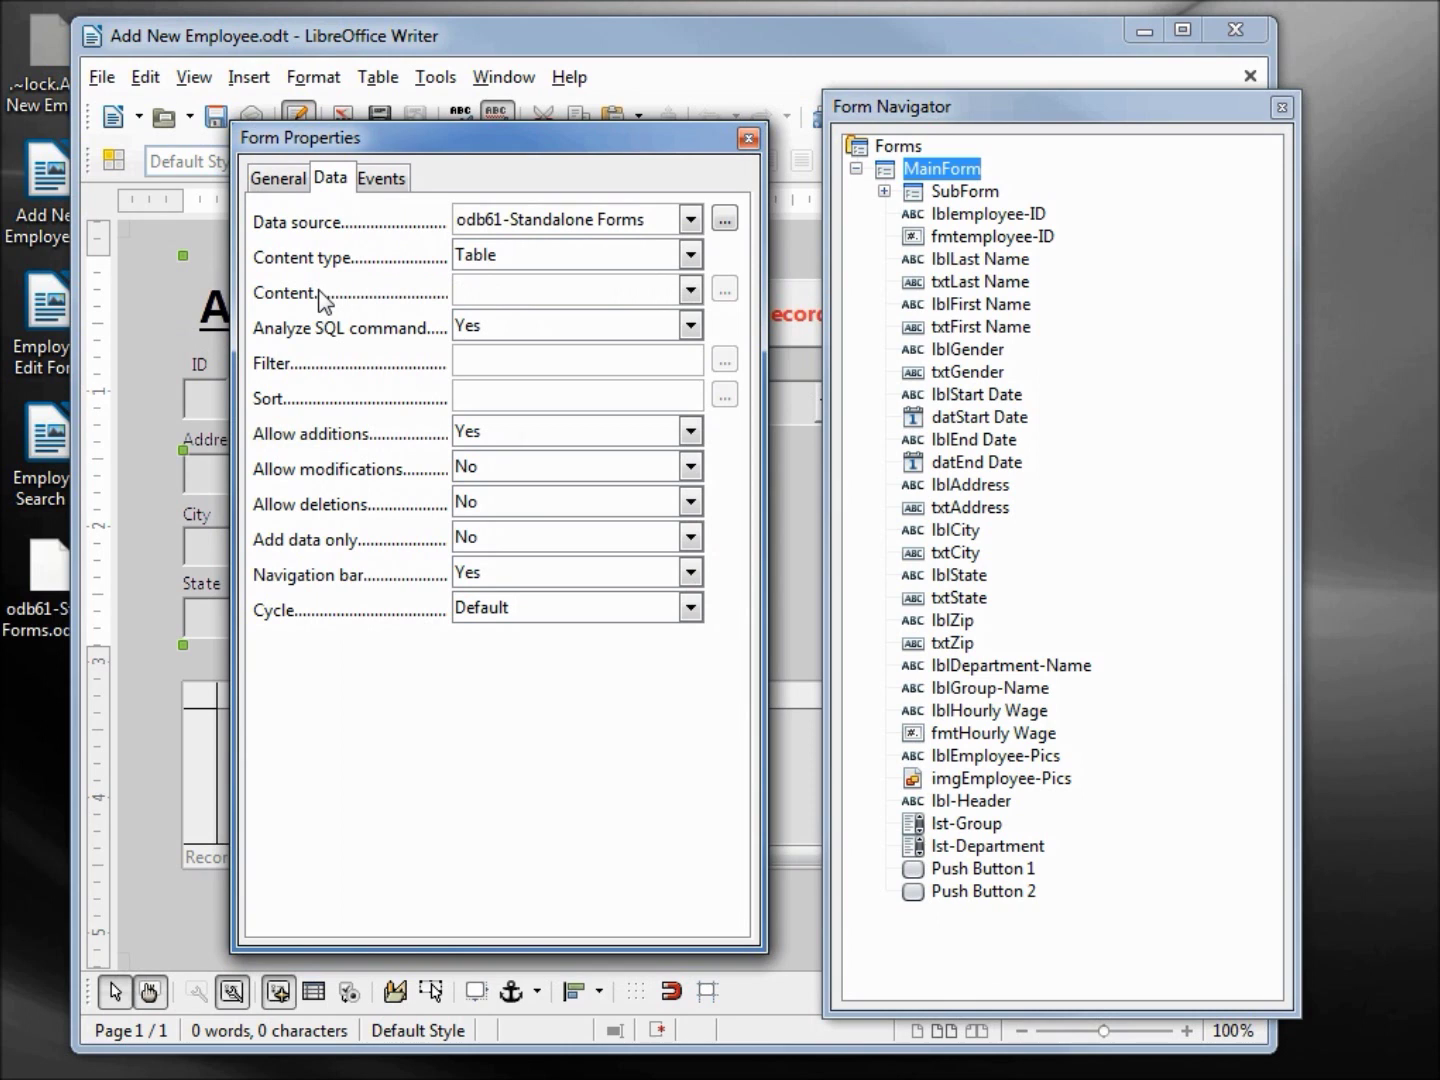
click(690, 291)
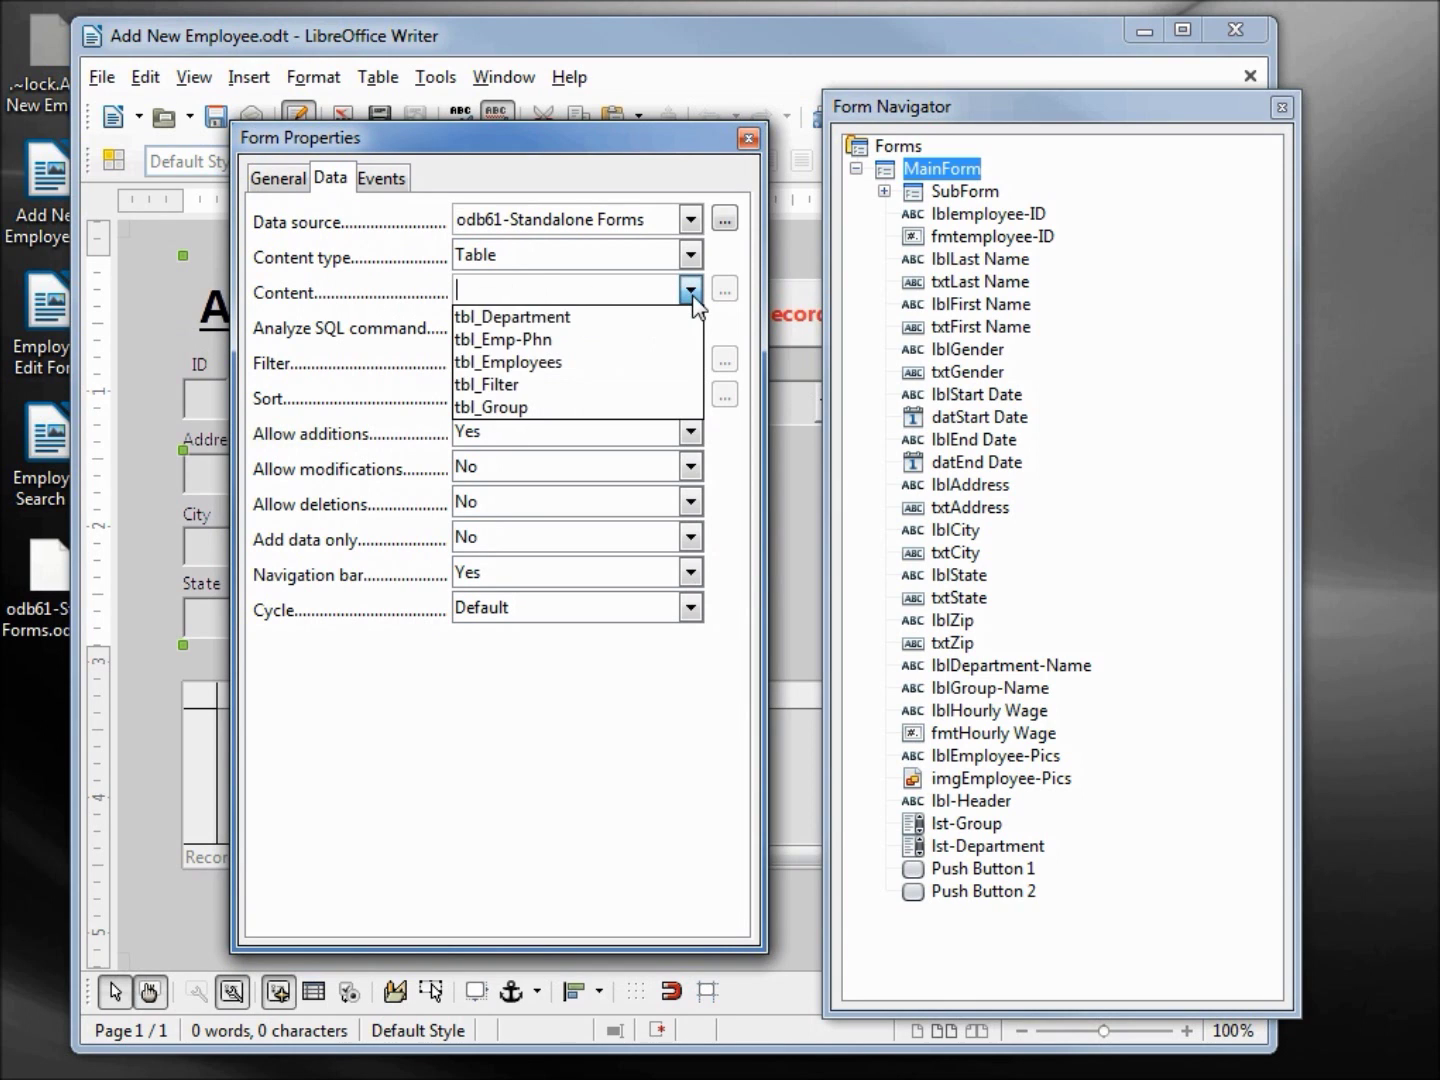
click(576, 379)
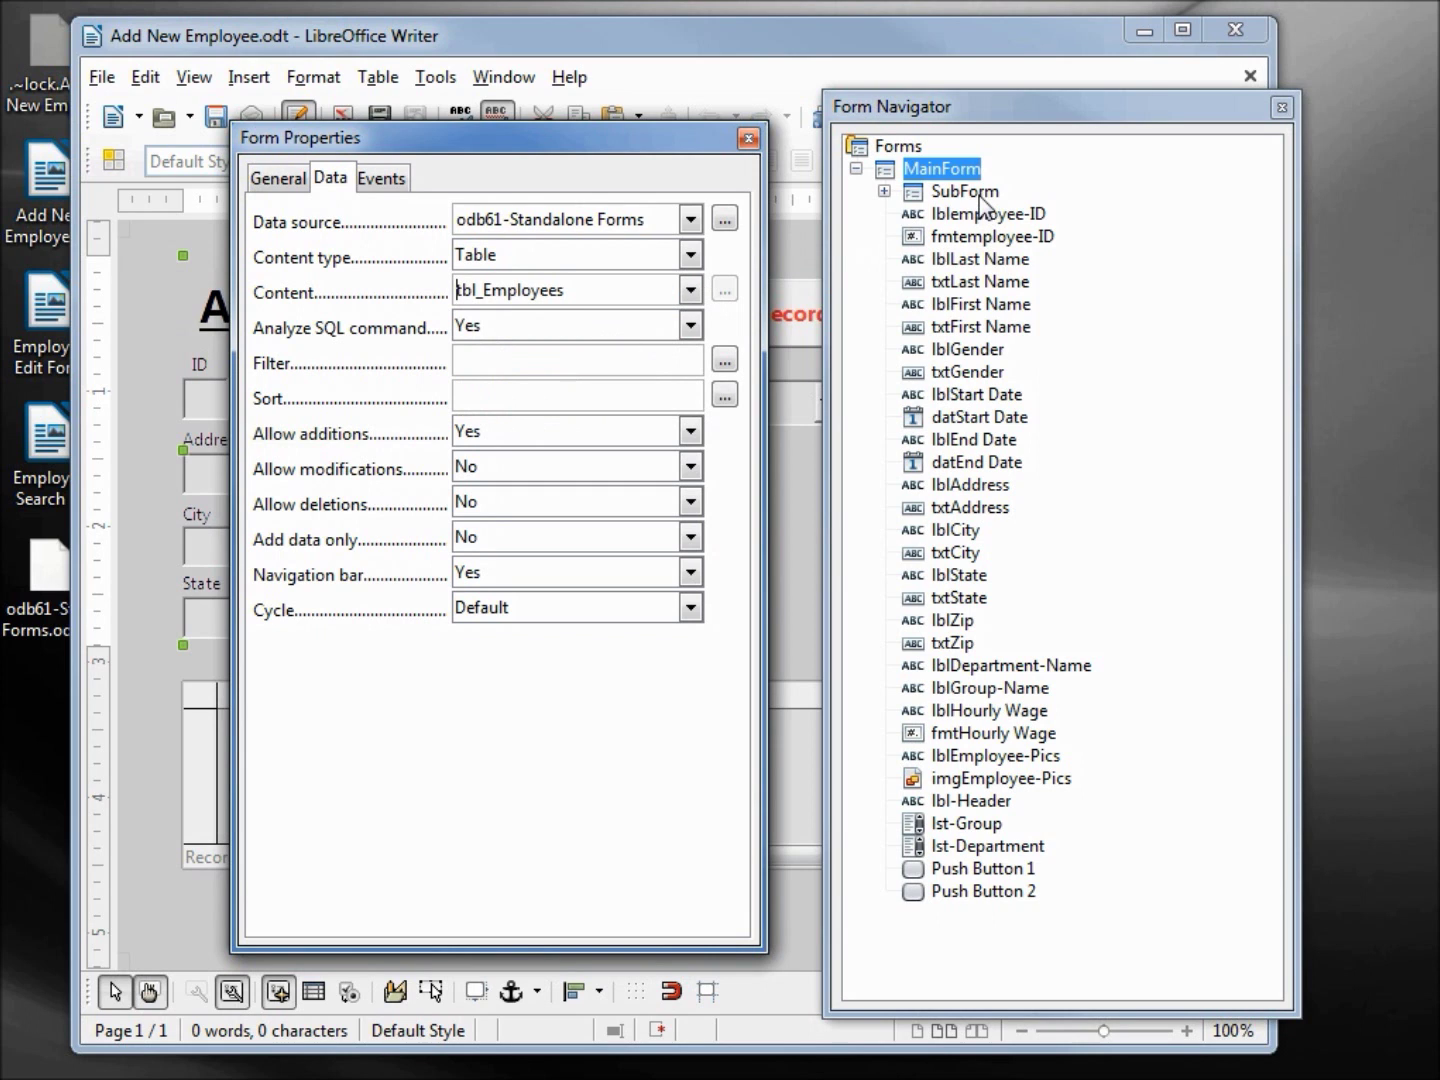
Set SubForm's data source to odb61-Standalone Forms and its content to tbl_Emp-Phn, and close the form properties and navigator
click(980, 198)
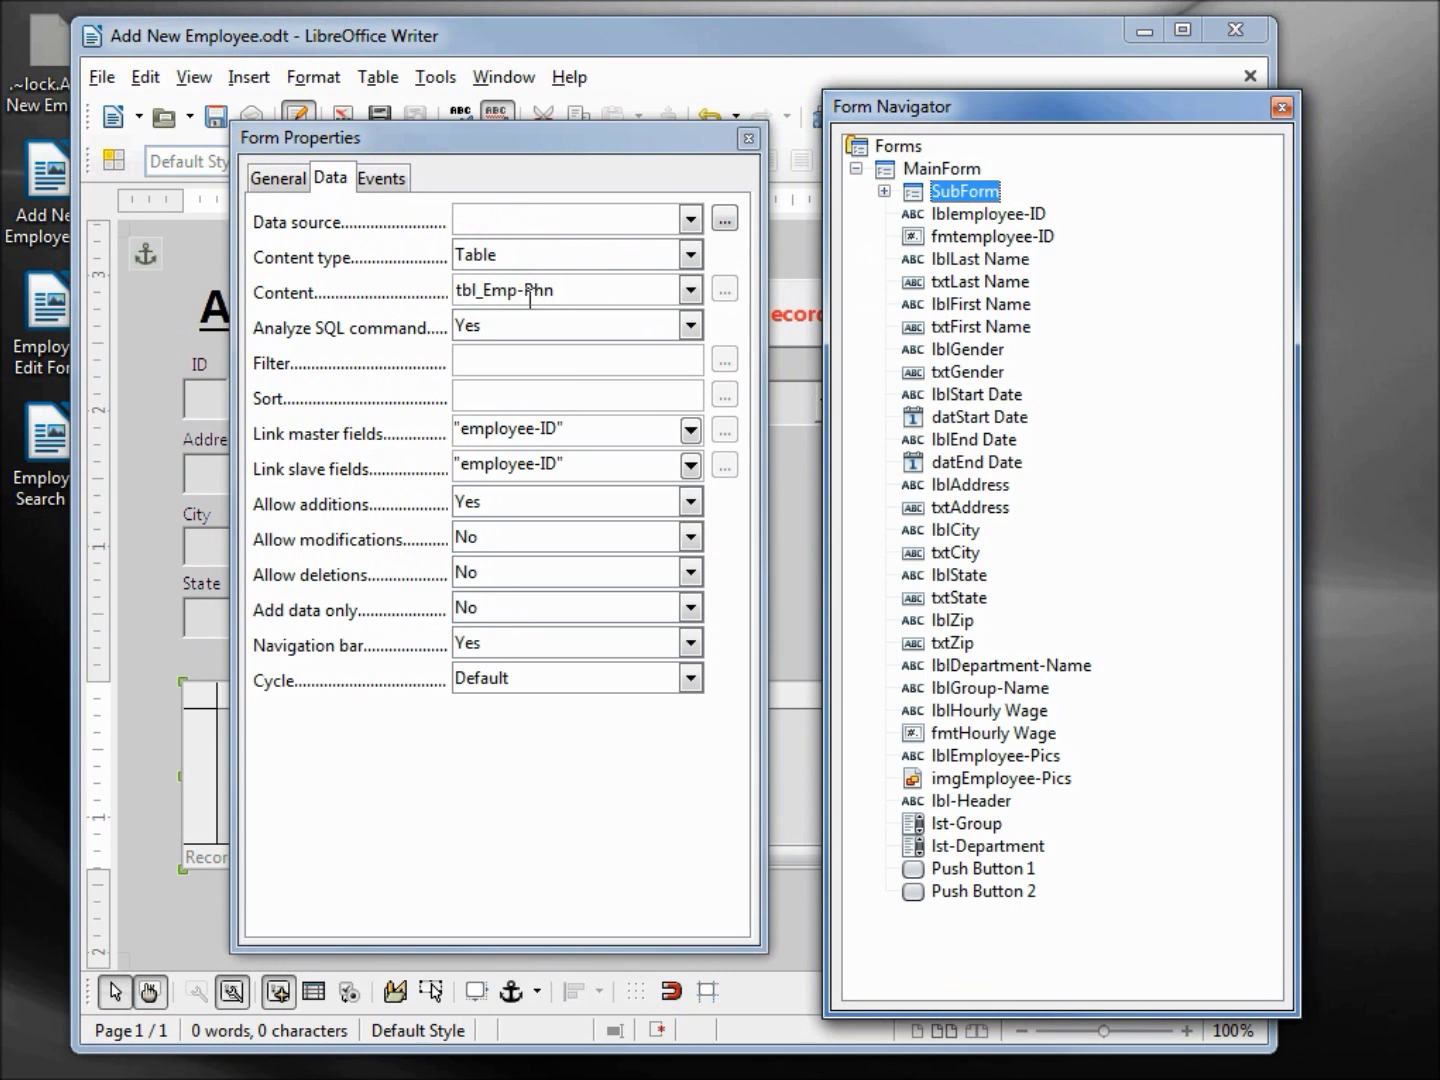
click(688, 221)
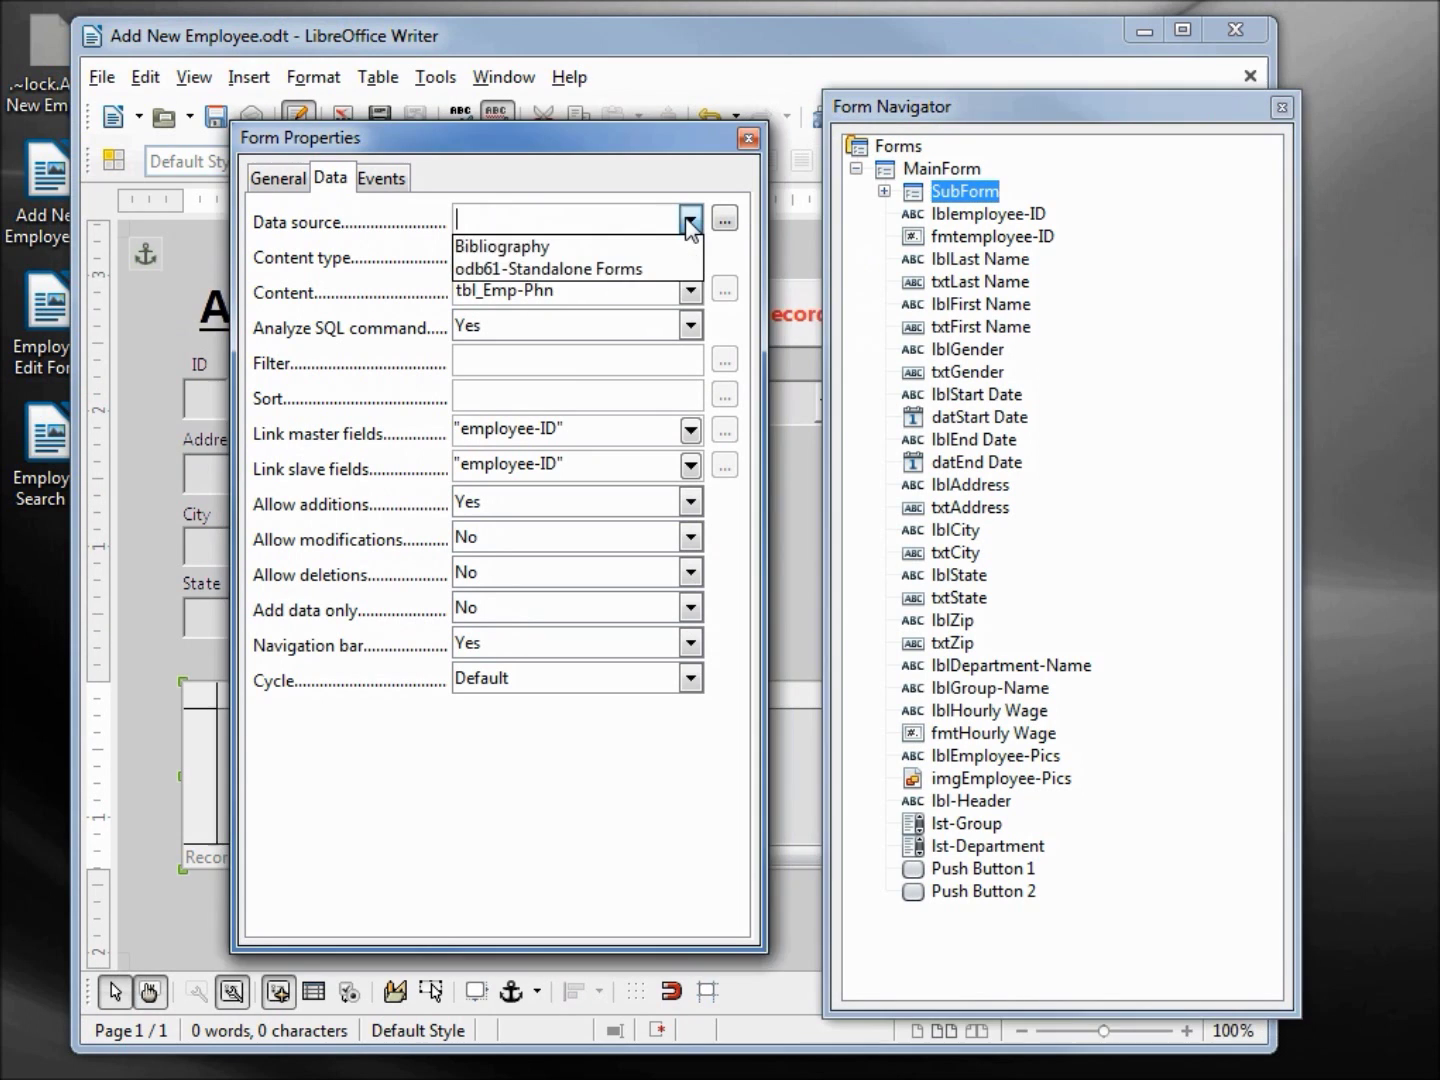
click(609, 267)
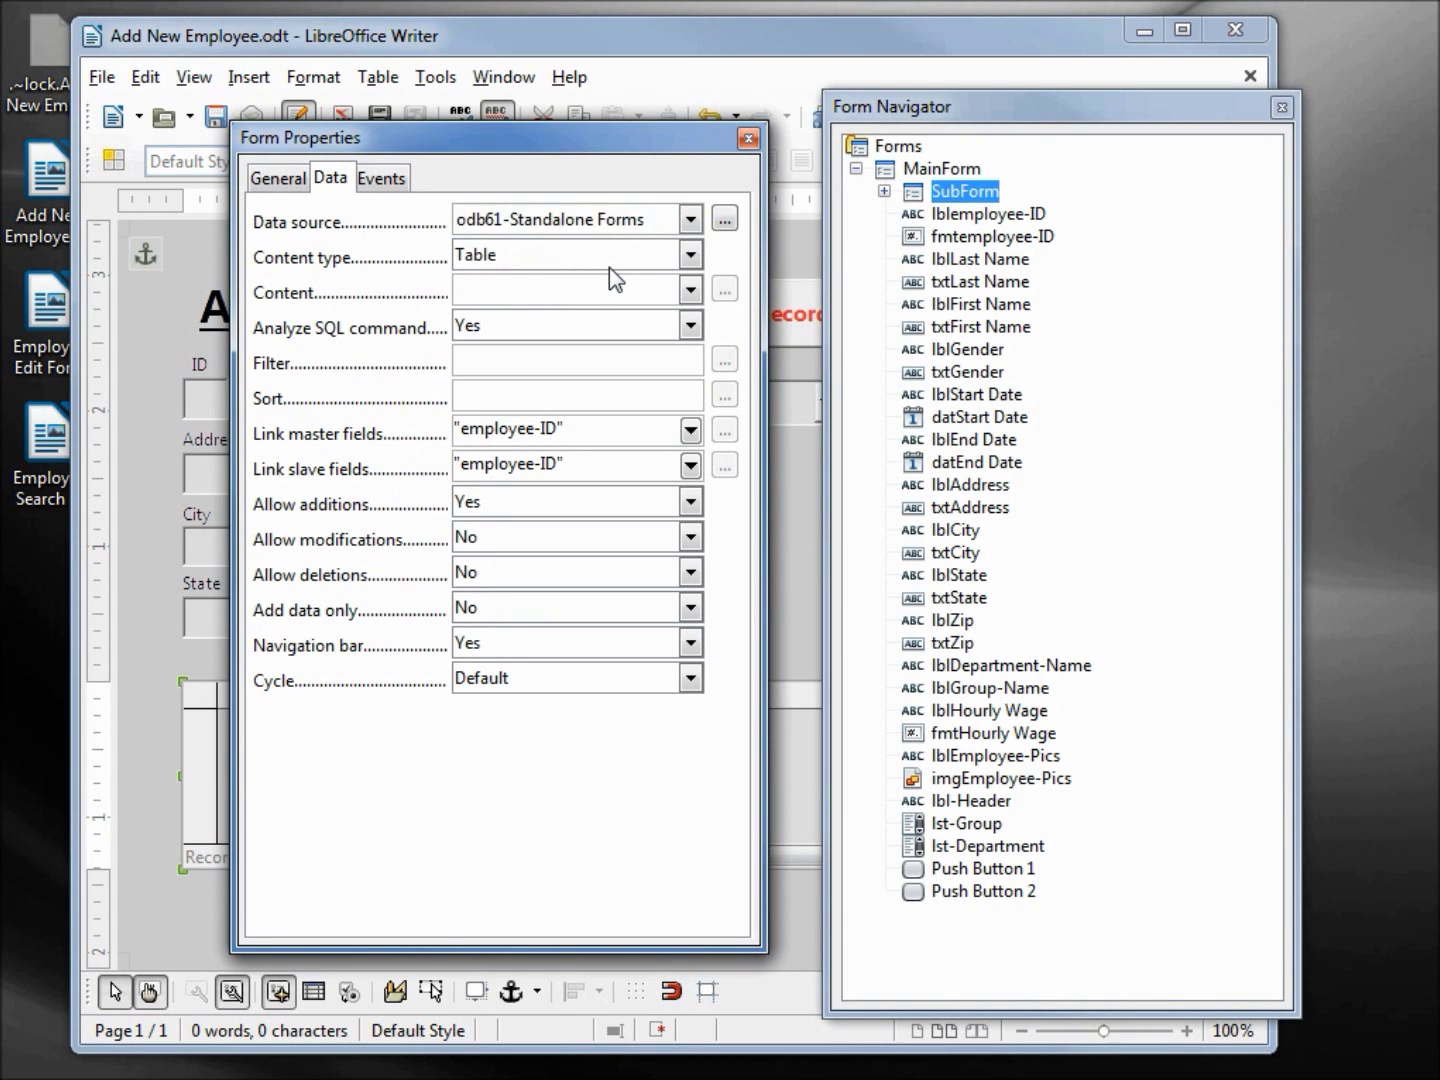
click(689, 291)
click(540, 341)
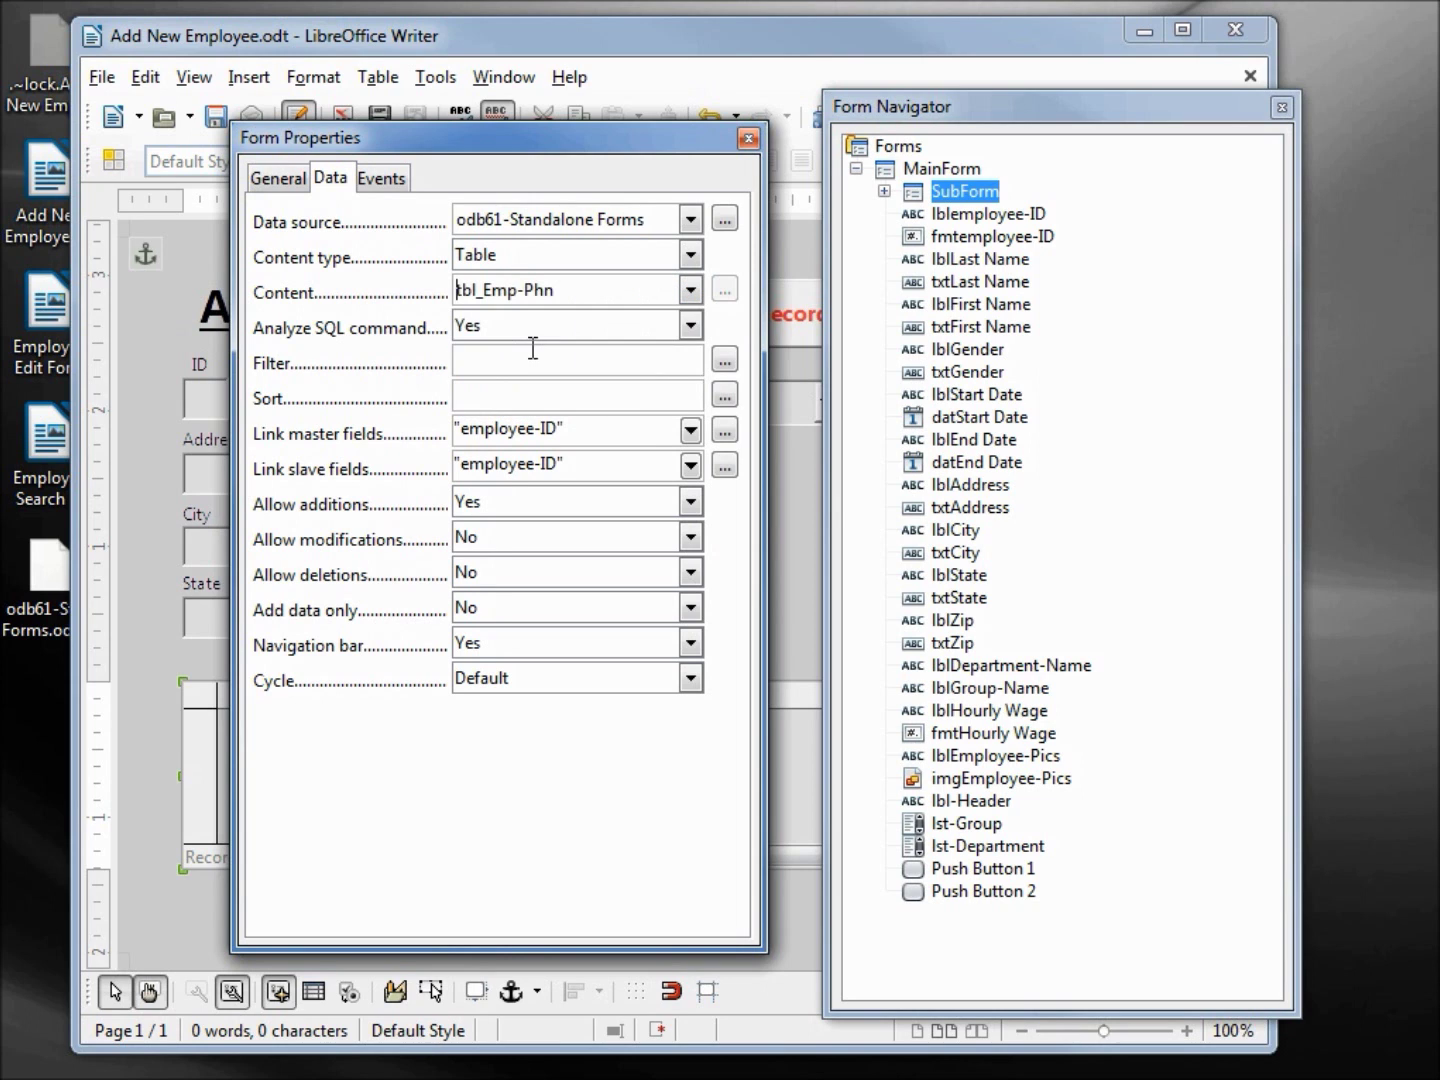
click(756, 140)
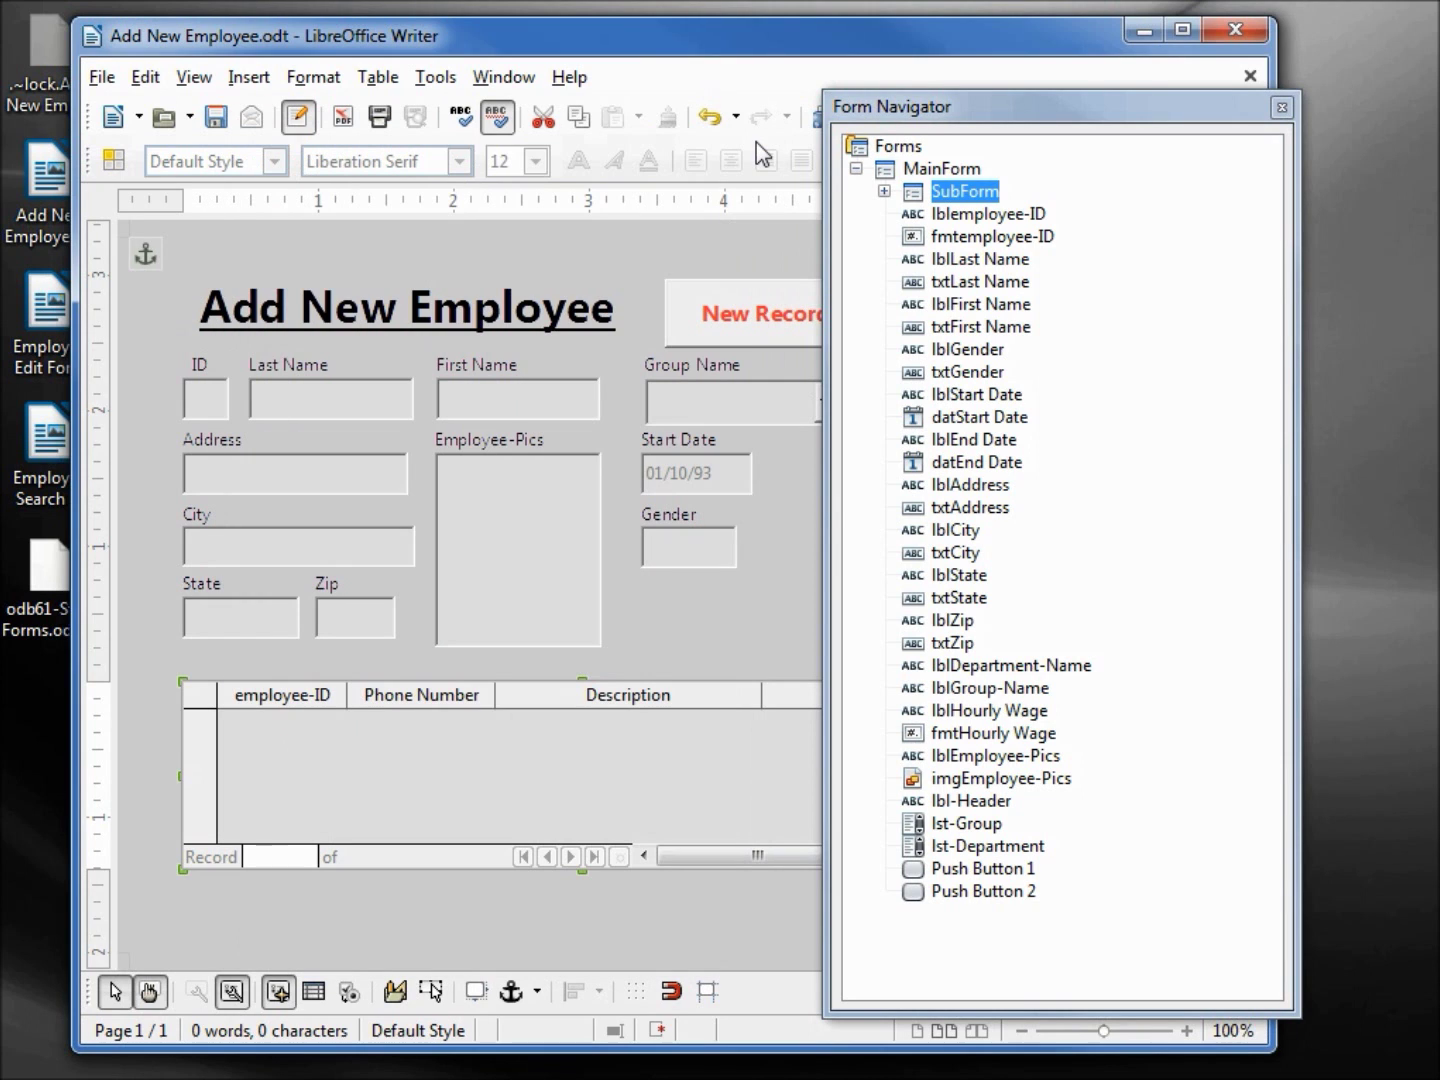
click(1283, 108)
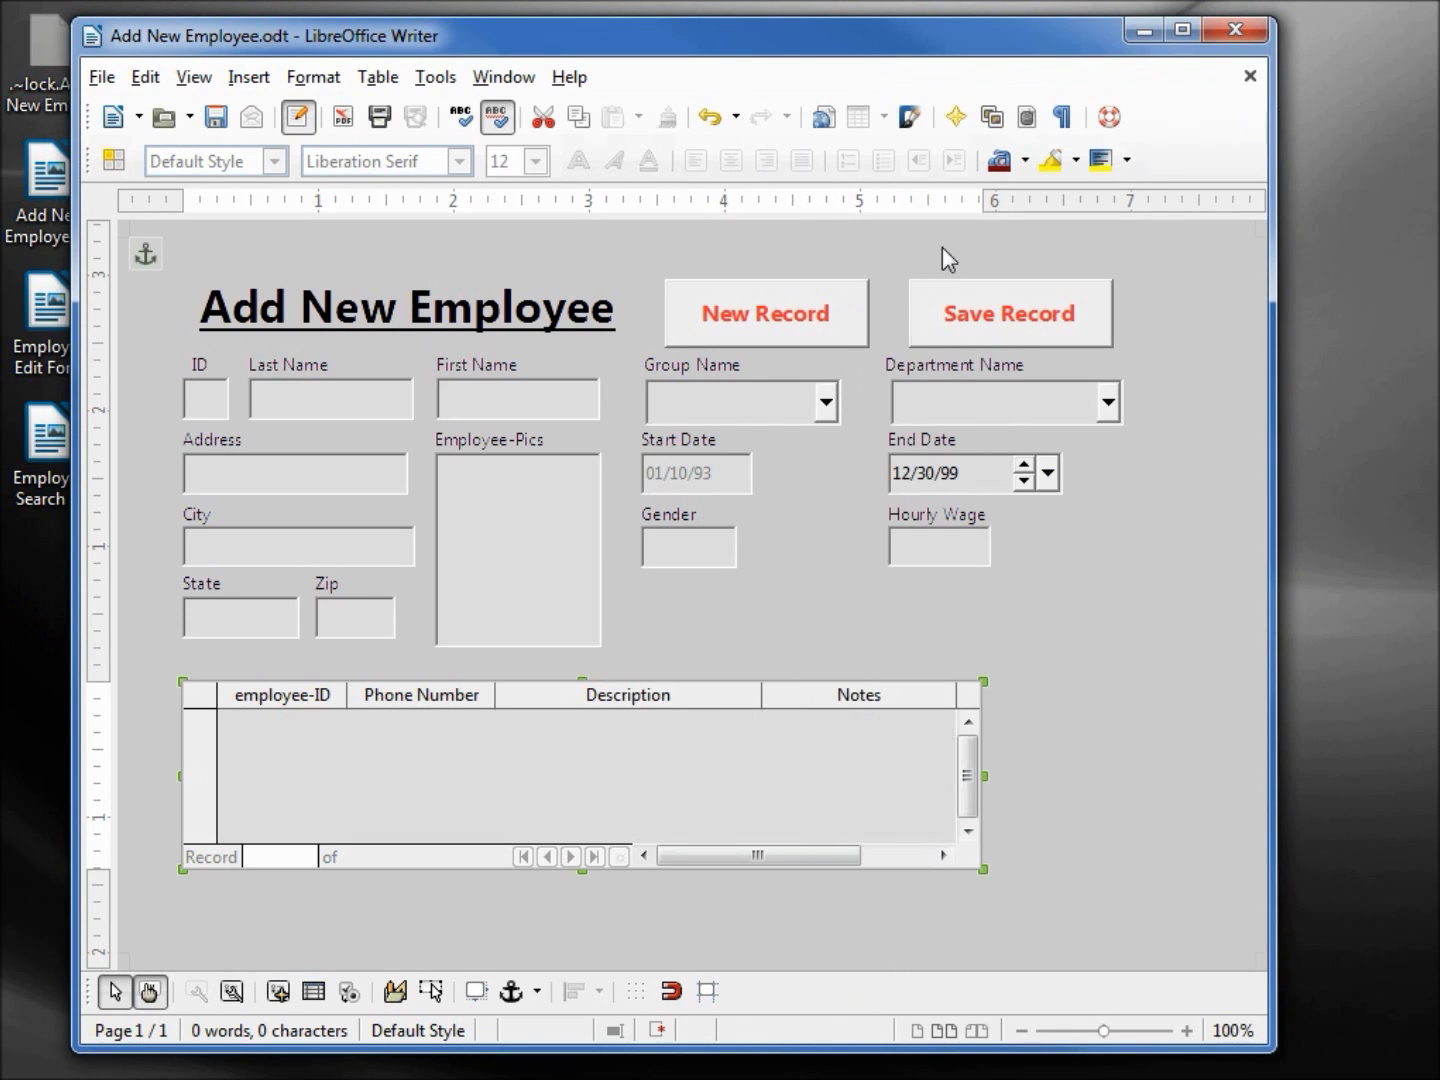
Save Add New Employee.odt, leave design mode to check the form, and close the document
click(217, 118)
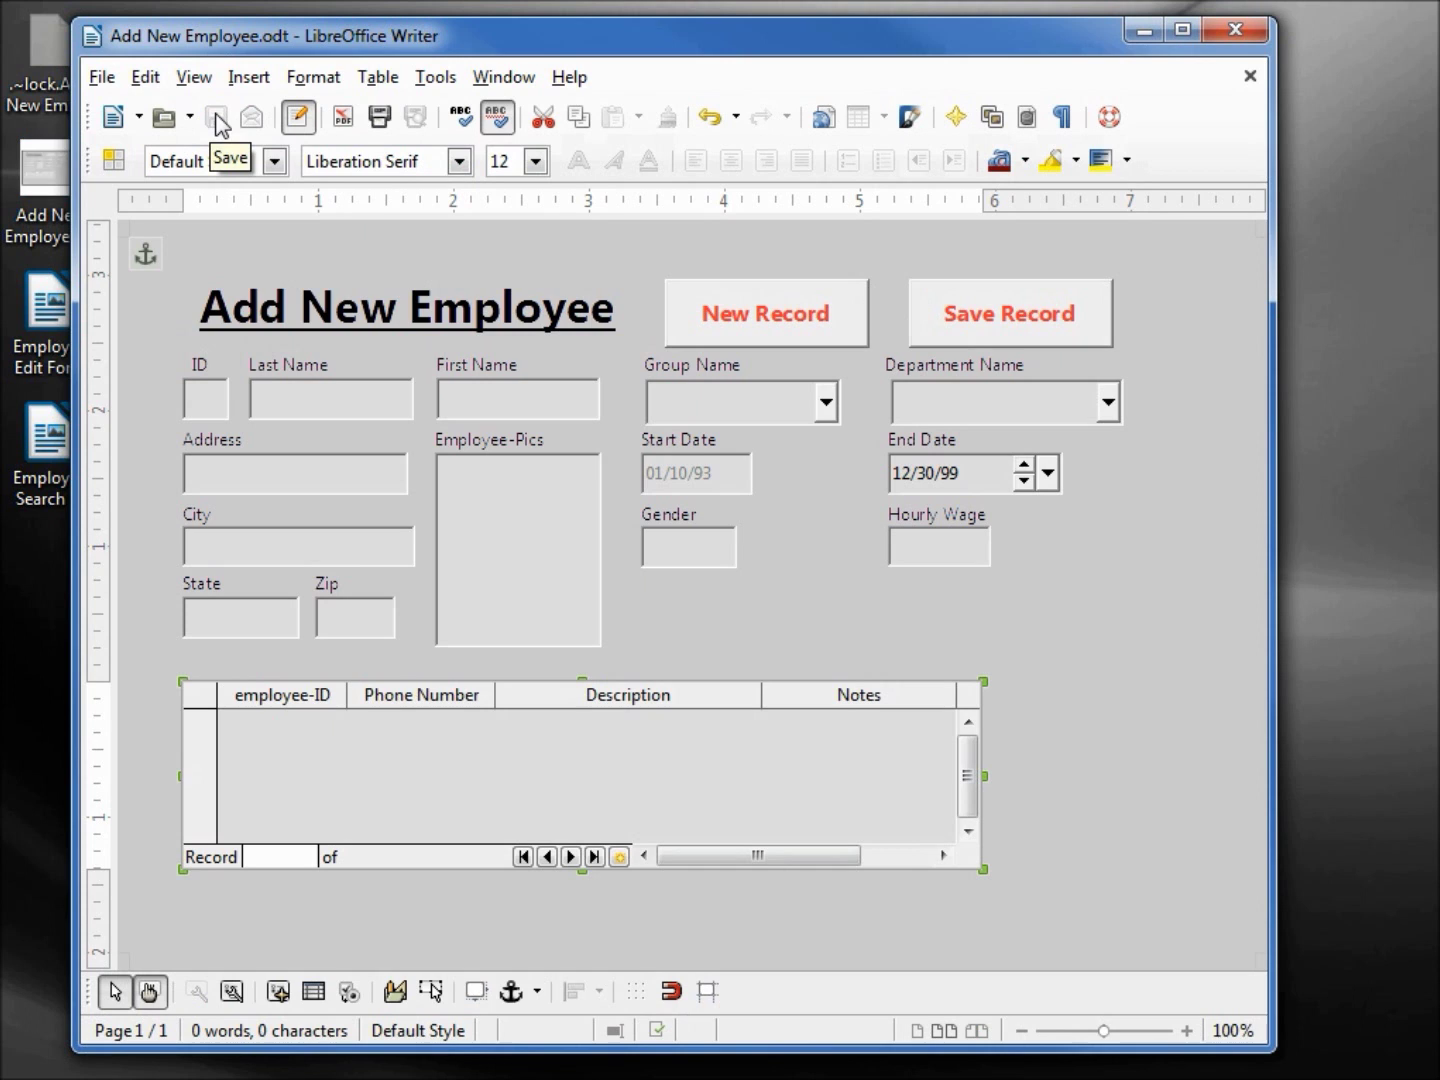
click(164, 995)
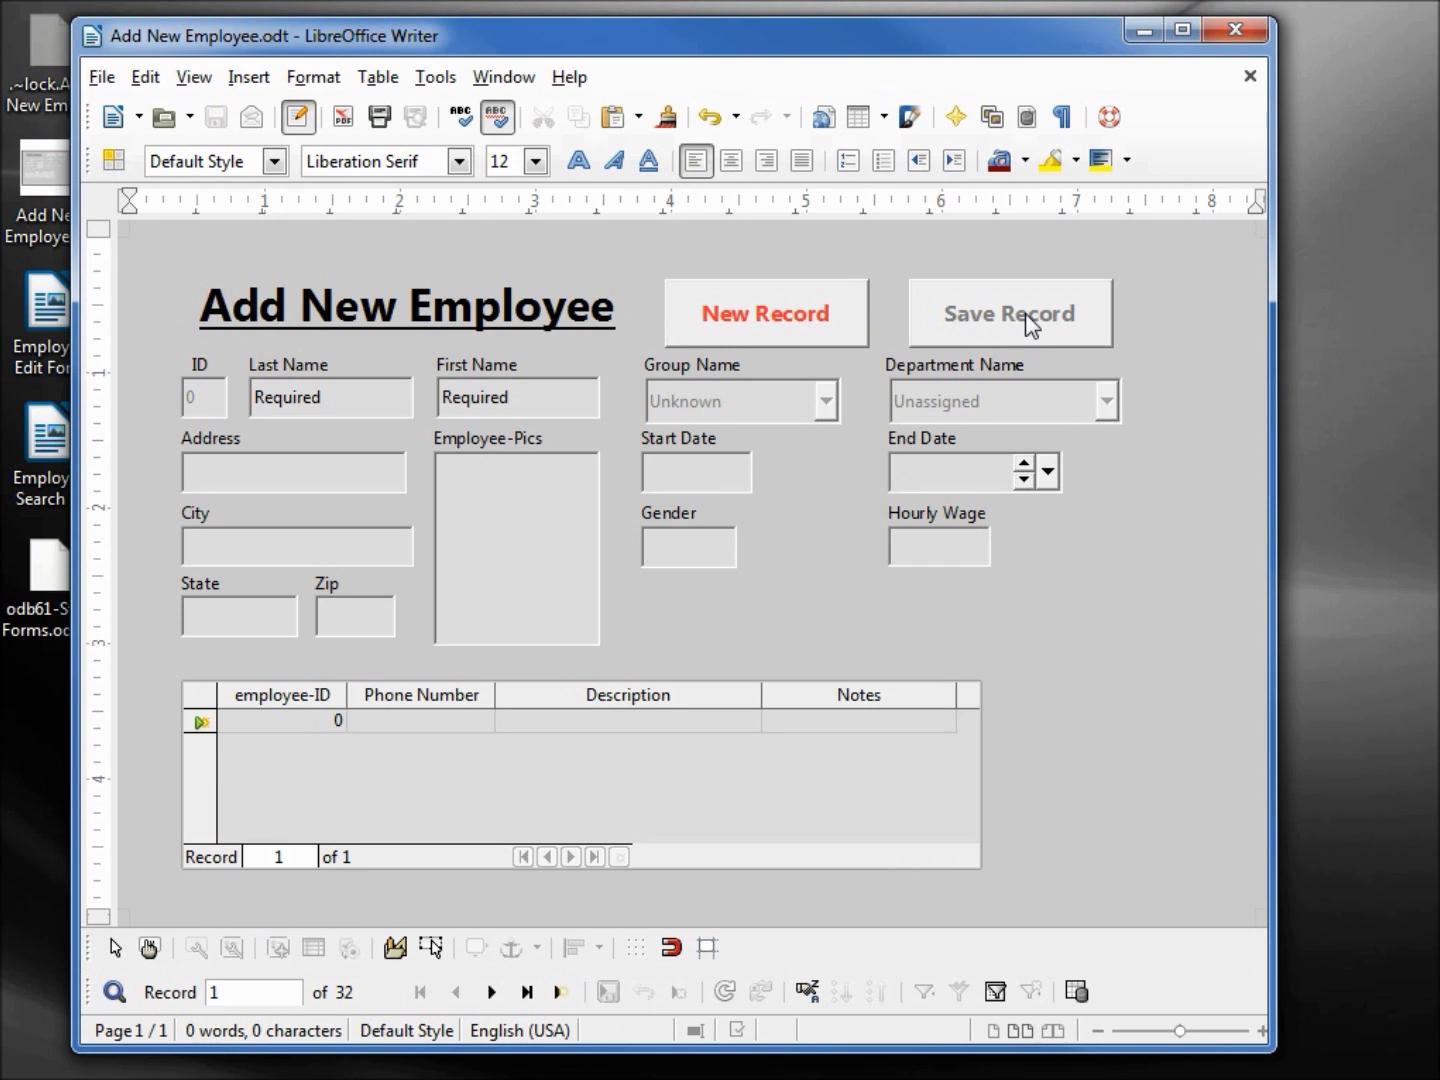
click(1244, 32)
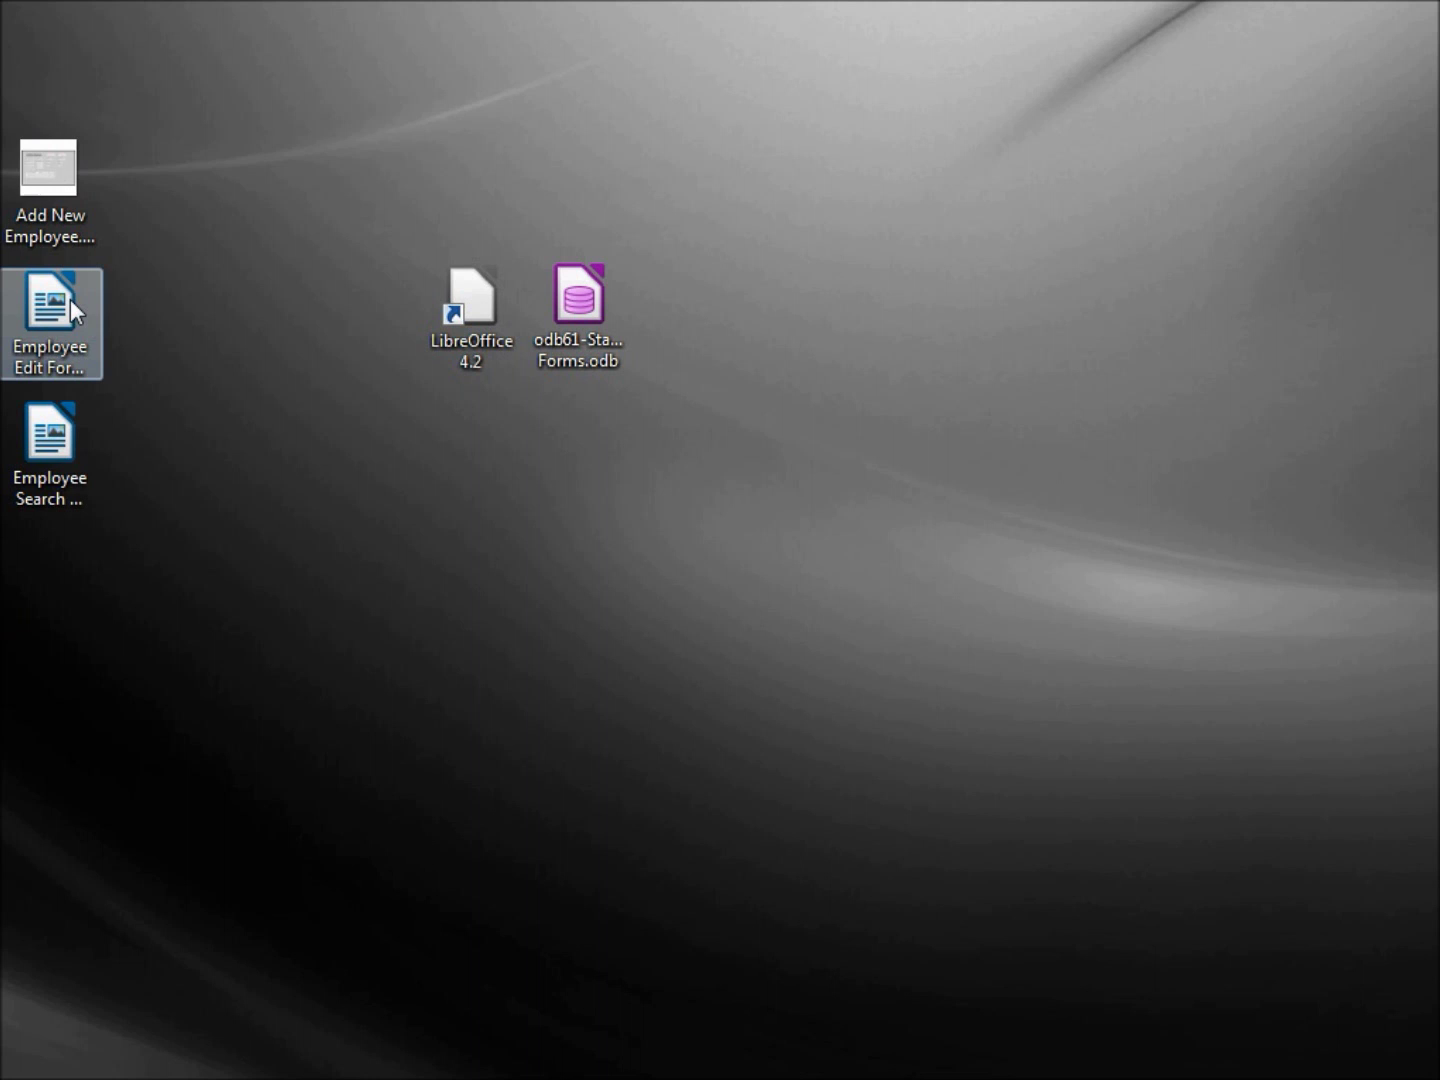
Reopen Add New Employee.odt and start a new record with last name Standalone and first name Form
double_click(63, 170)
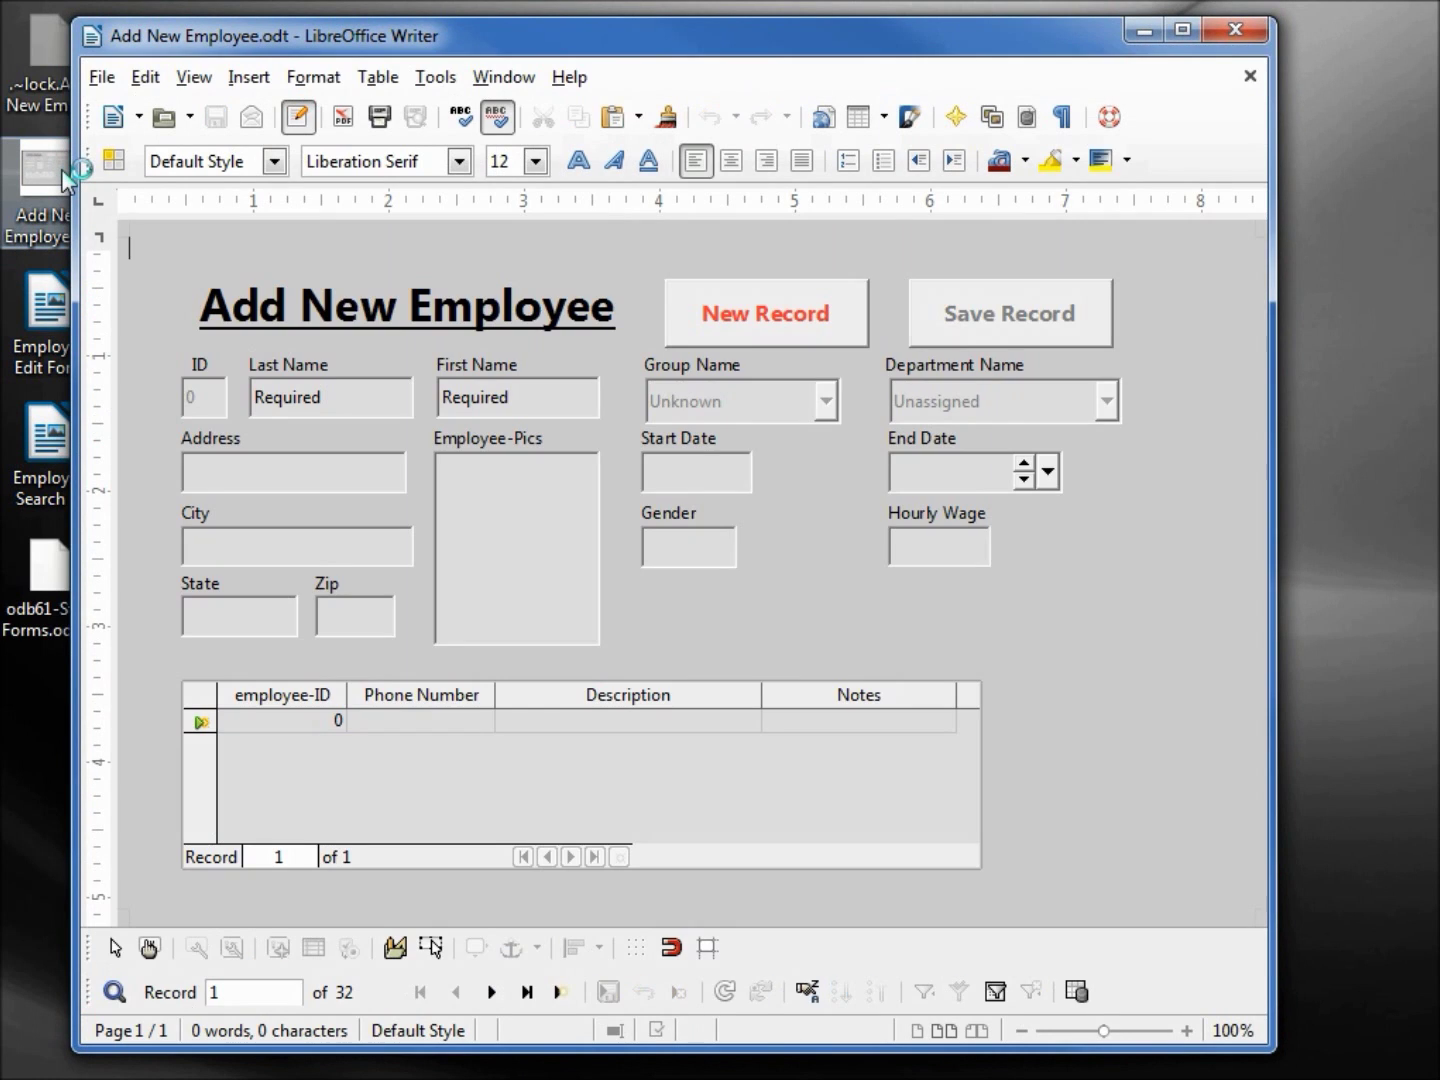
click(751, 308)
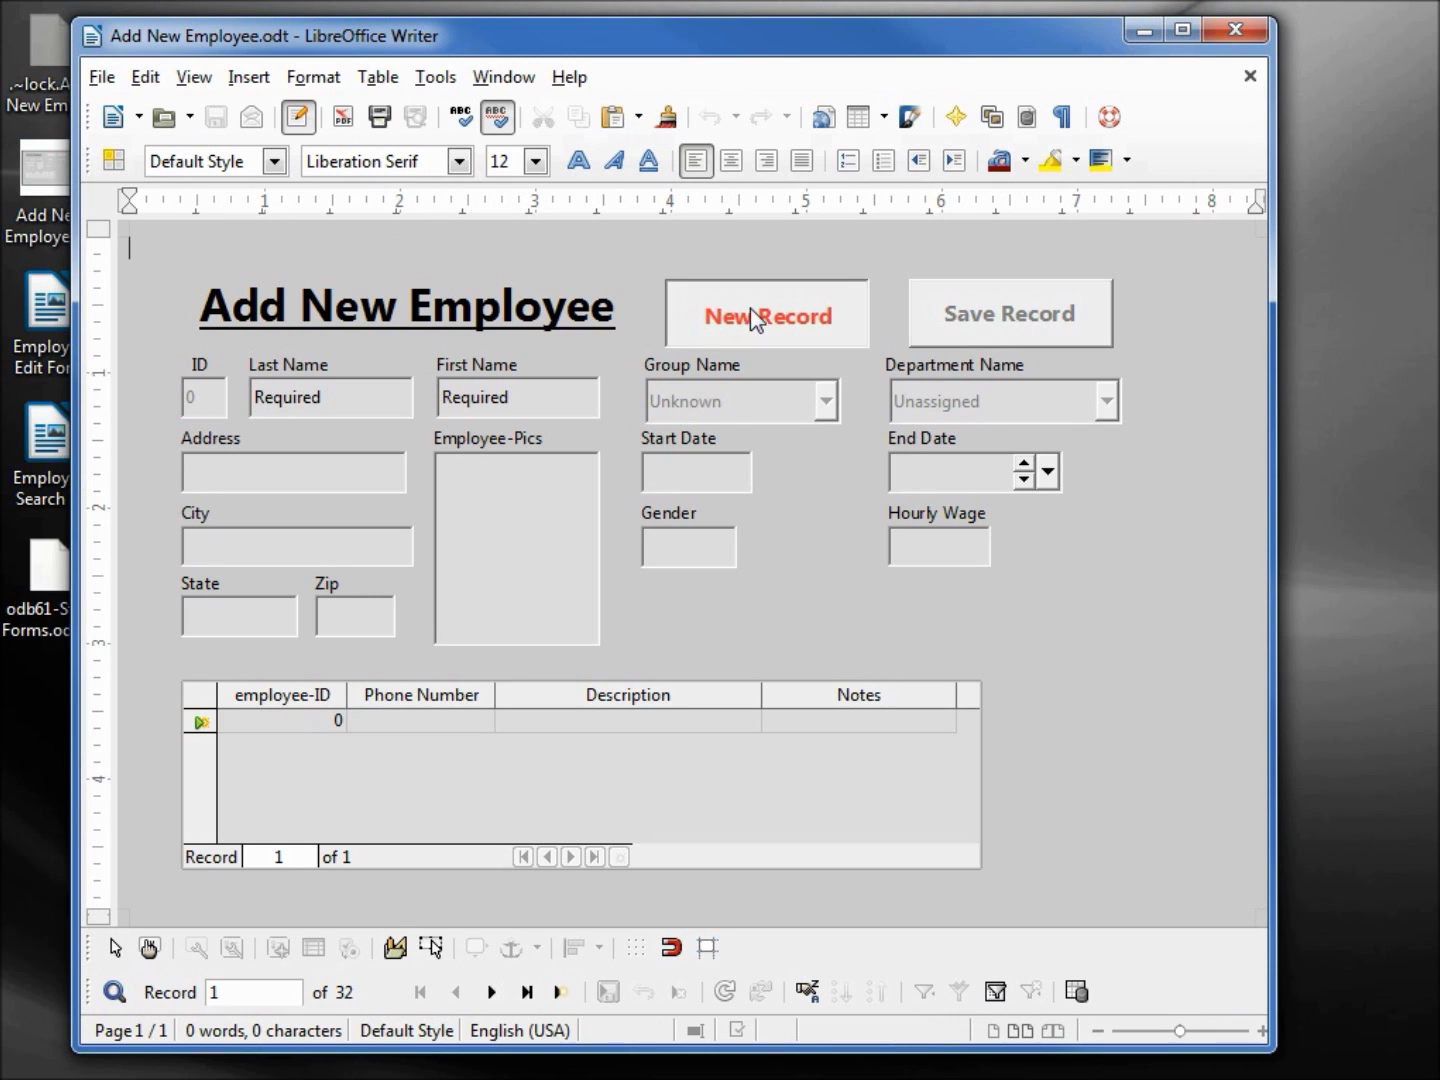
click(333, 408)
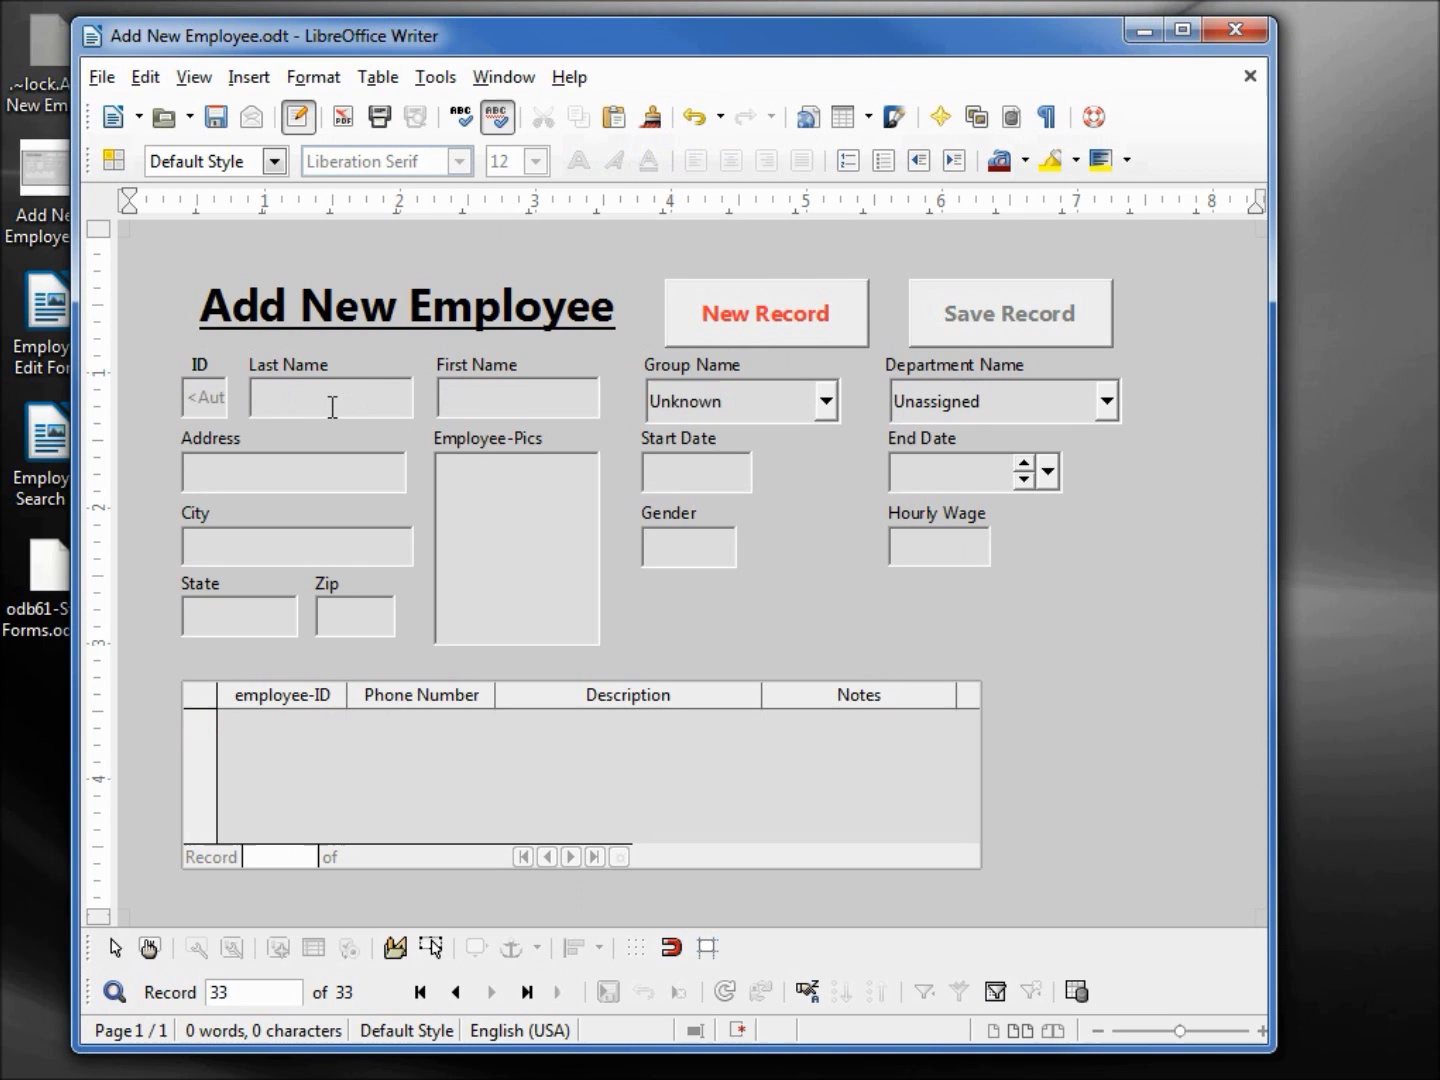
text(Standalone)
key(Tab)
text(Form)
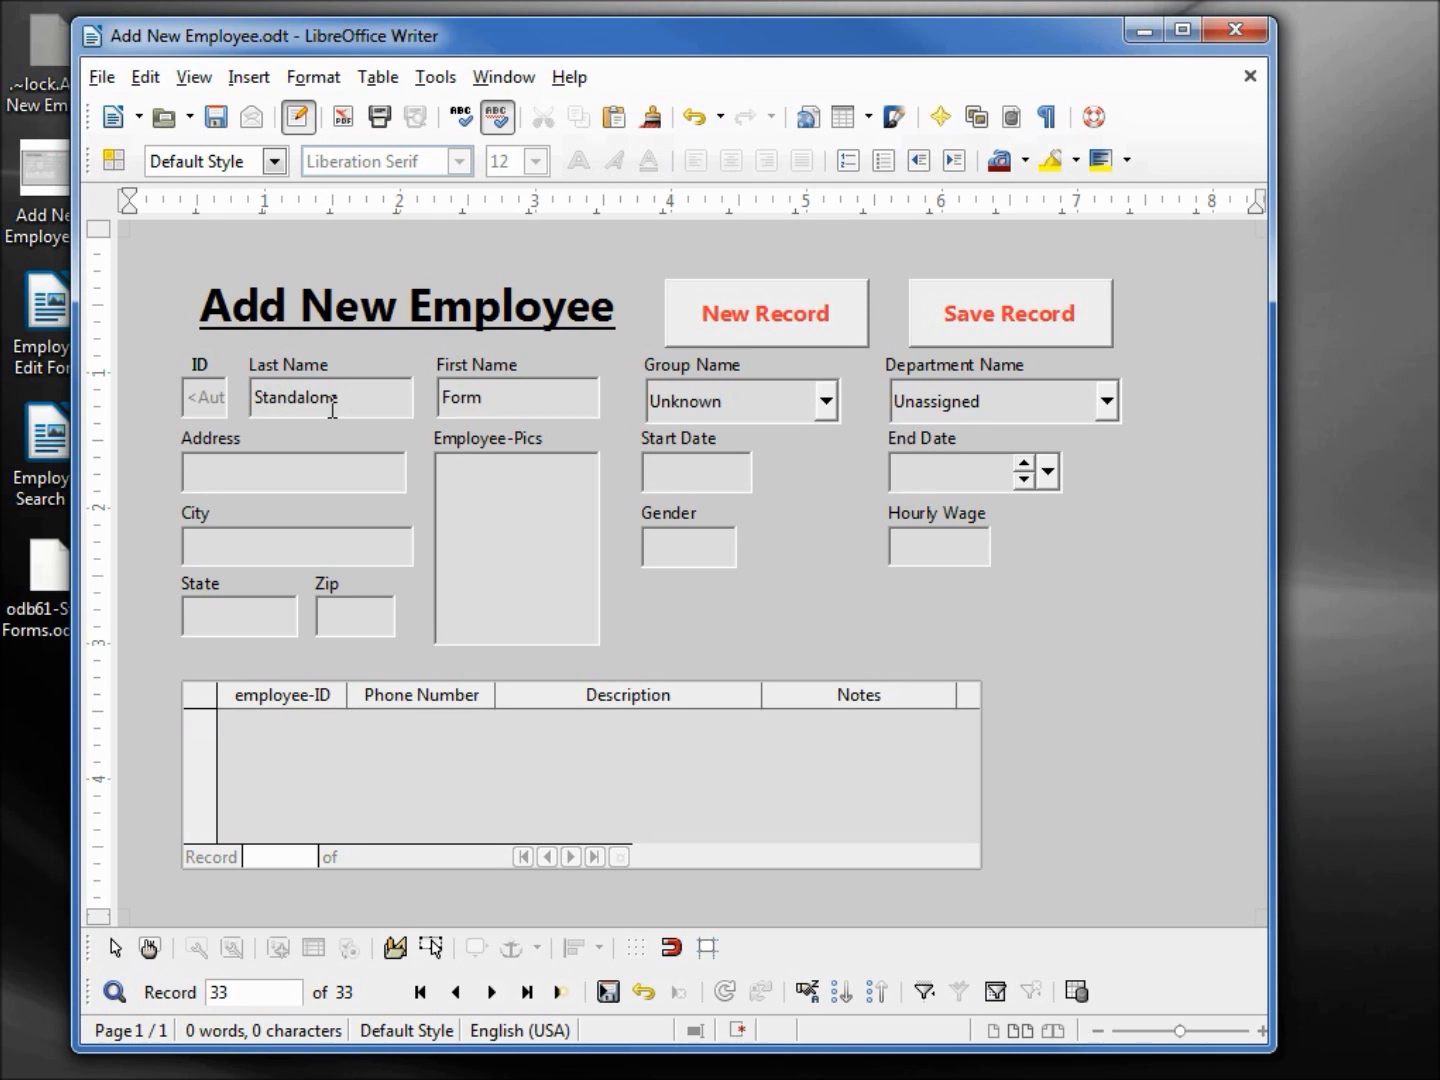
Assign the new employee record to Group D and the Manufacturing department
click(827, 405)
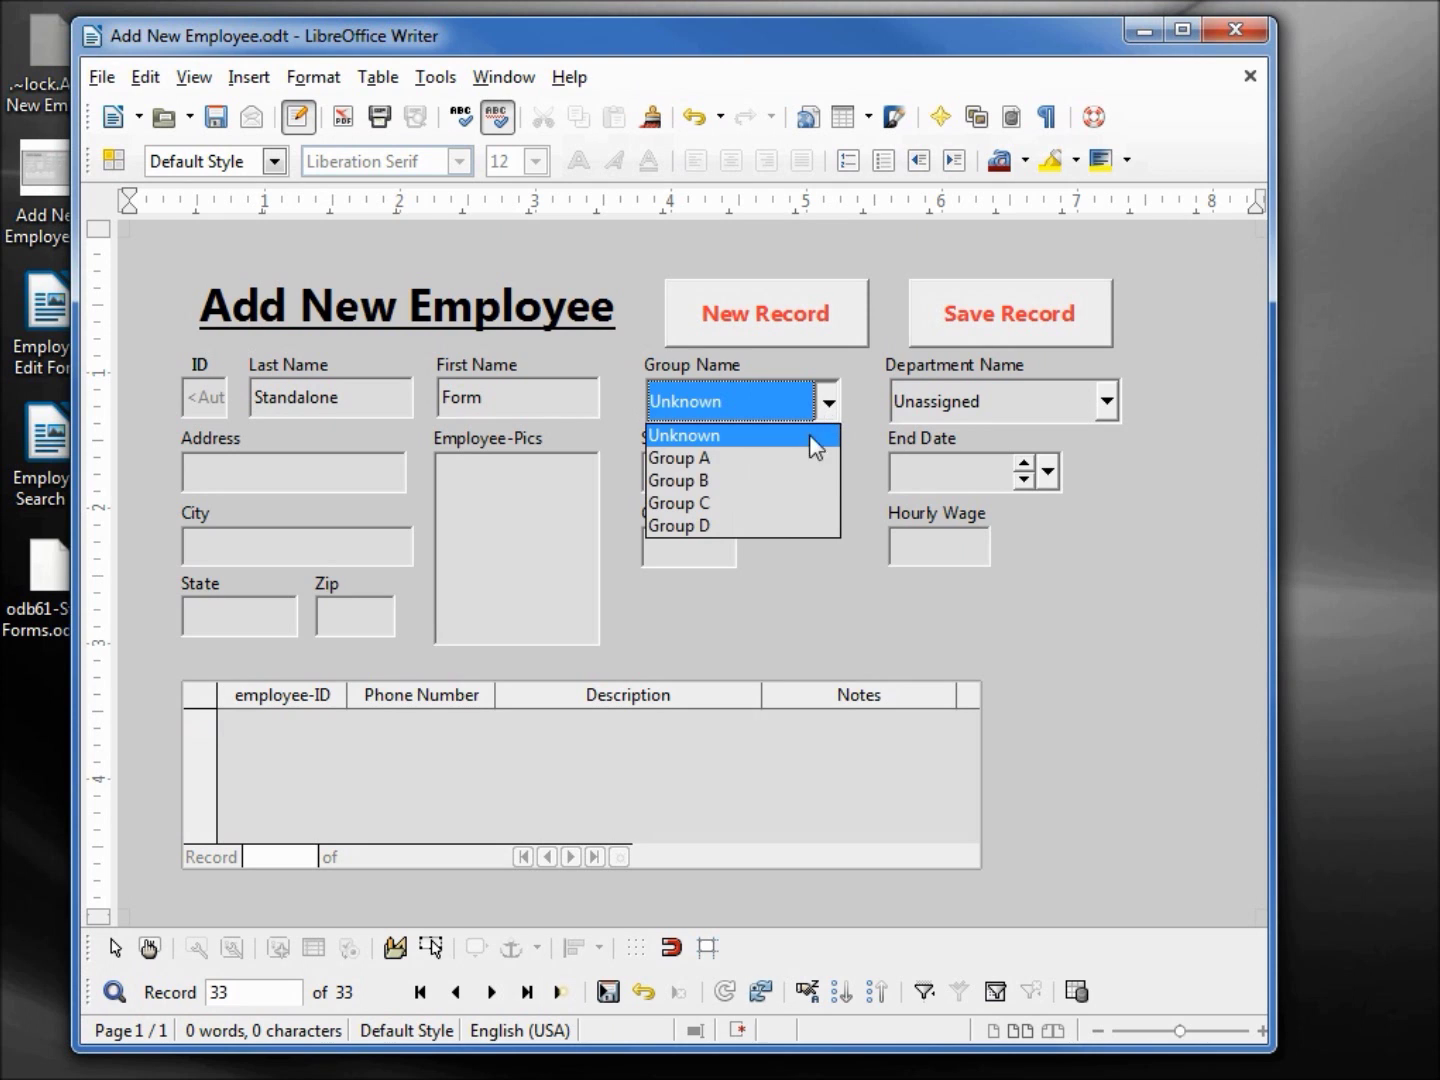
click(778, 529)
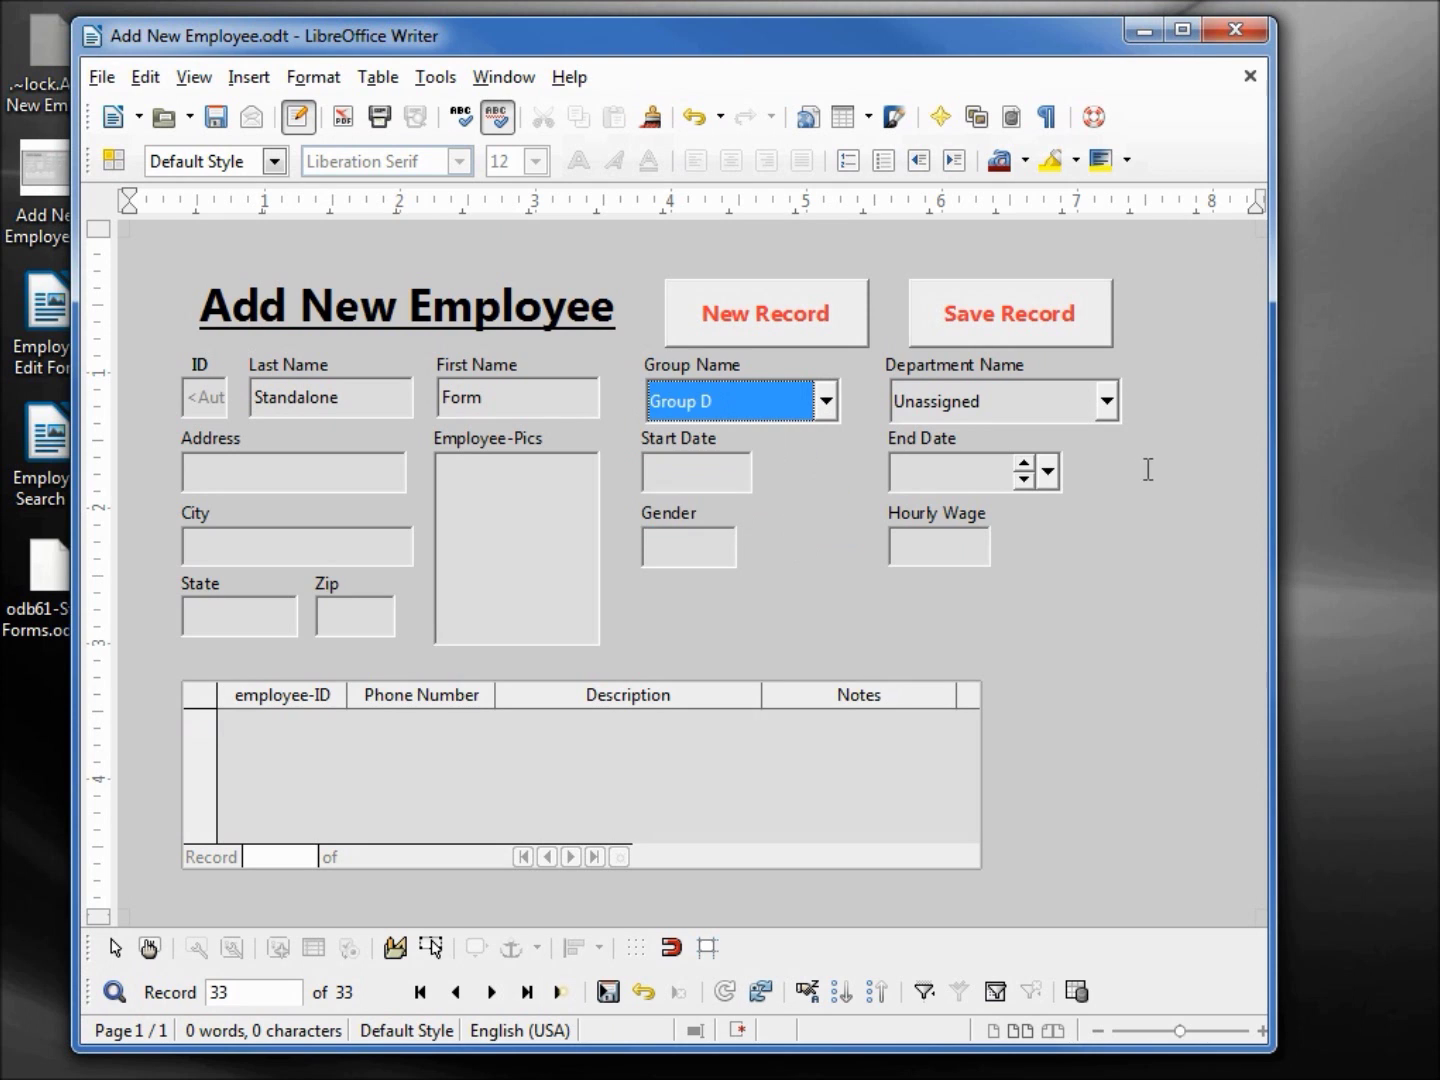
click(1111, 413)
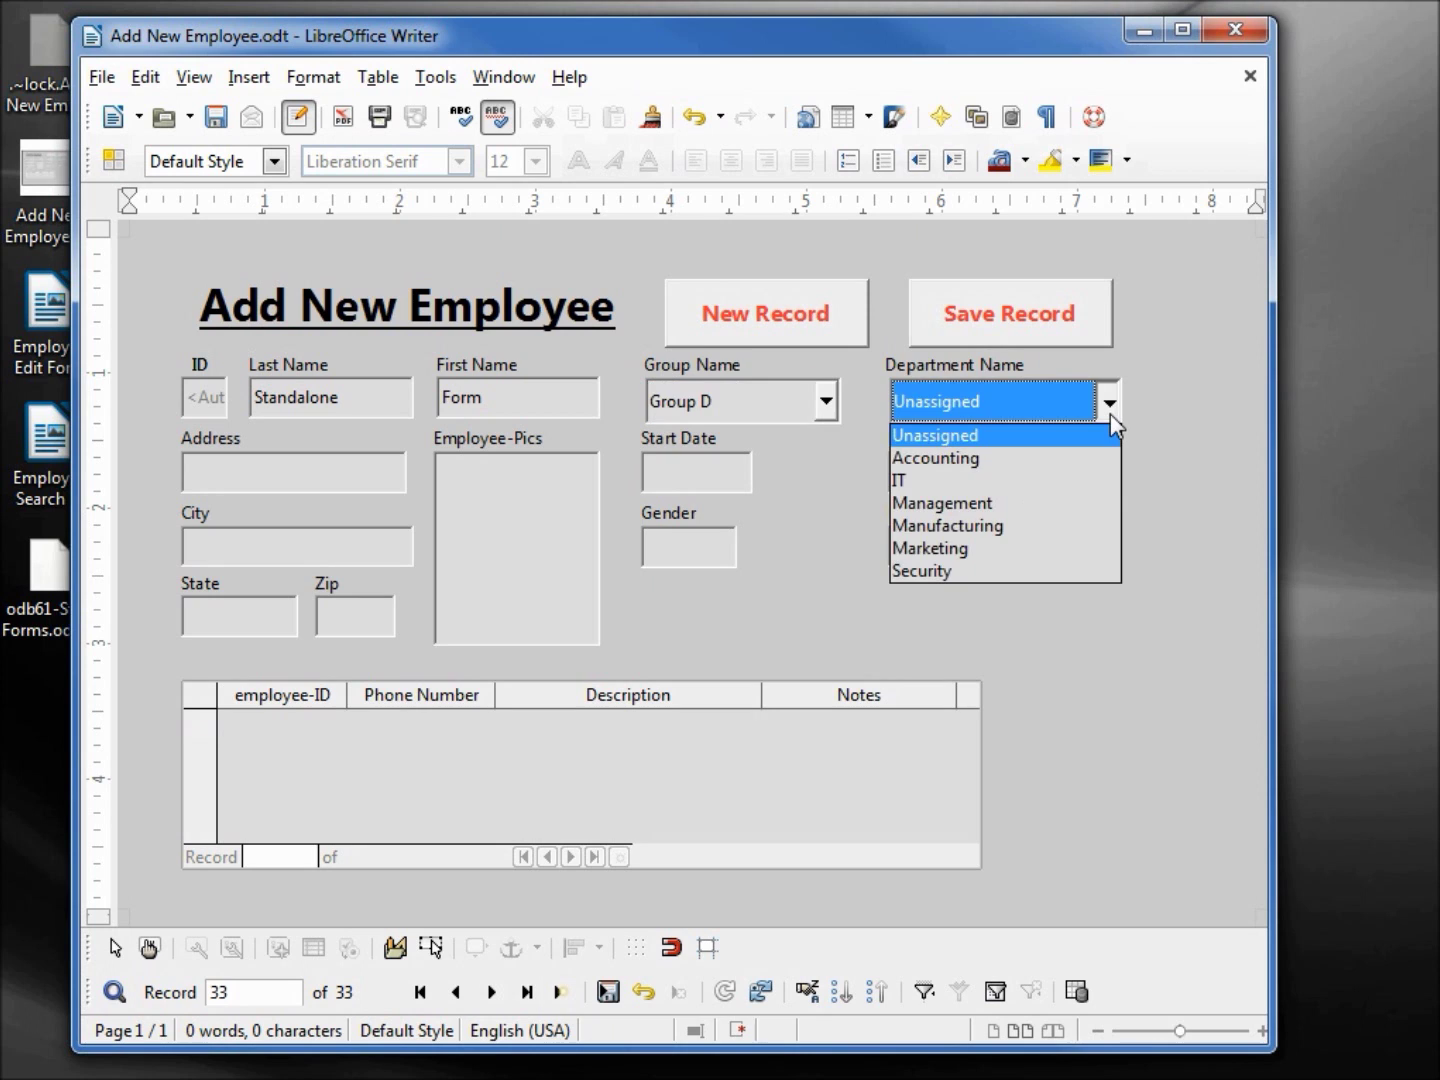
click(1014, 525)
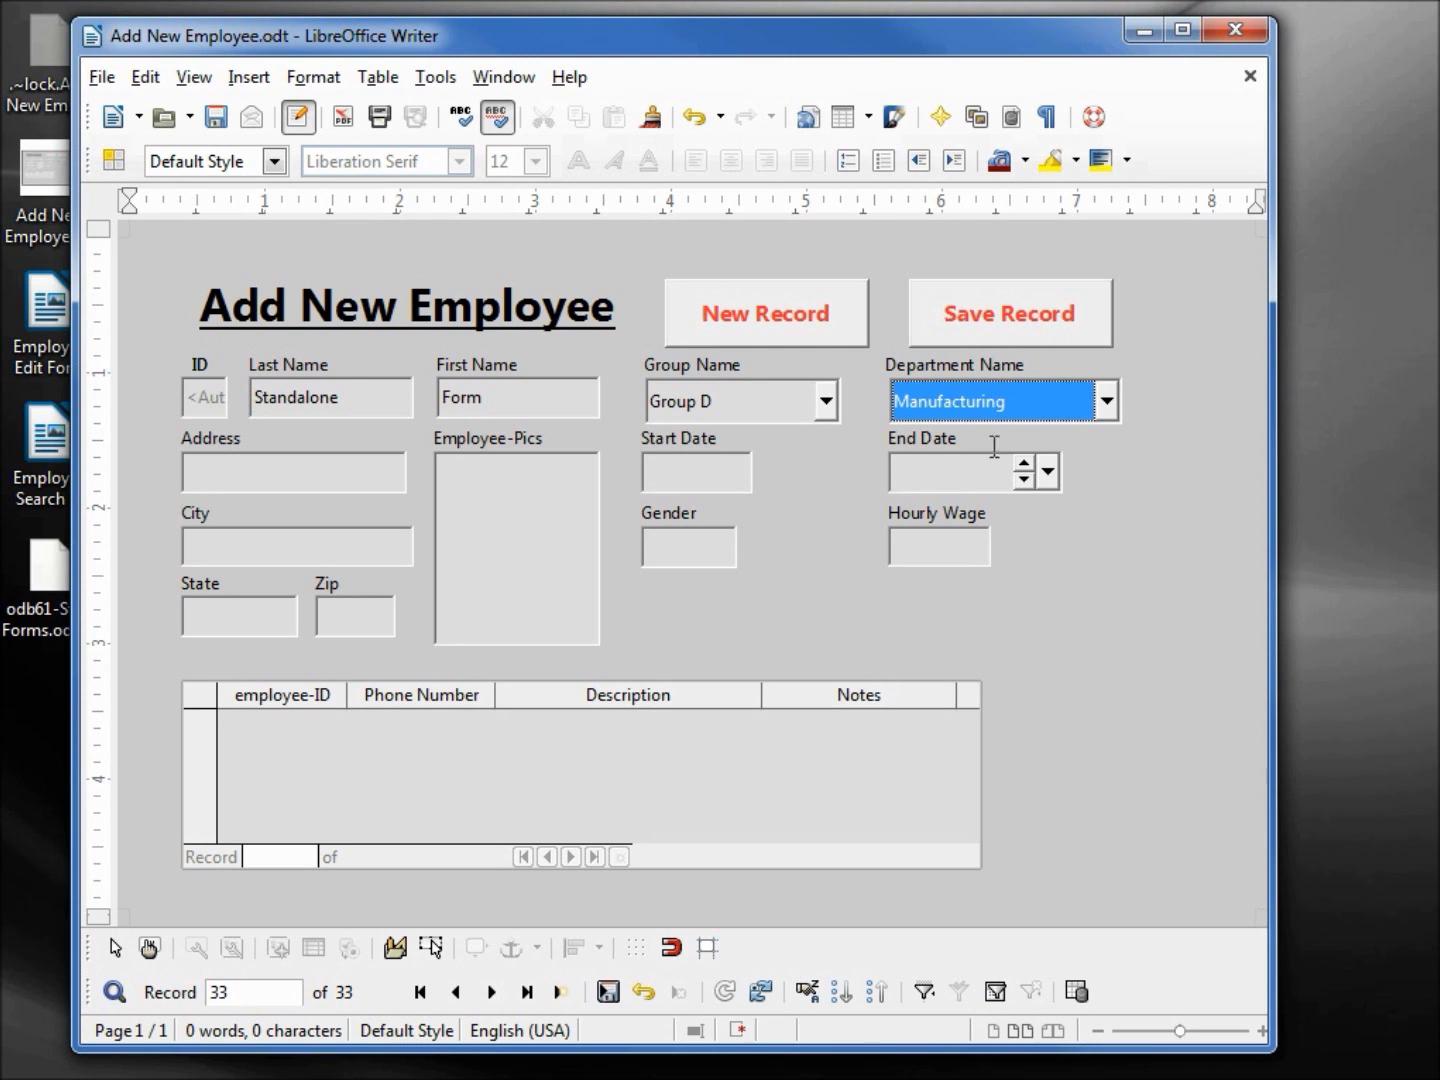
Save the employee record and close Add New Employee.odt without saving changes to the document
click(1029, 312)
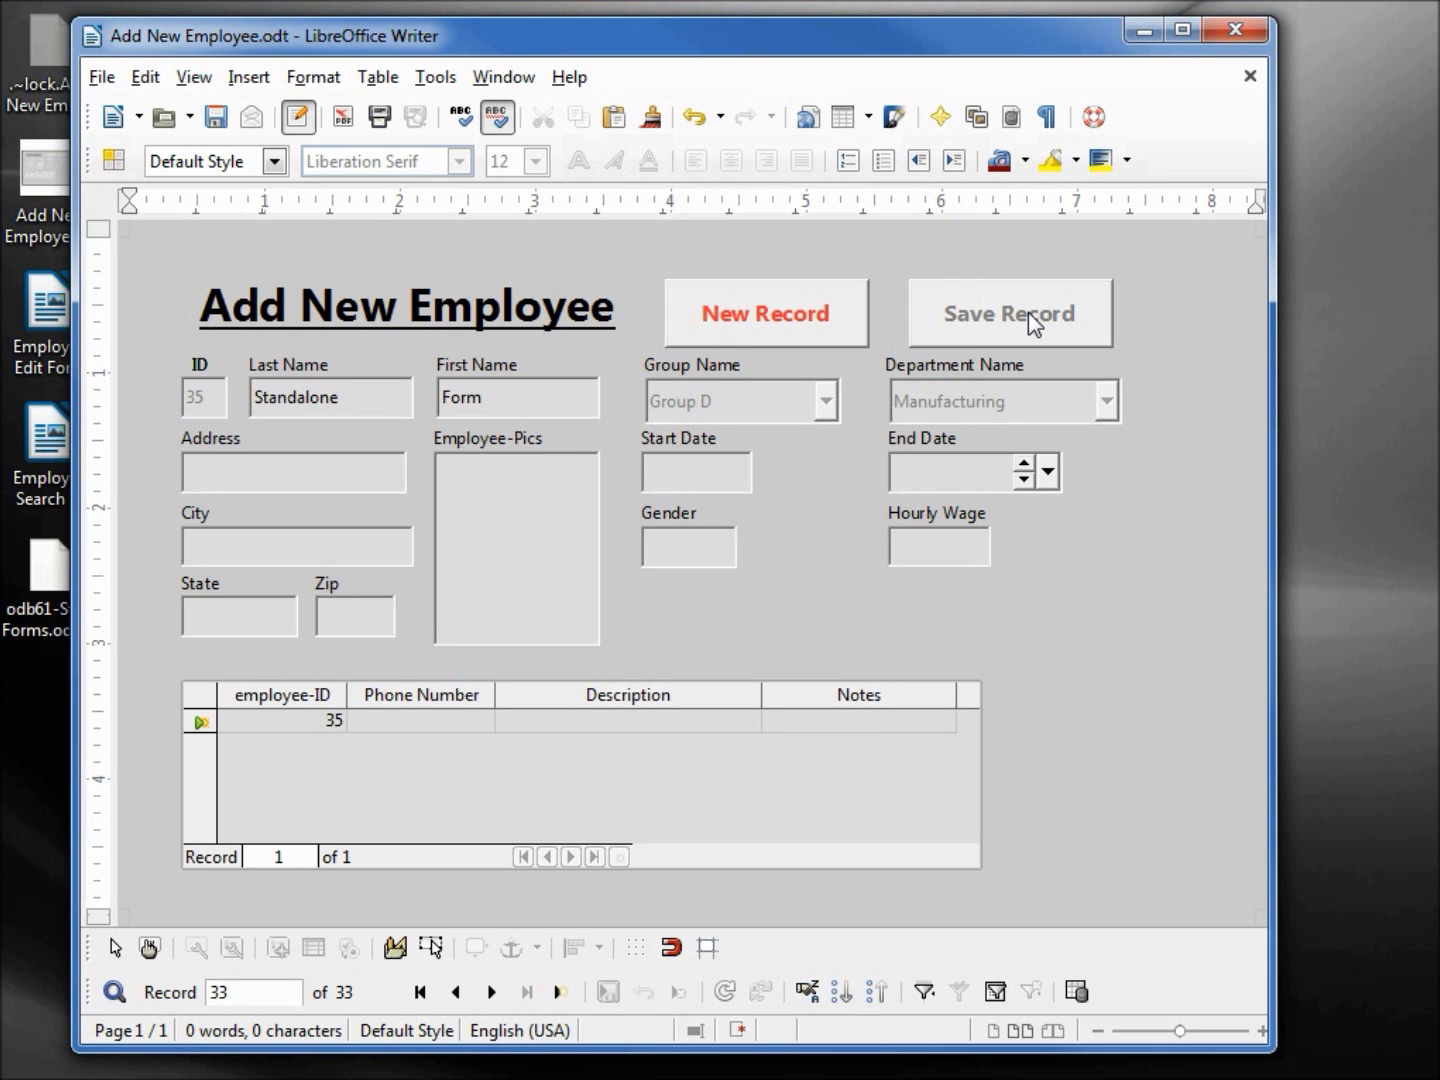
click(1230, 28)
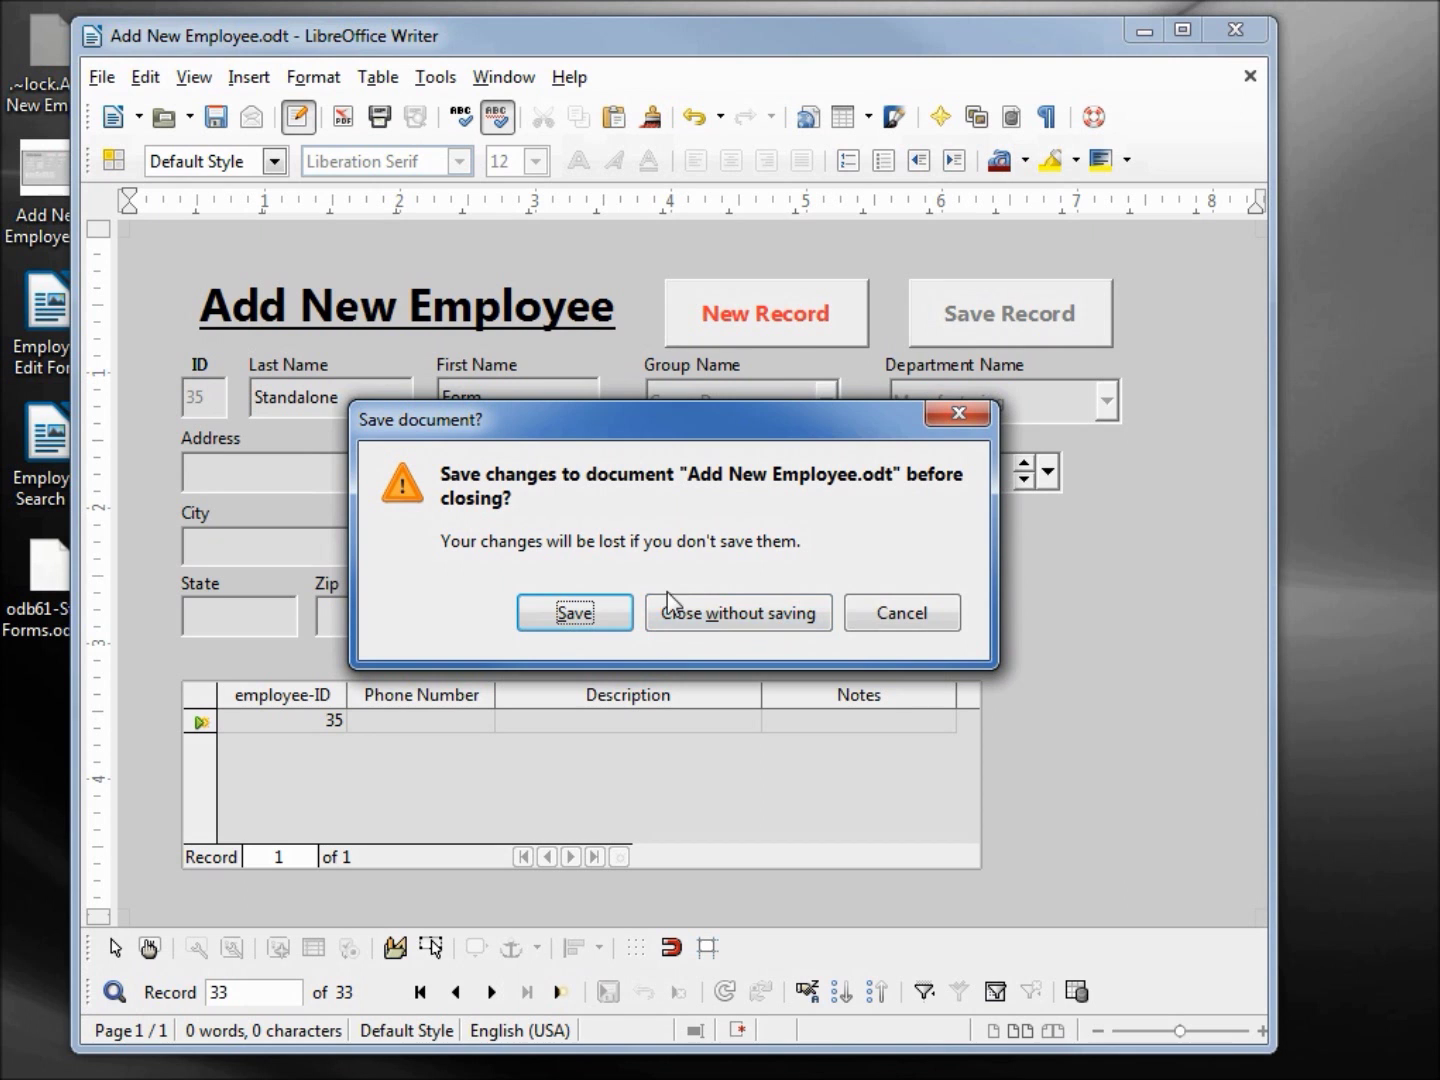
click(746, 614)
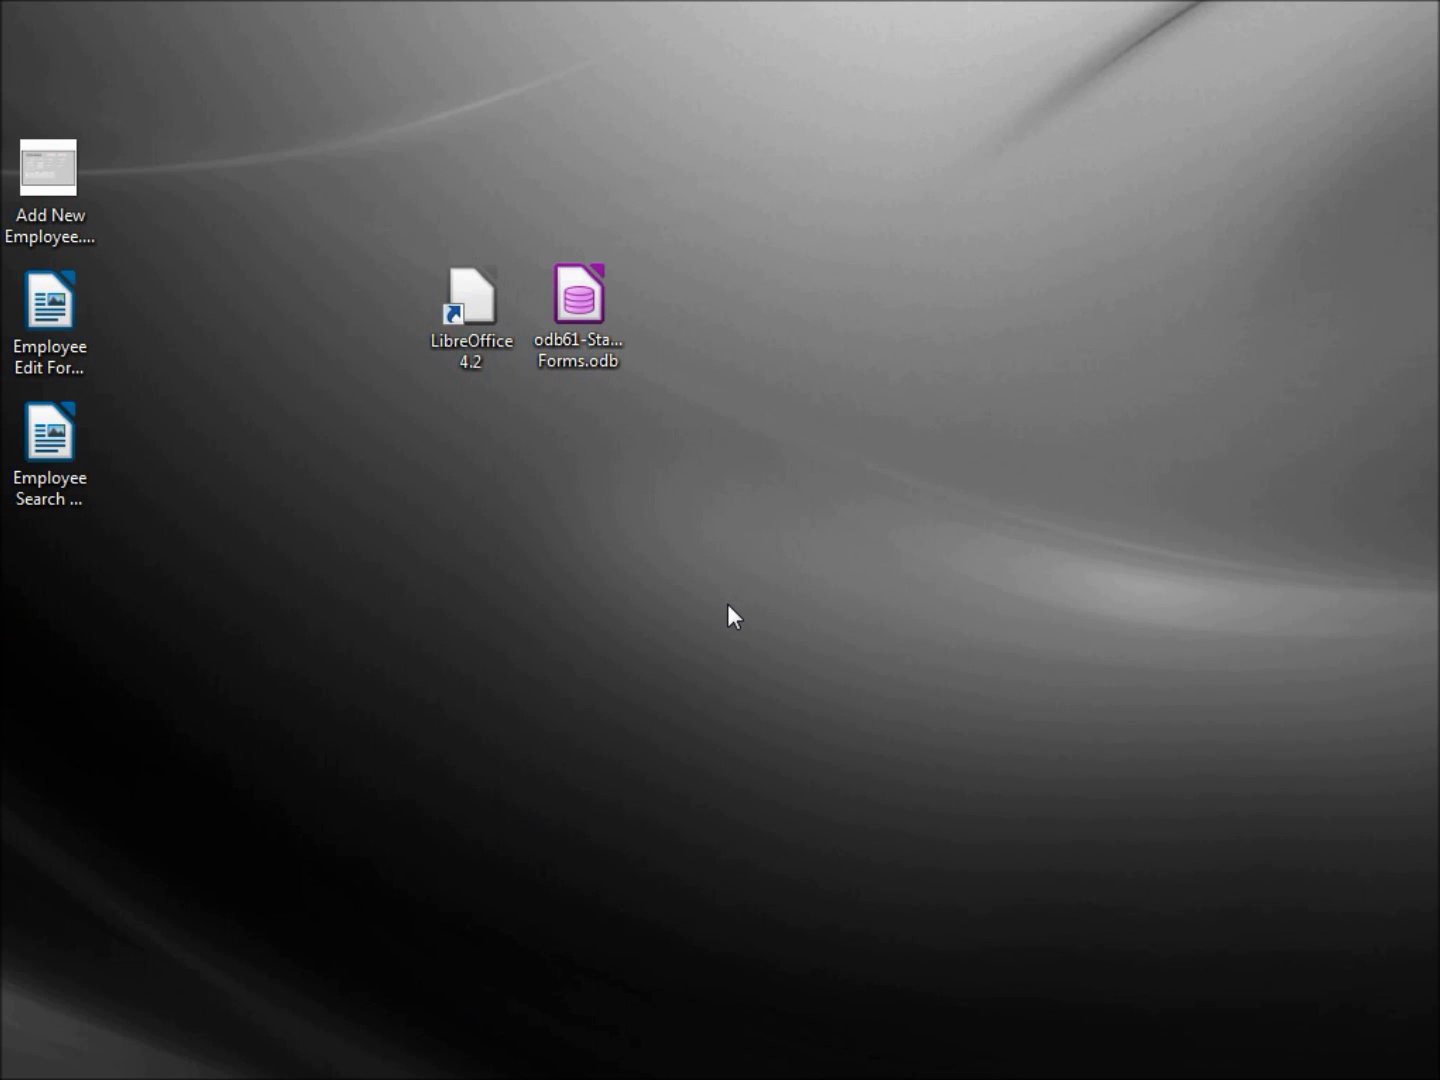
Open Employee Edit Form.odt from the Desktop, switch it to design mode and show the properties of MainForm
double_click(51, 303)
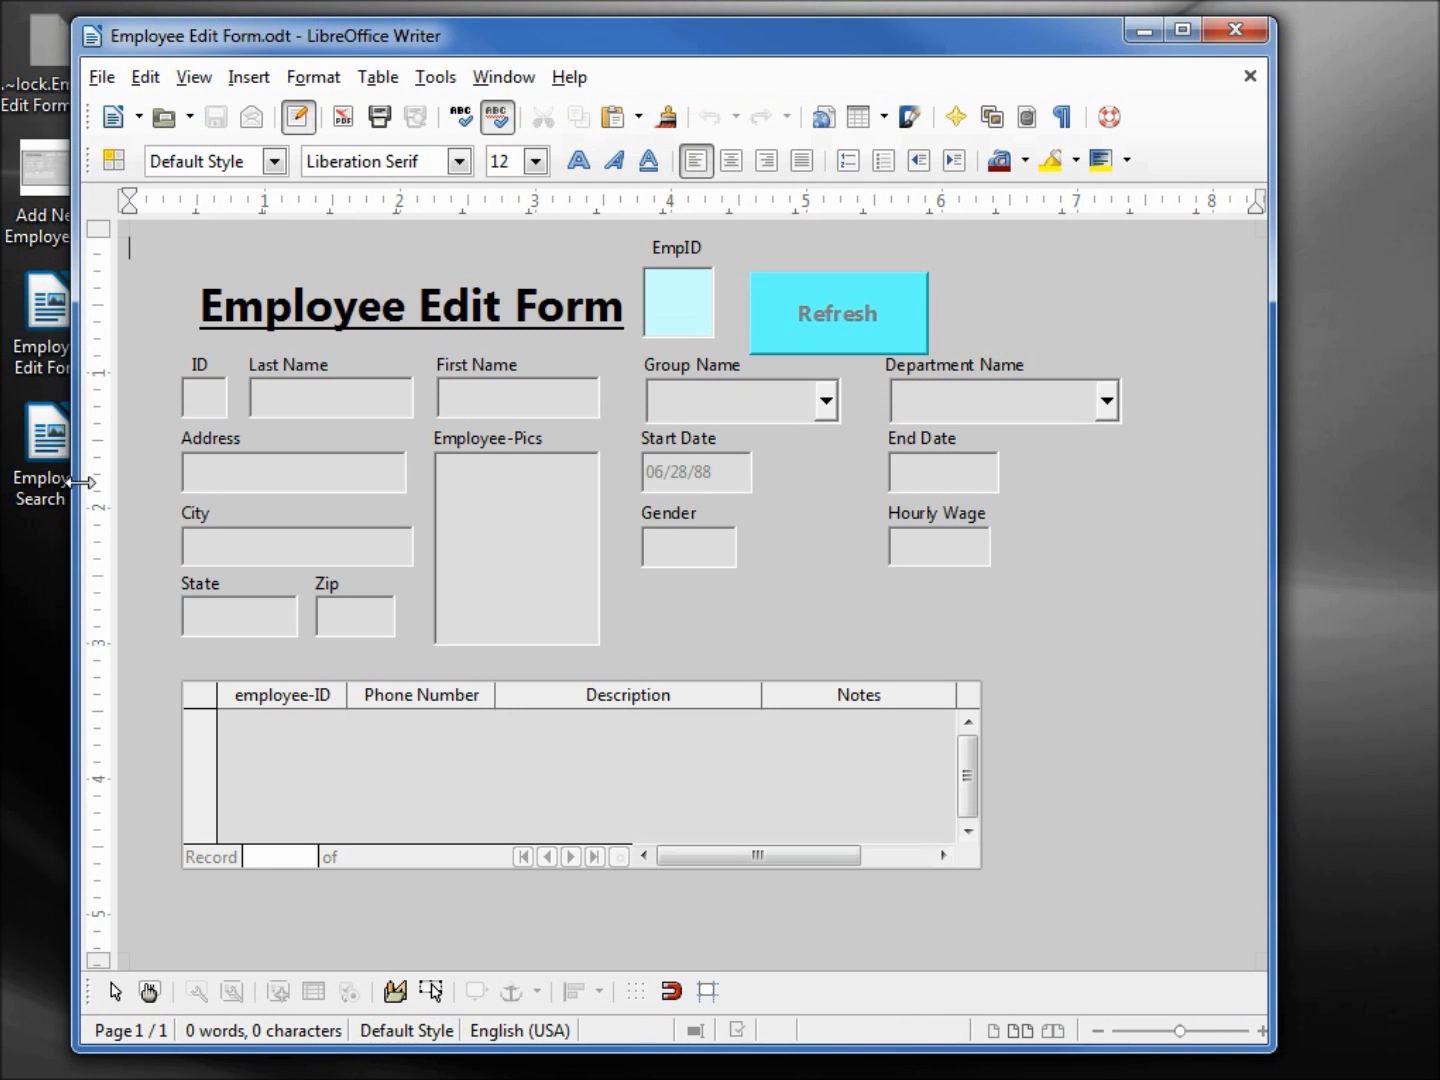
click(149, 991)
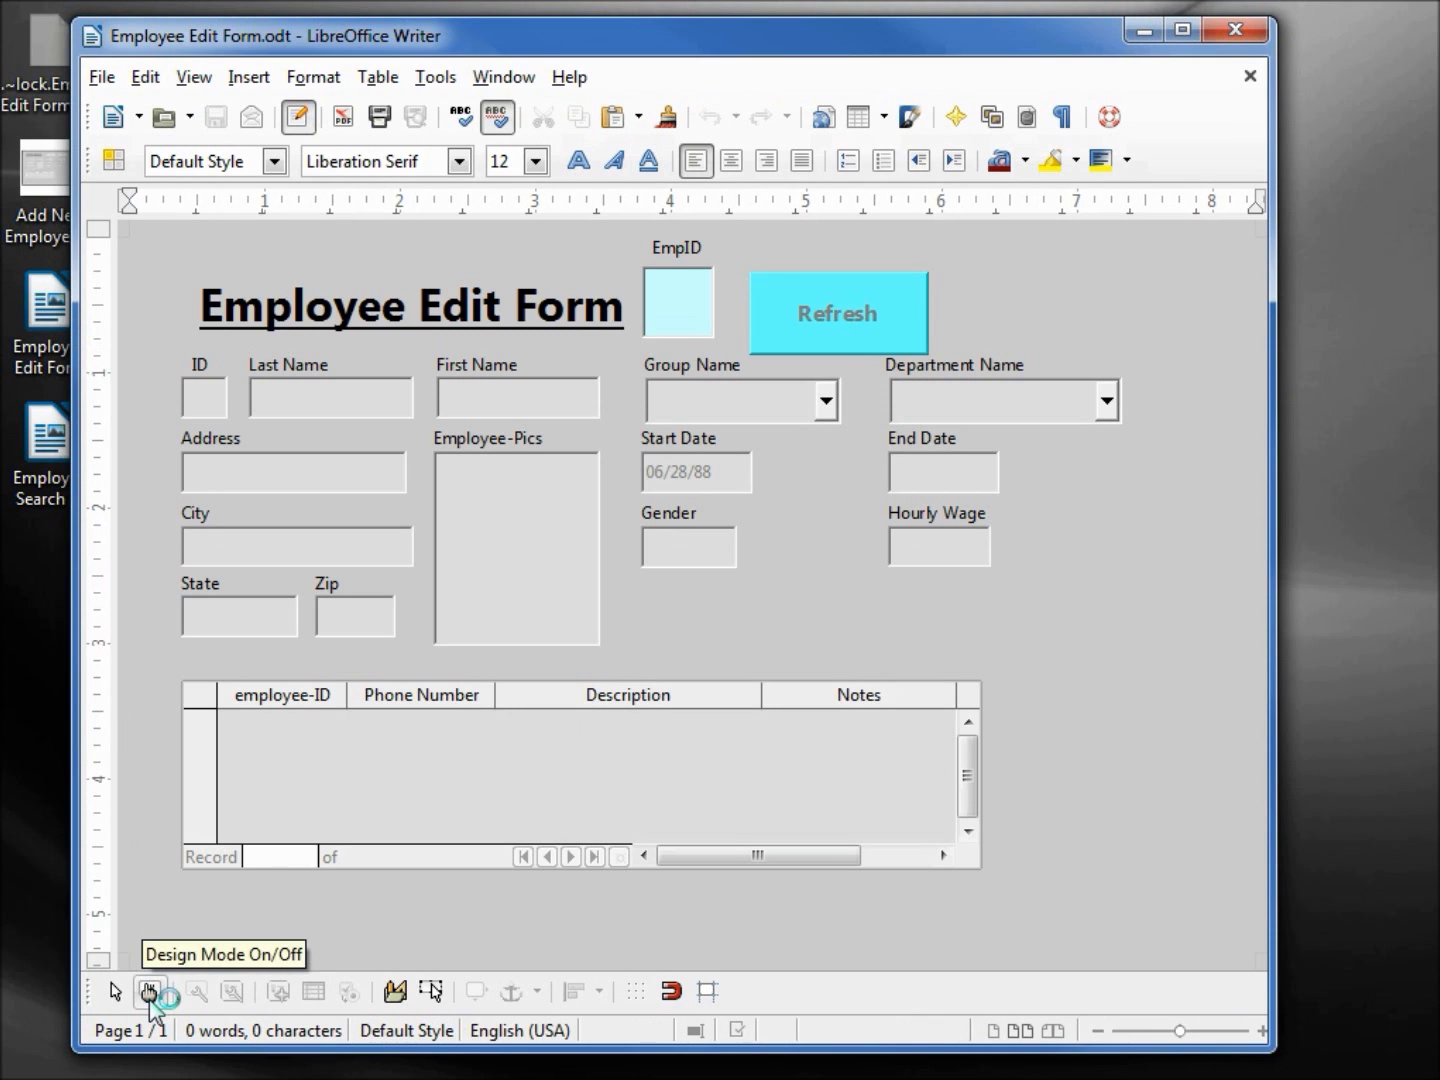
click(149, 994)
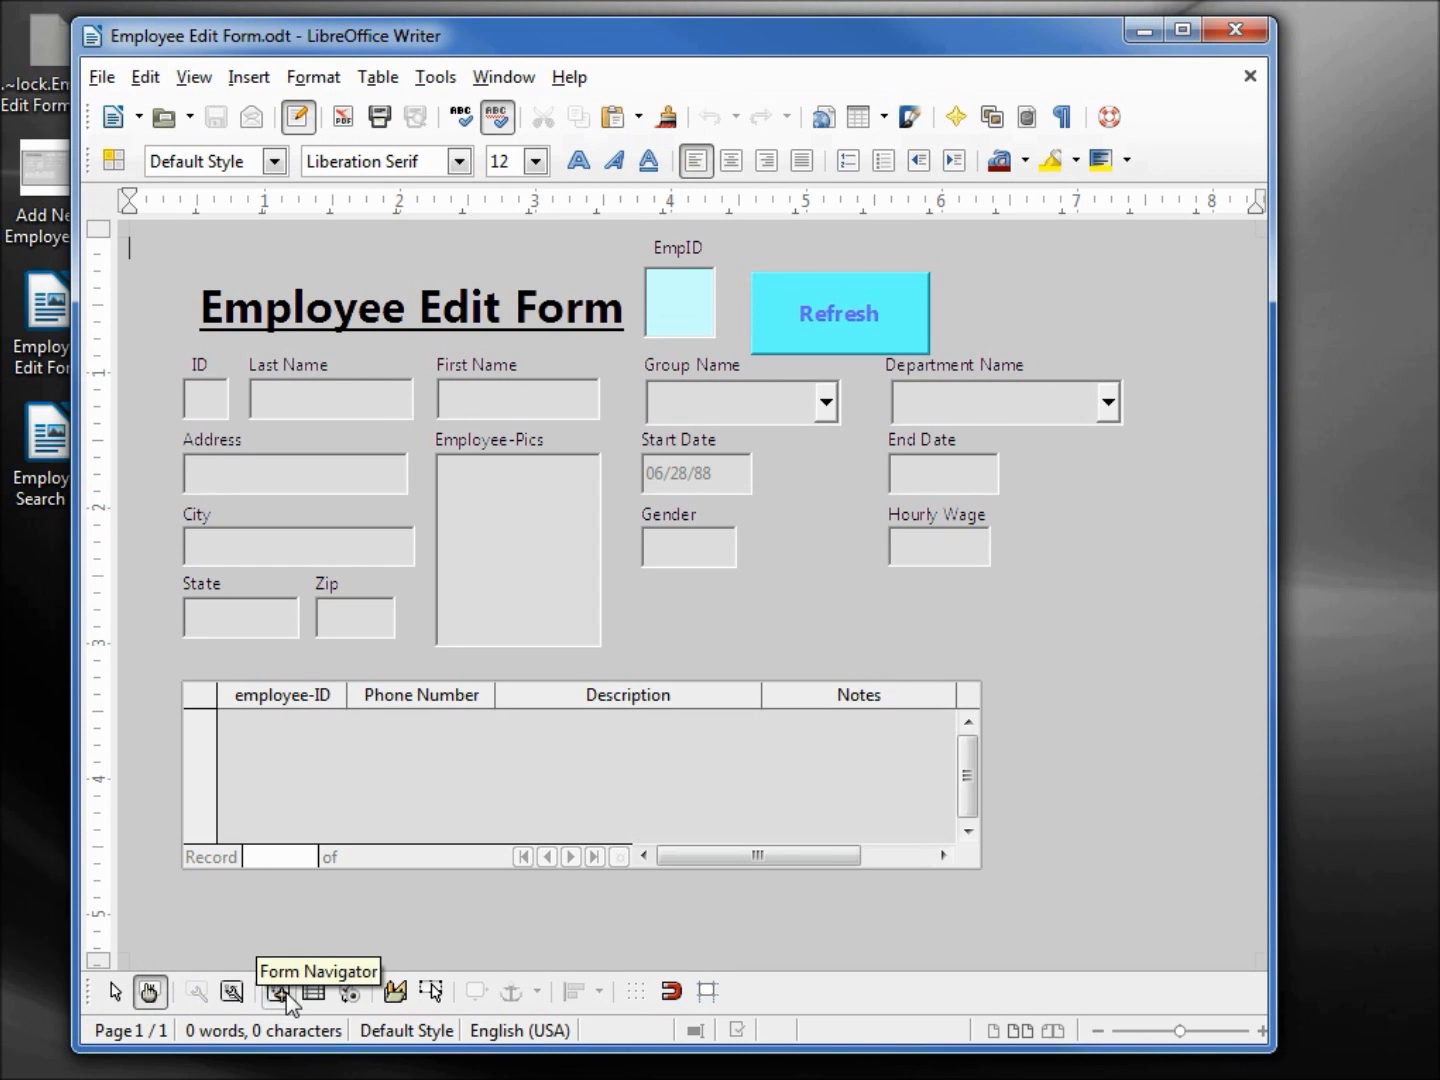
click(283, 994)
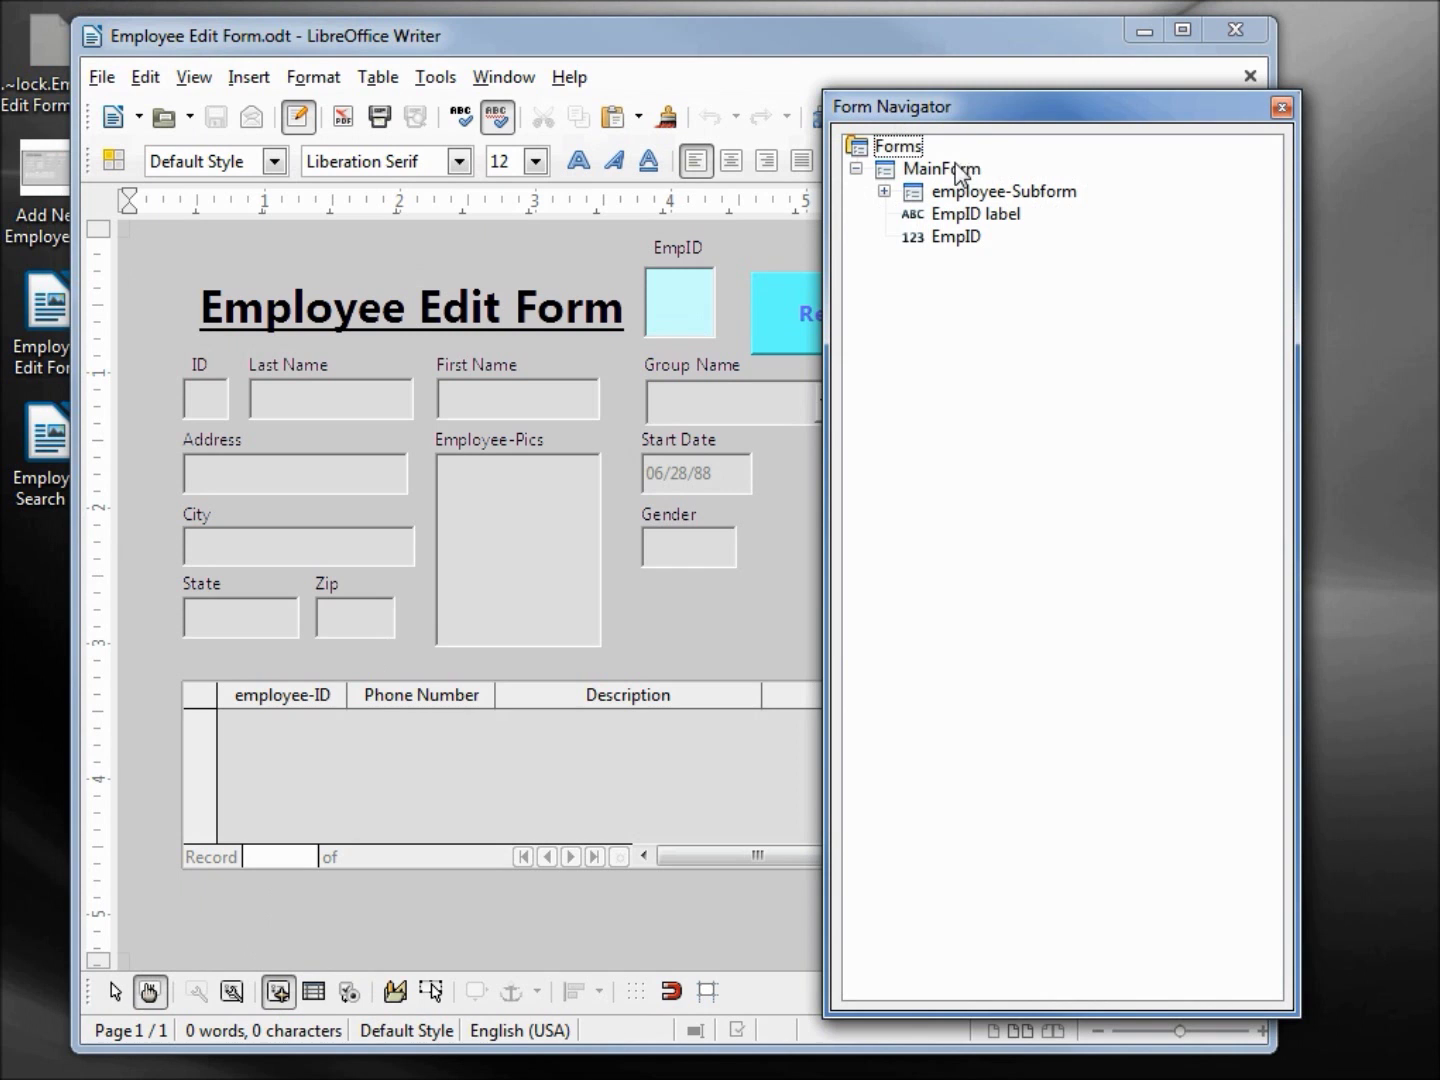
click(959, 172)
right_click(959, 176)
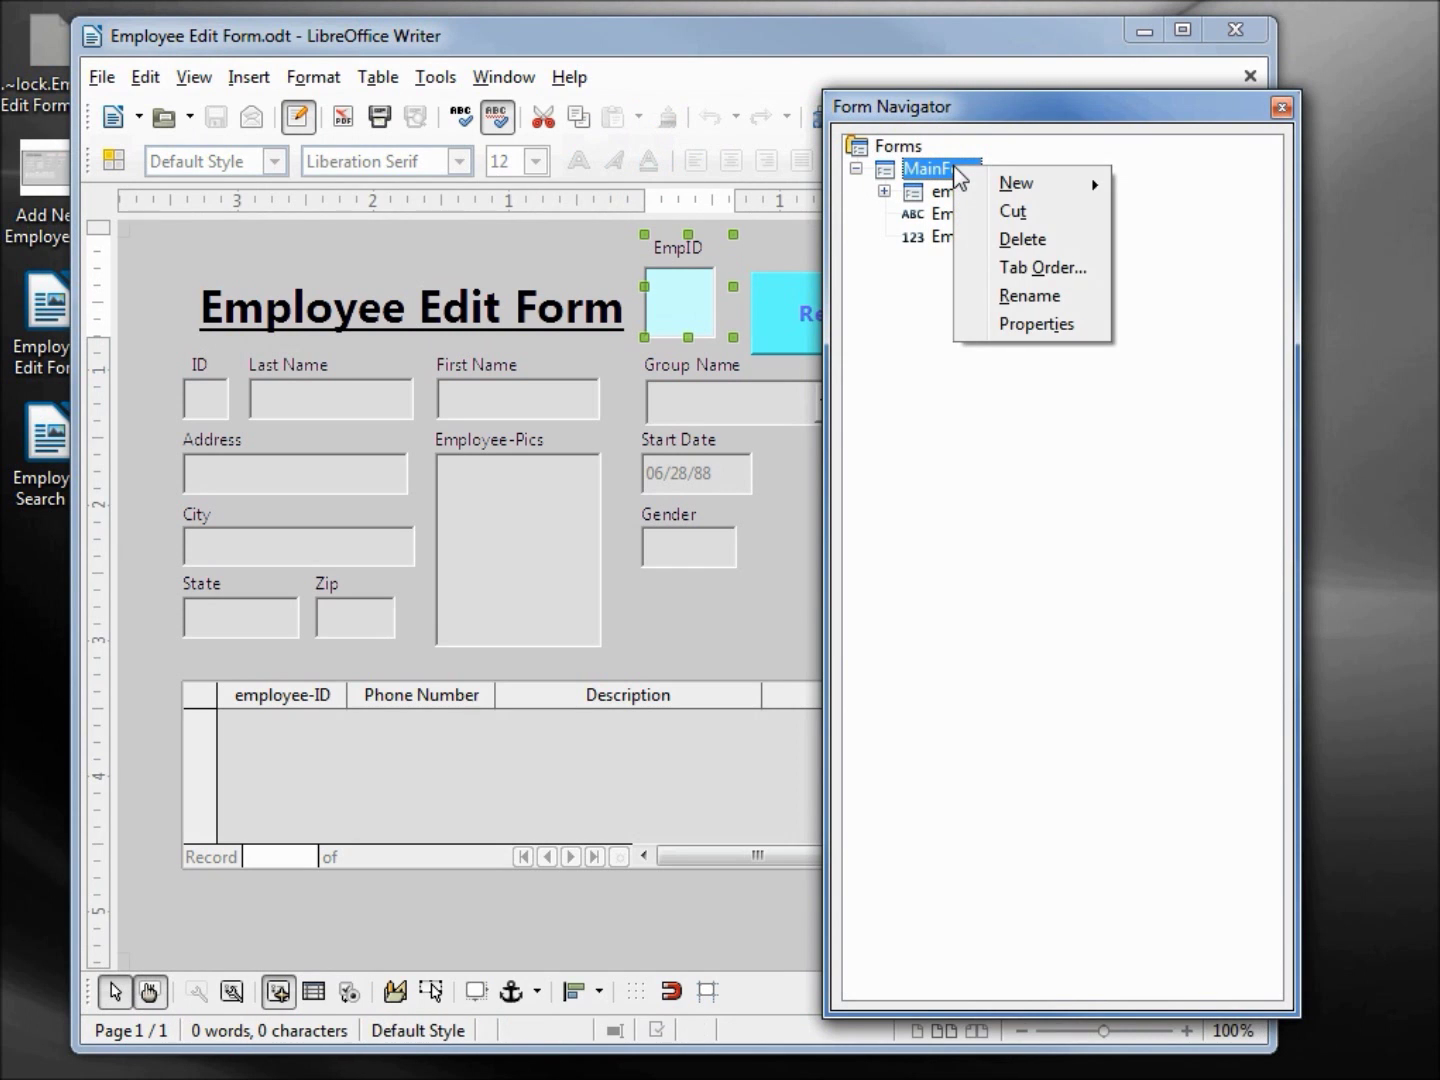
click(1021, 325)
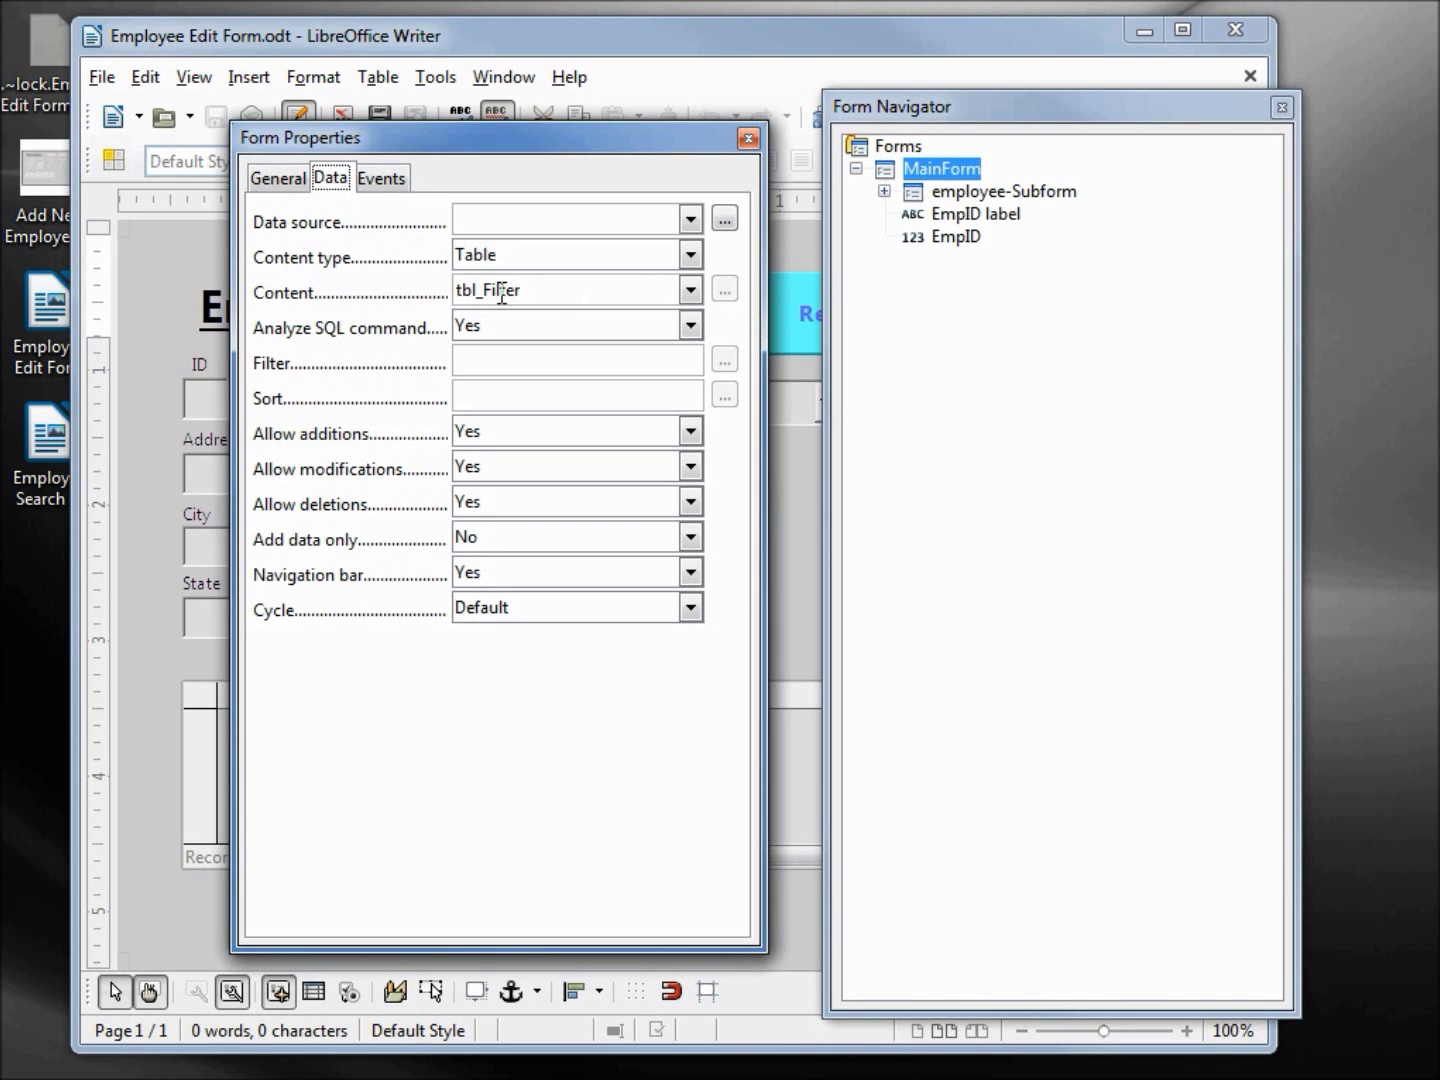
Set MainForm's data source to odb61-Standalone Forms and its content to the table tbl_Filter
click(690, 222)
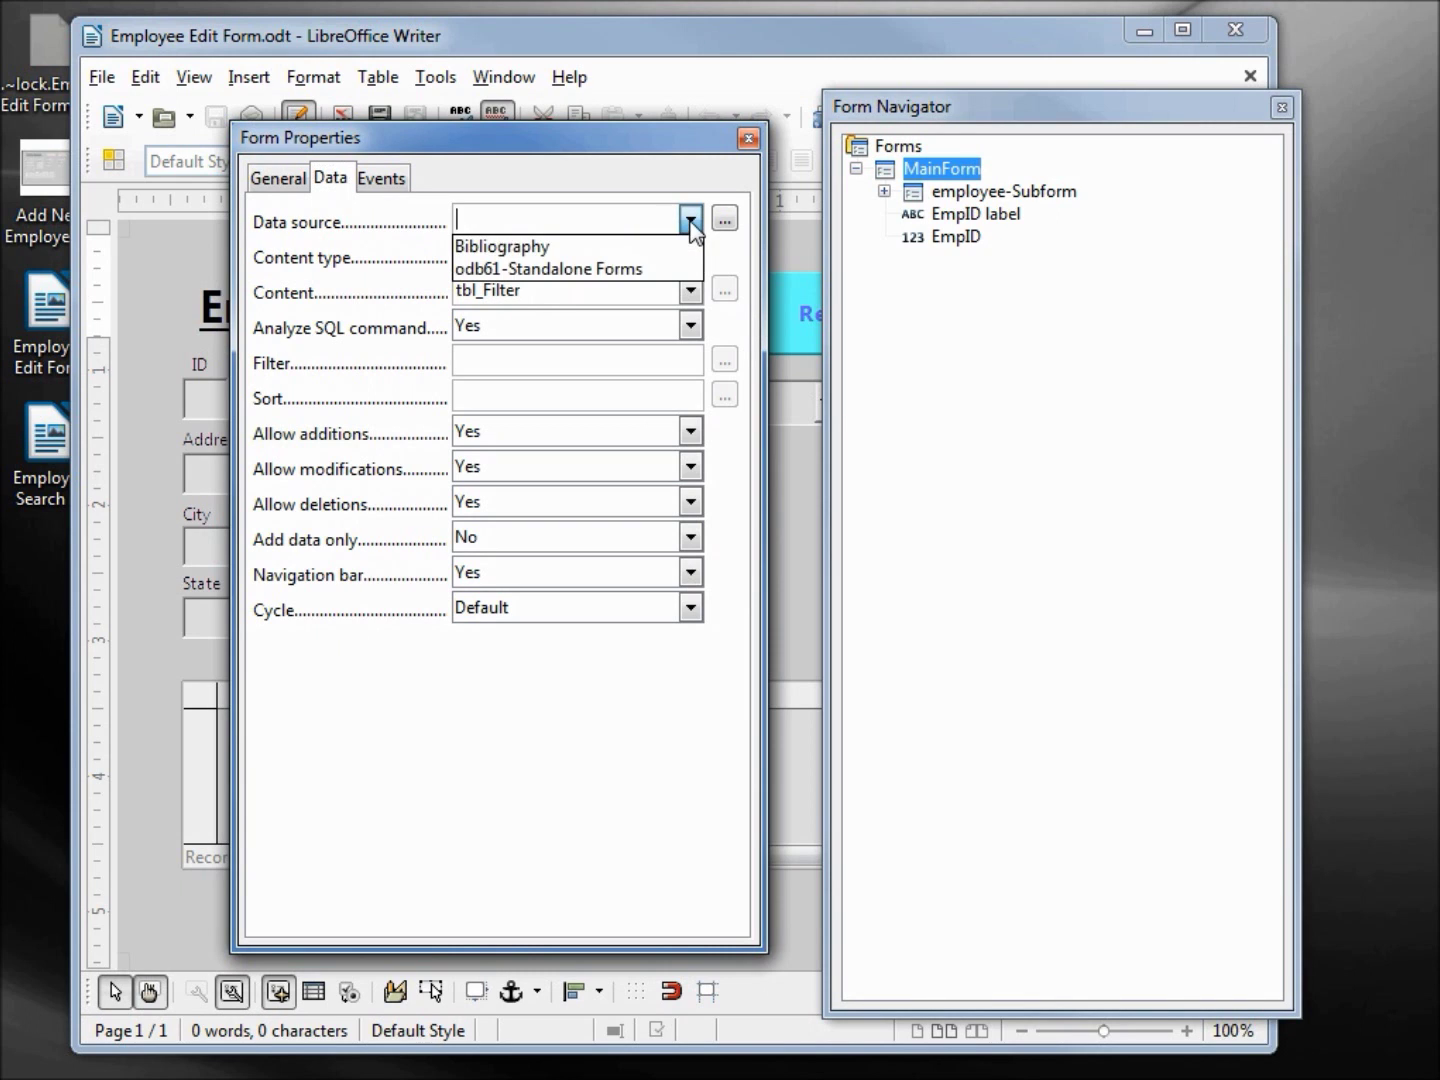
click(638, 275)
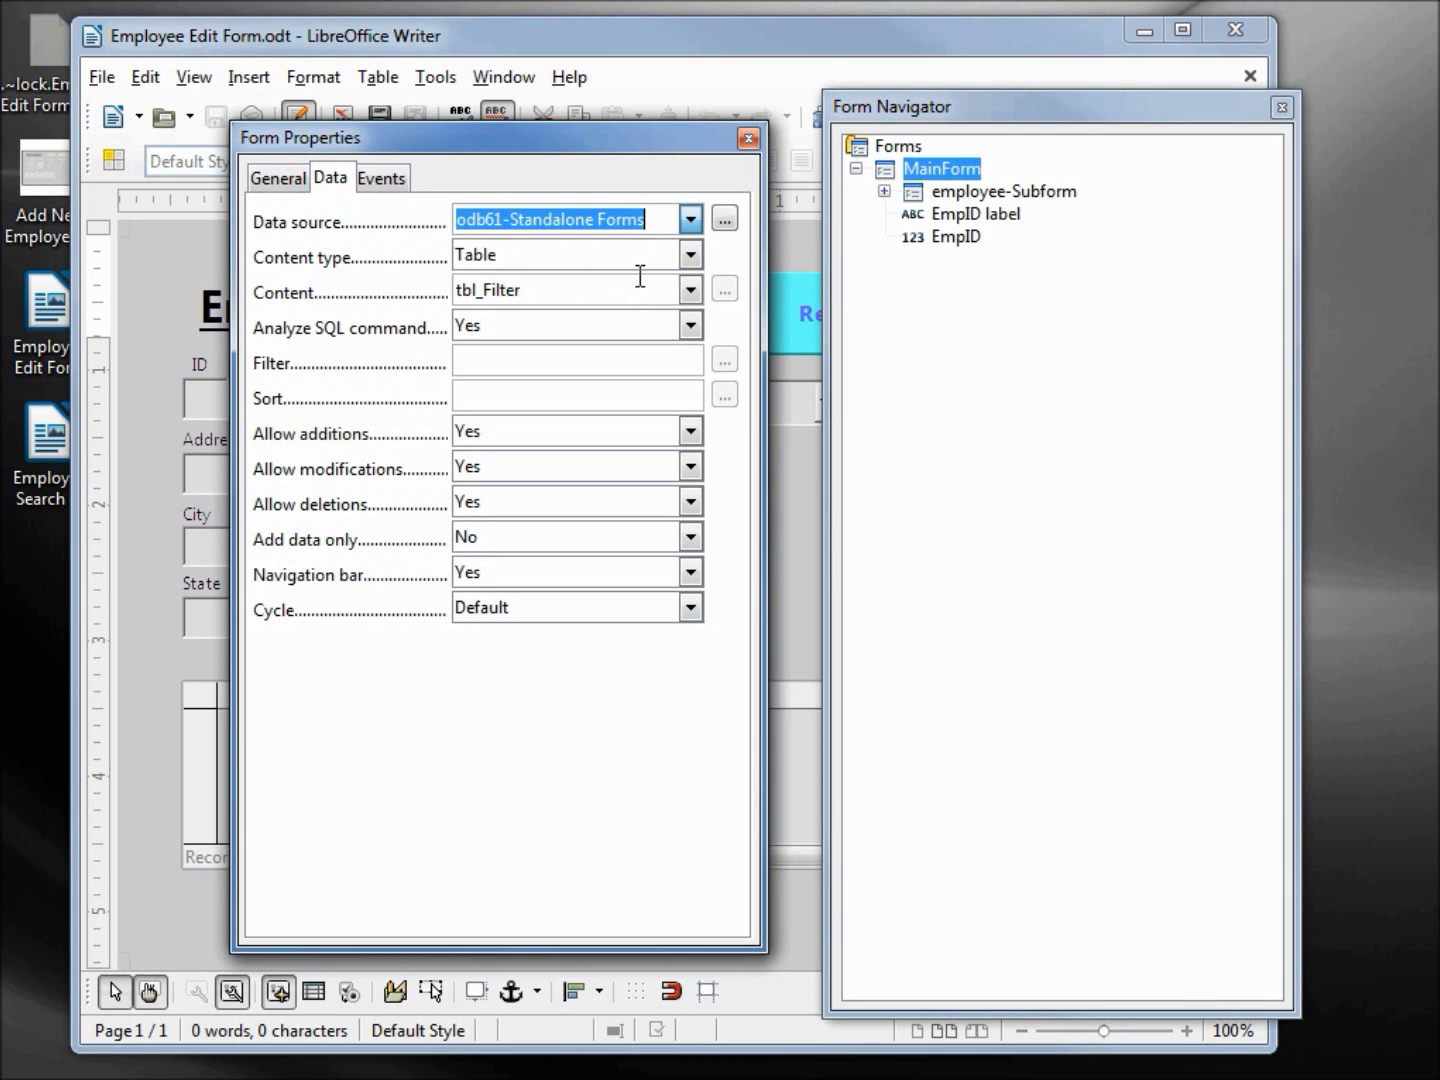
click(690, 291)
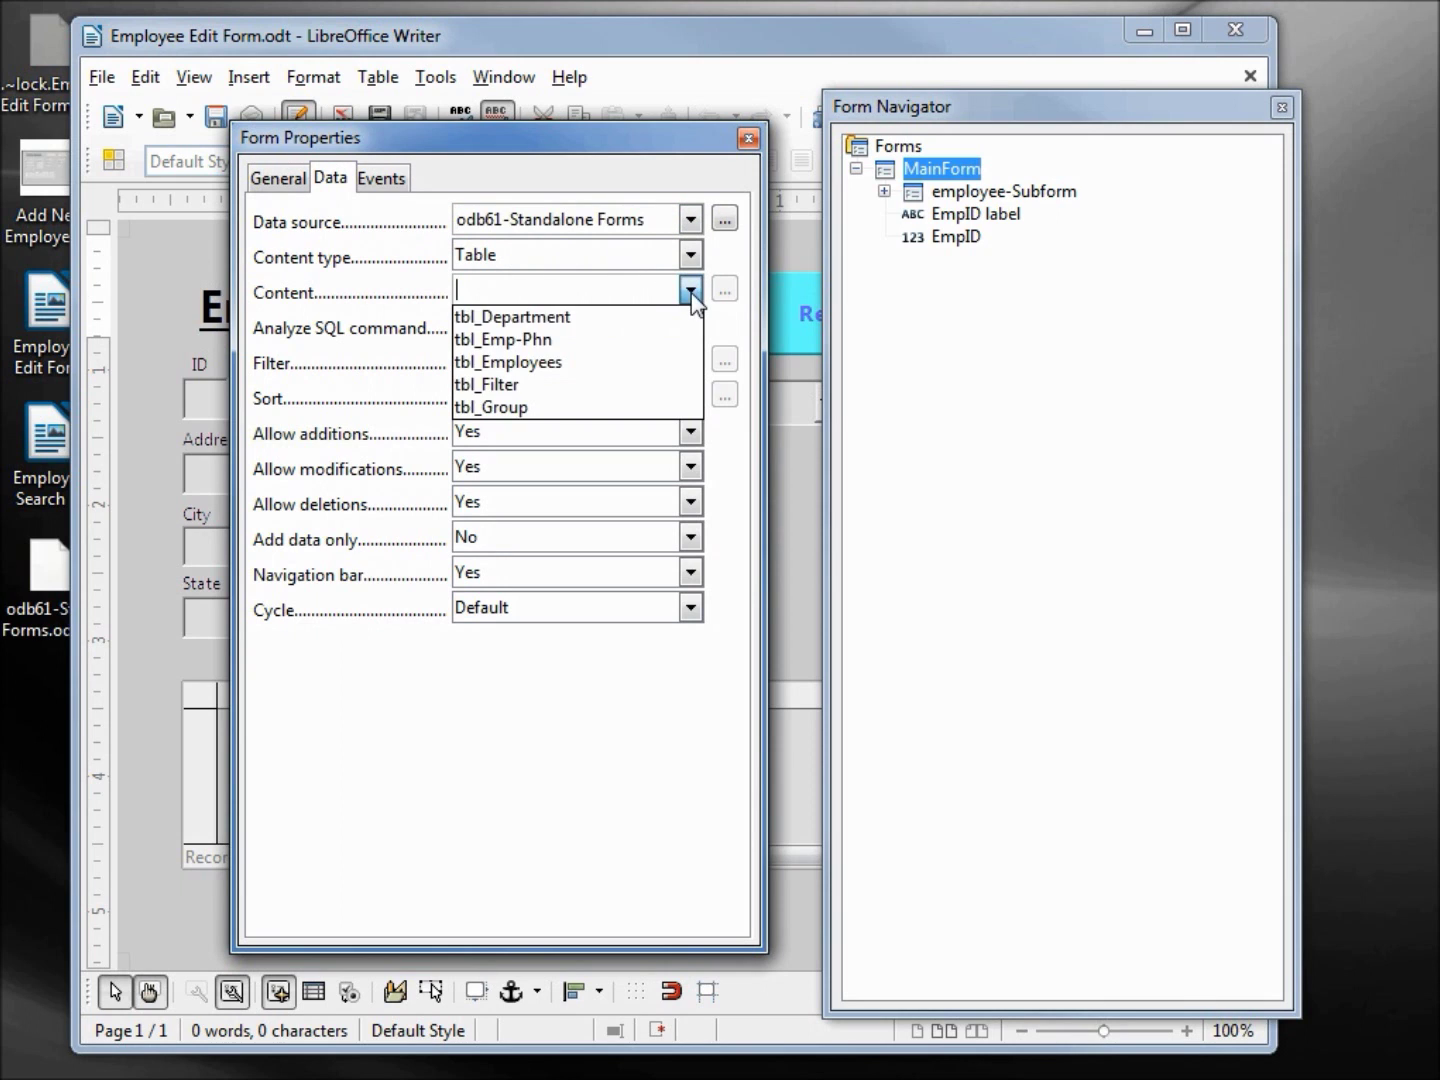
click(549, 386)
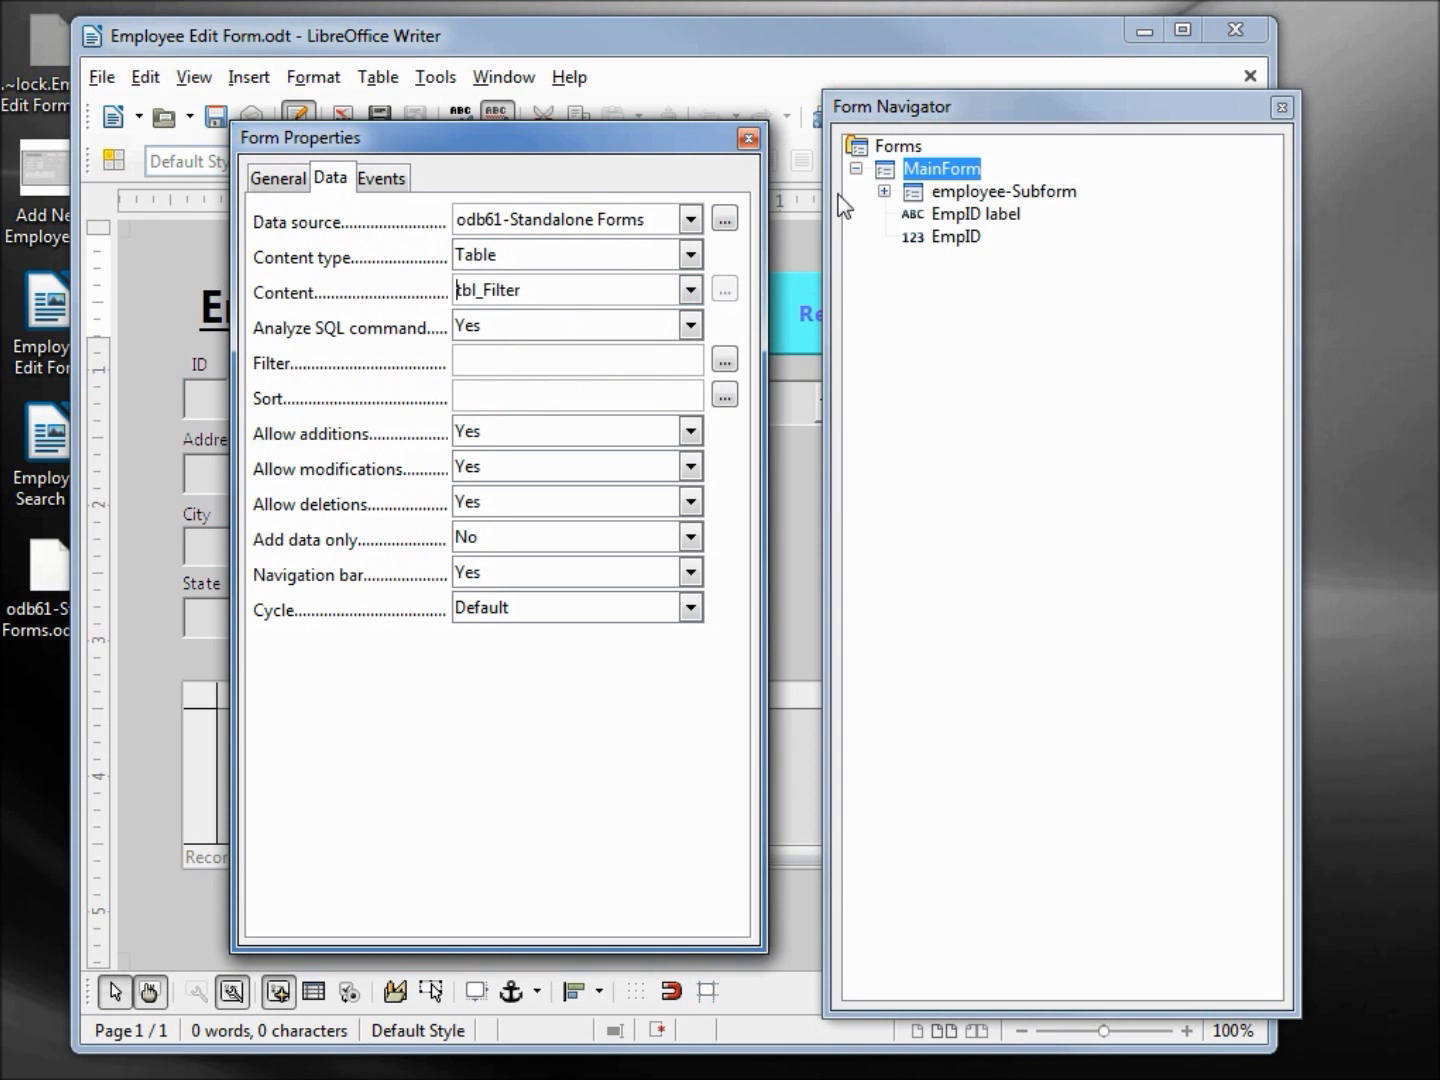
Connect employee-Subform to the odb61-Standalone Forms data source with the table tbl_Employees as its content
click(884, 191)
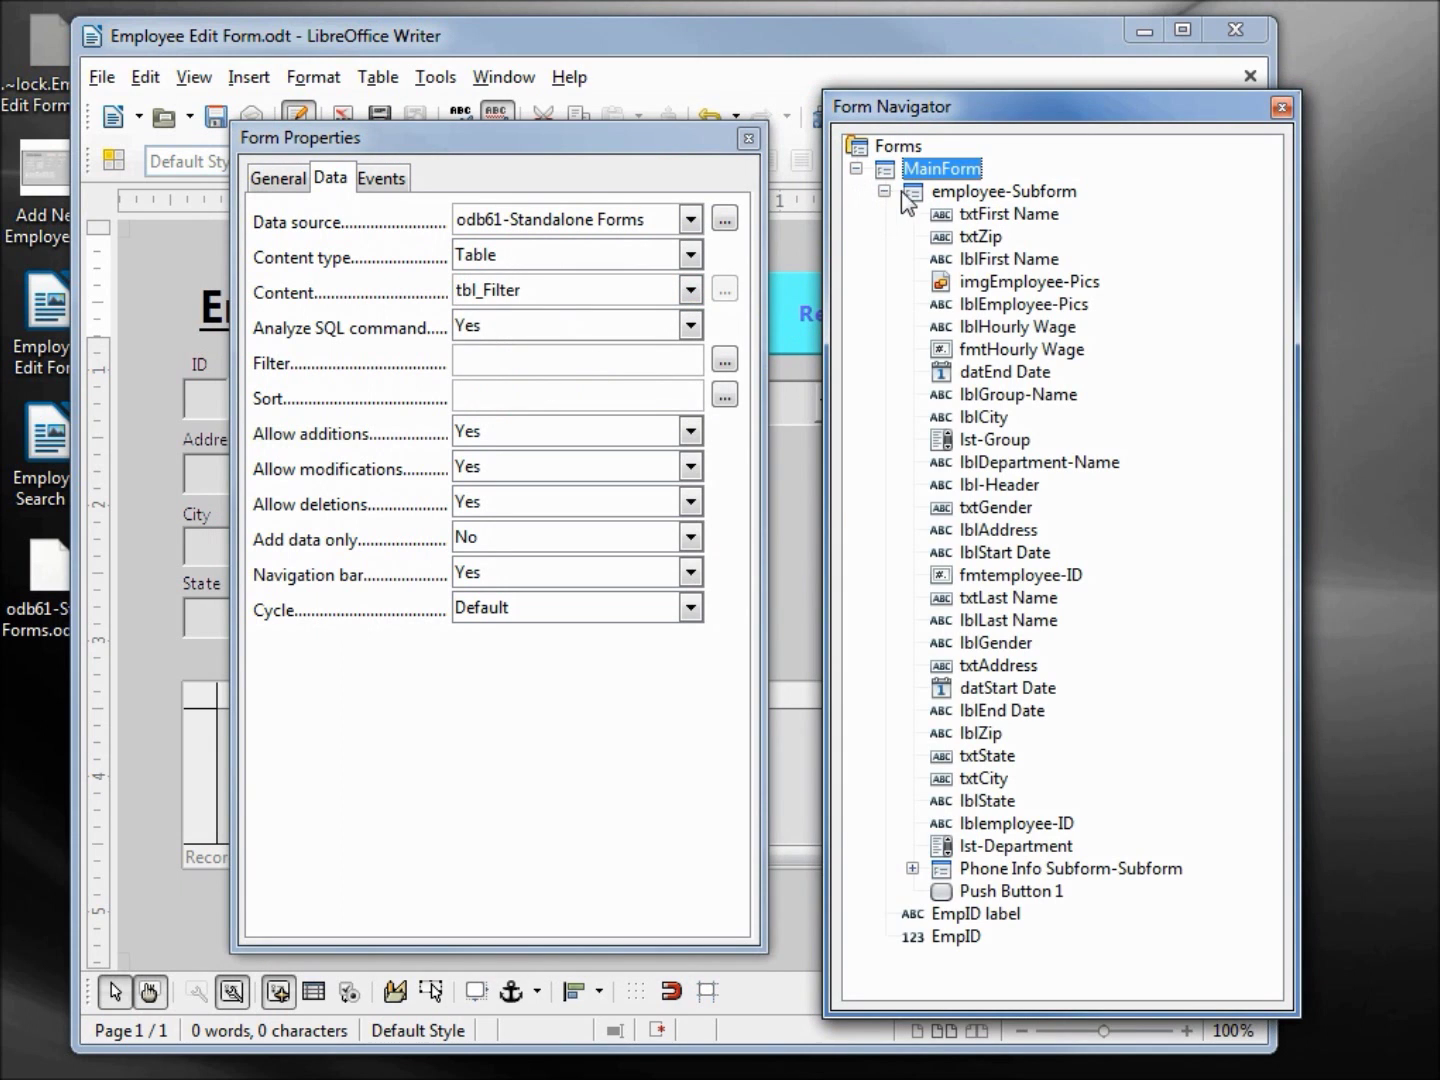
click(994, 194)
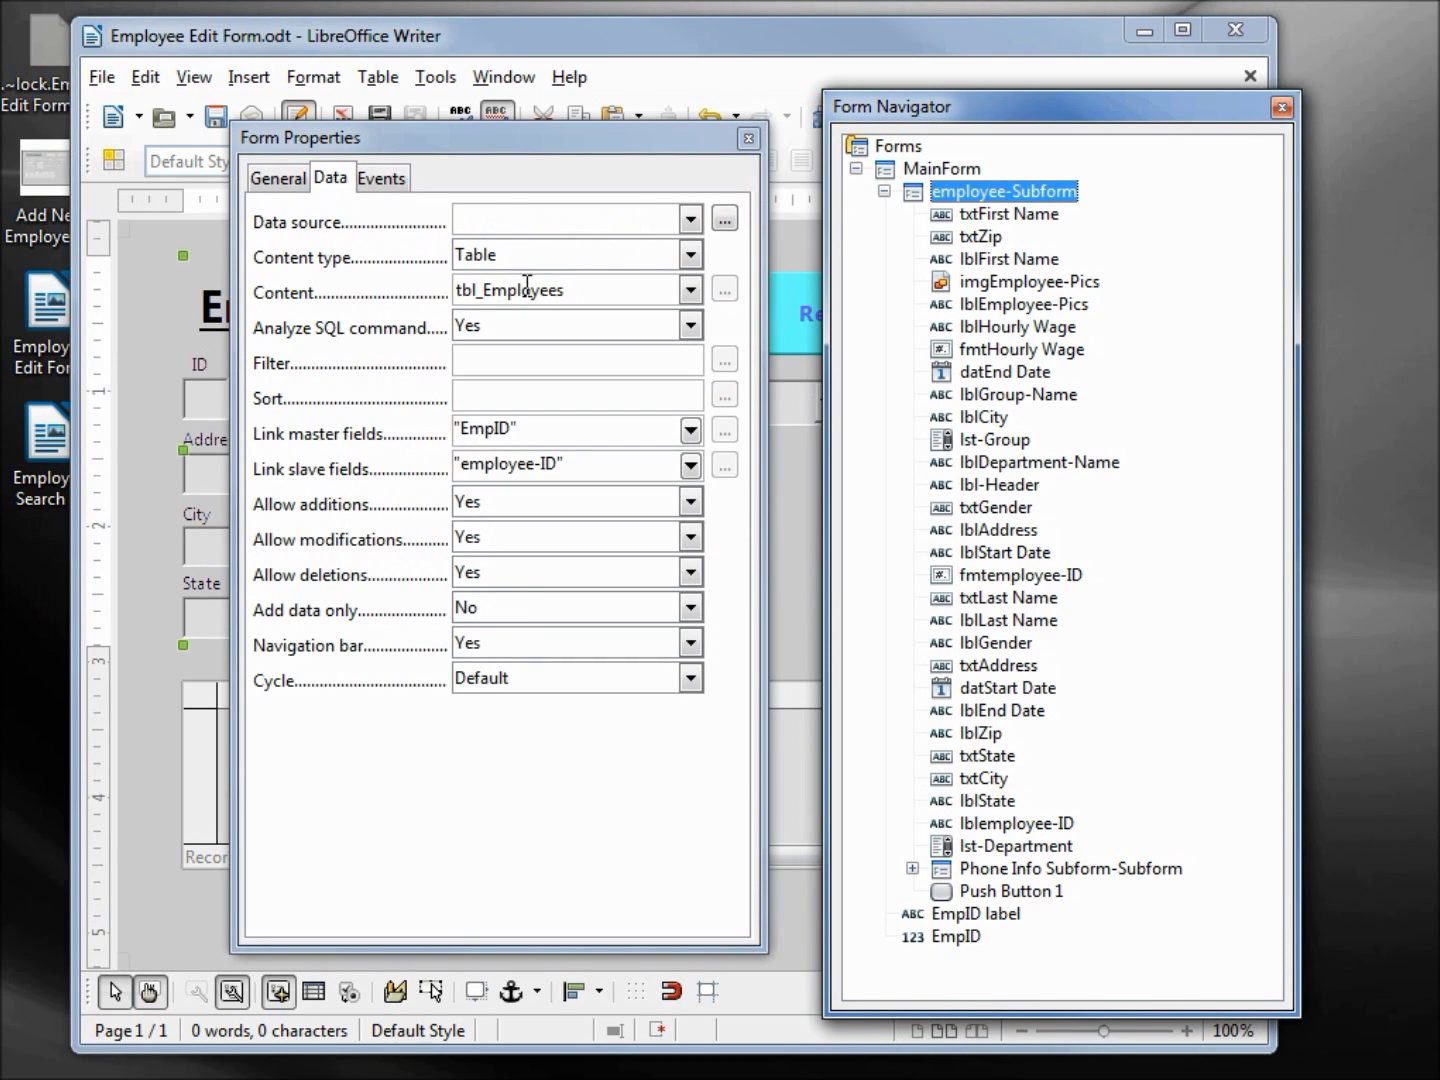
click(689, 221)
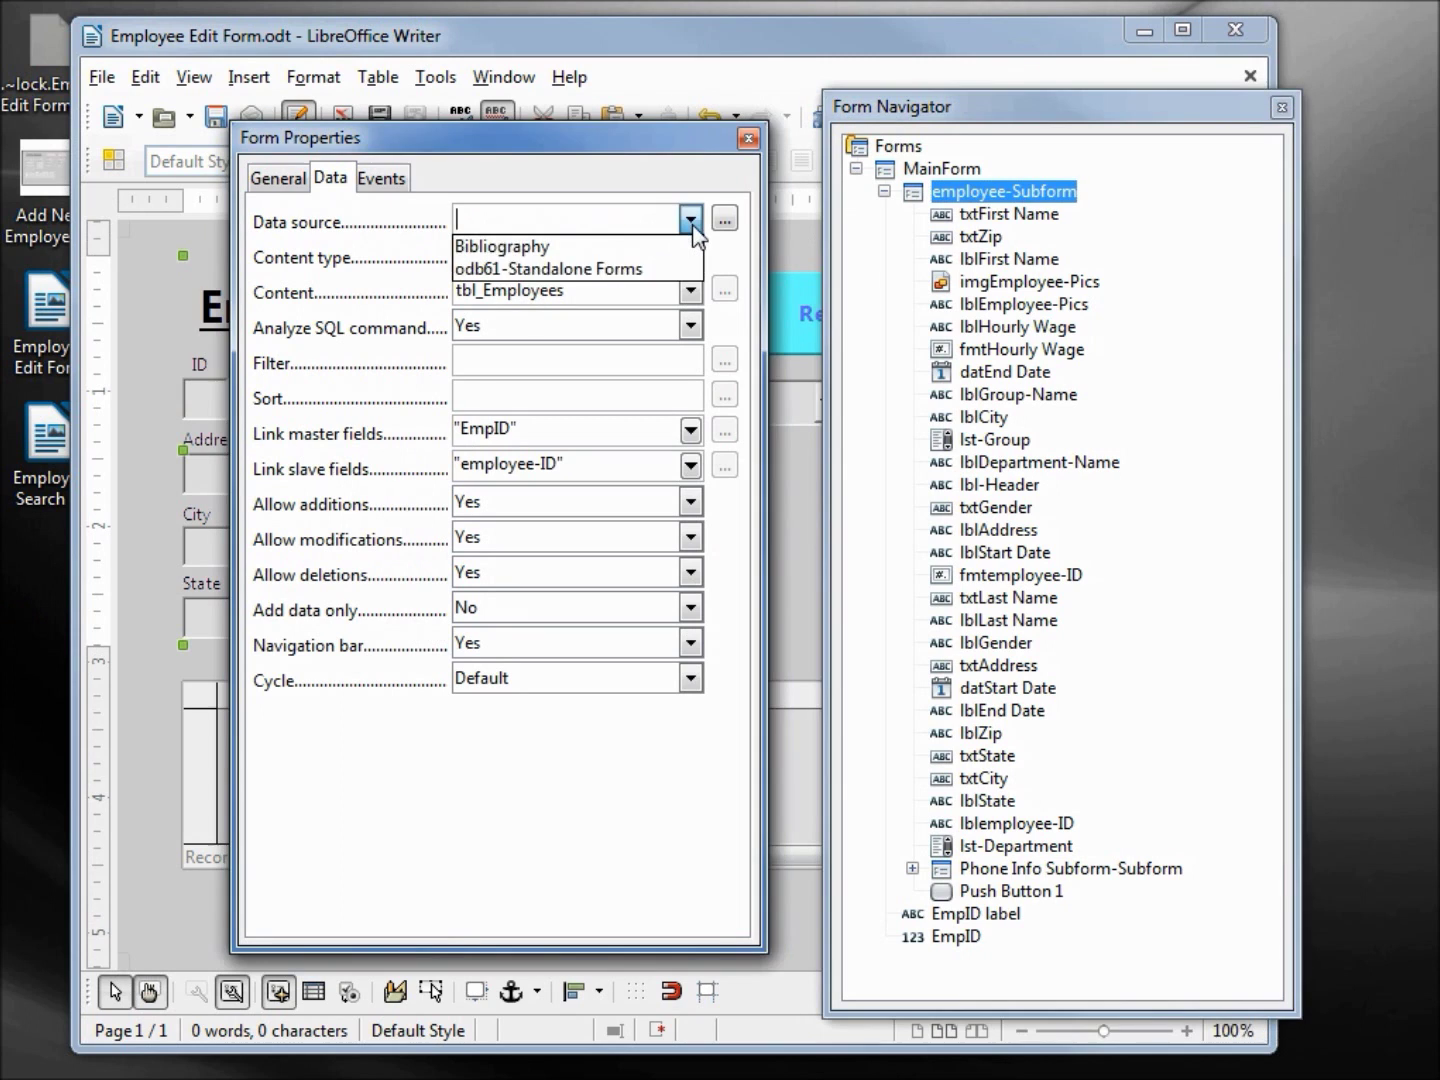
click(631, 268)
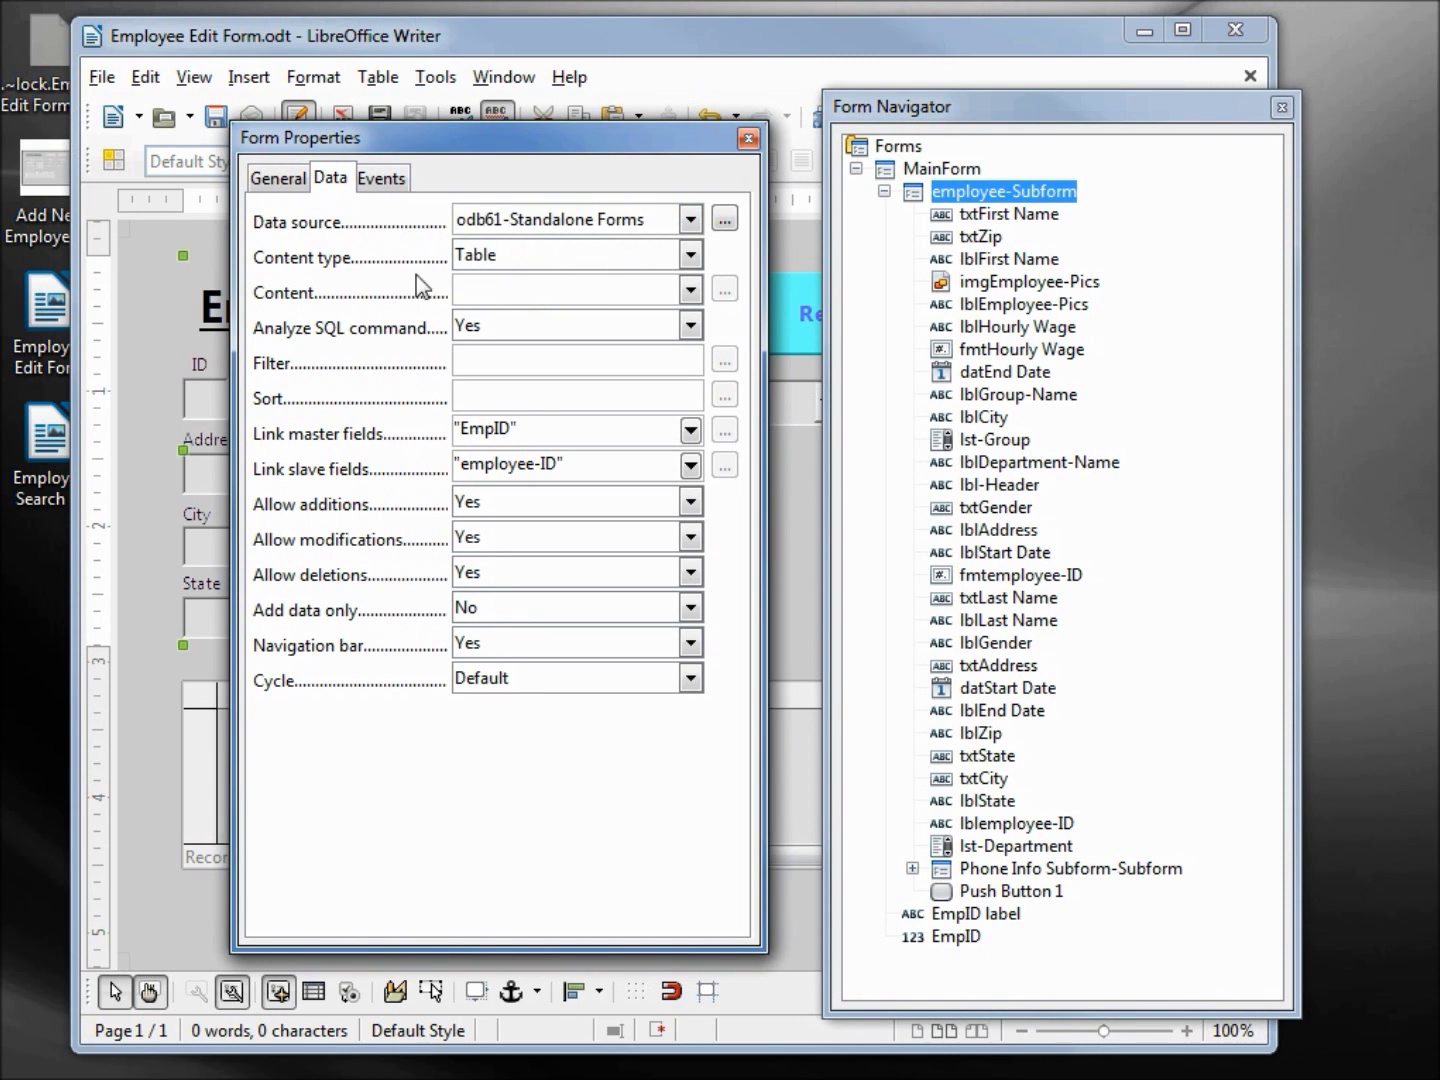
click(690, 292)
click(598, 362)
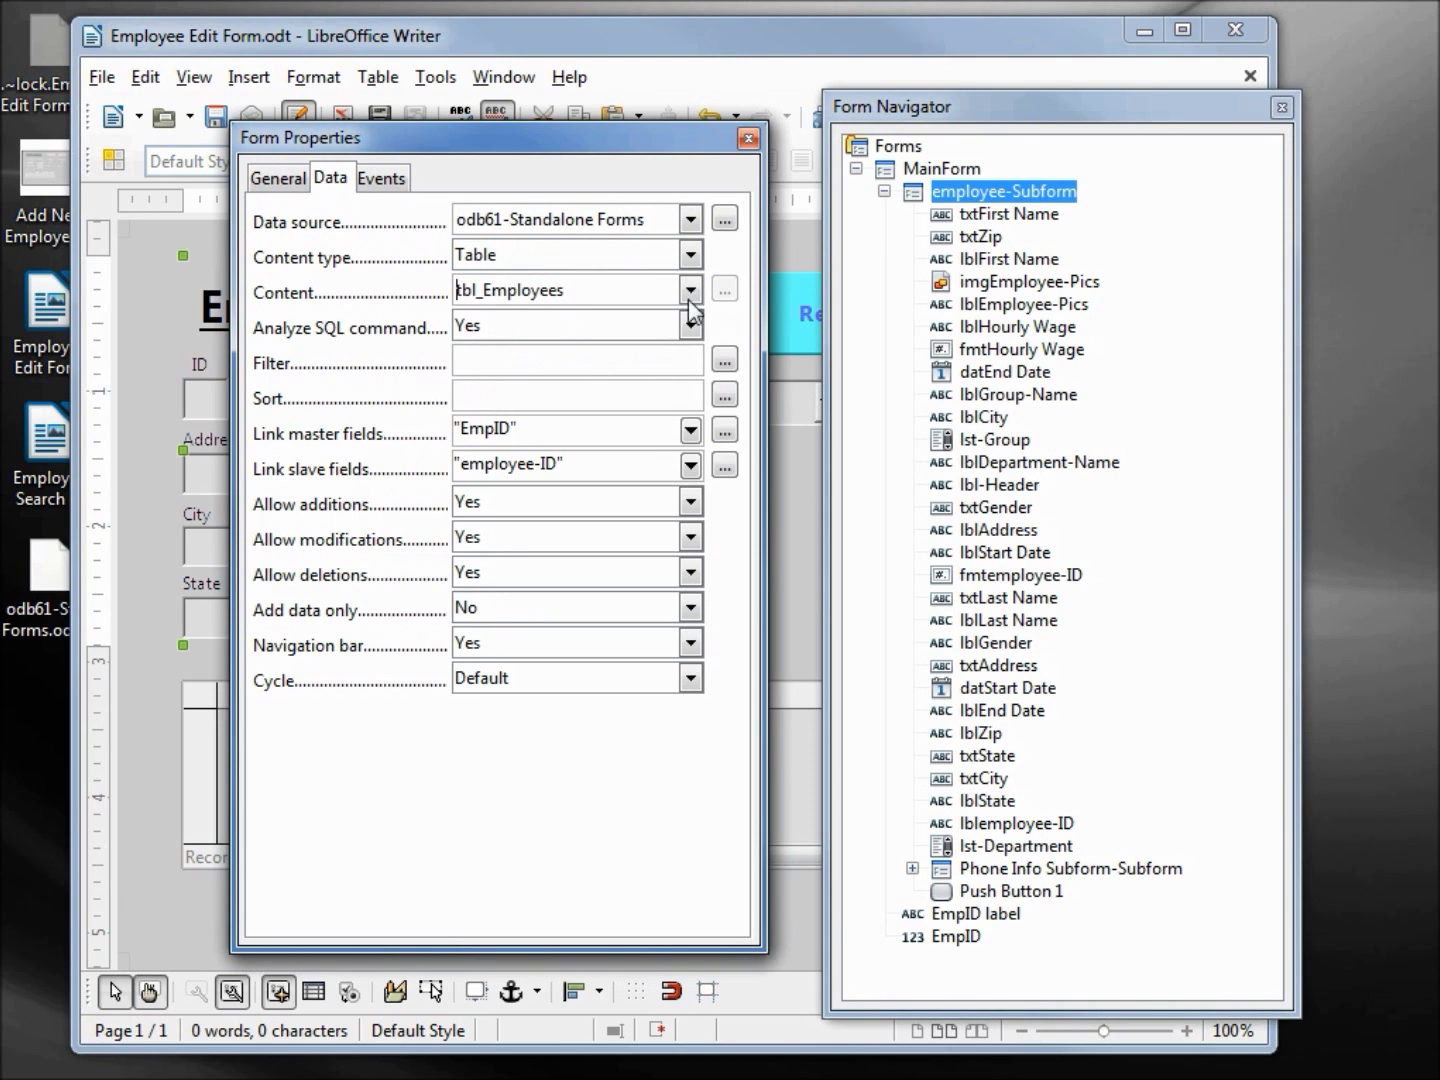
Connect Phone Info Subform-Subform to the odb61-Standalone Forms data source with the table tbl_Emp-Phn as its content
click(1082, 868)
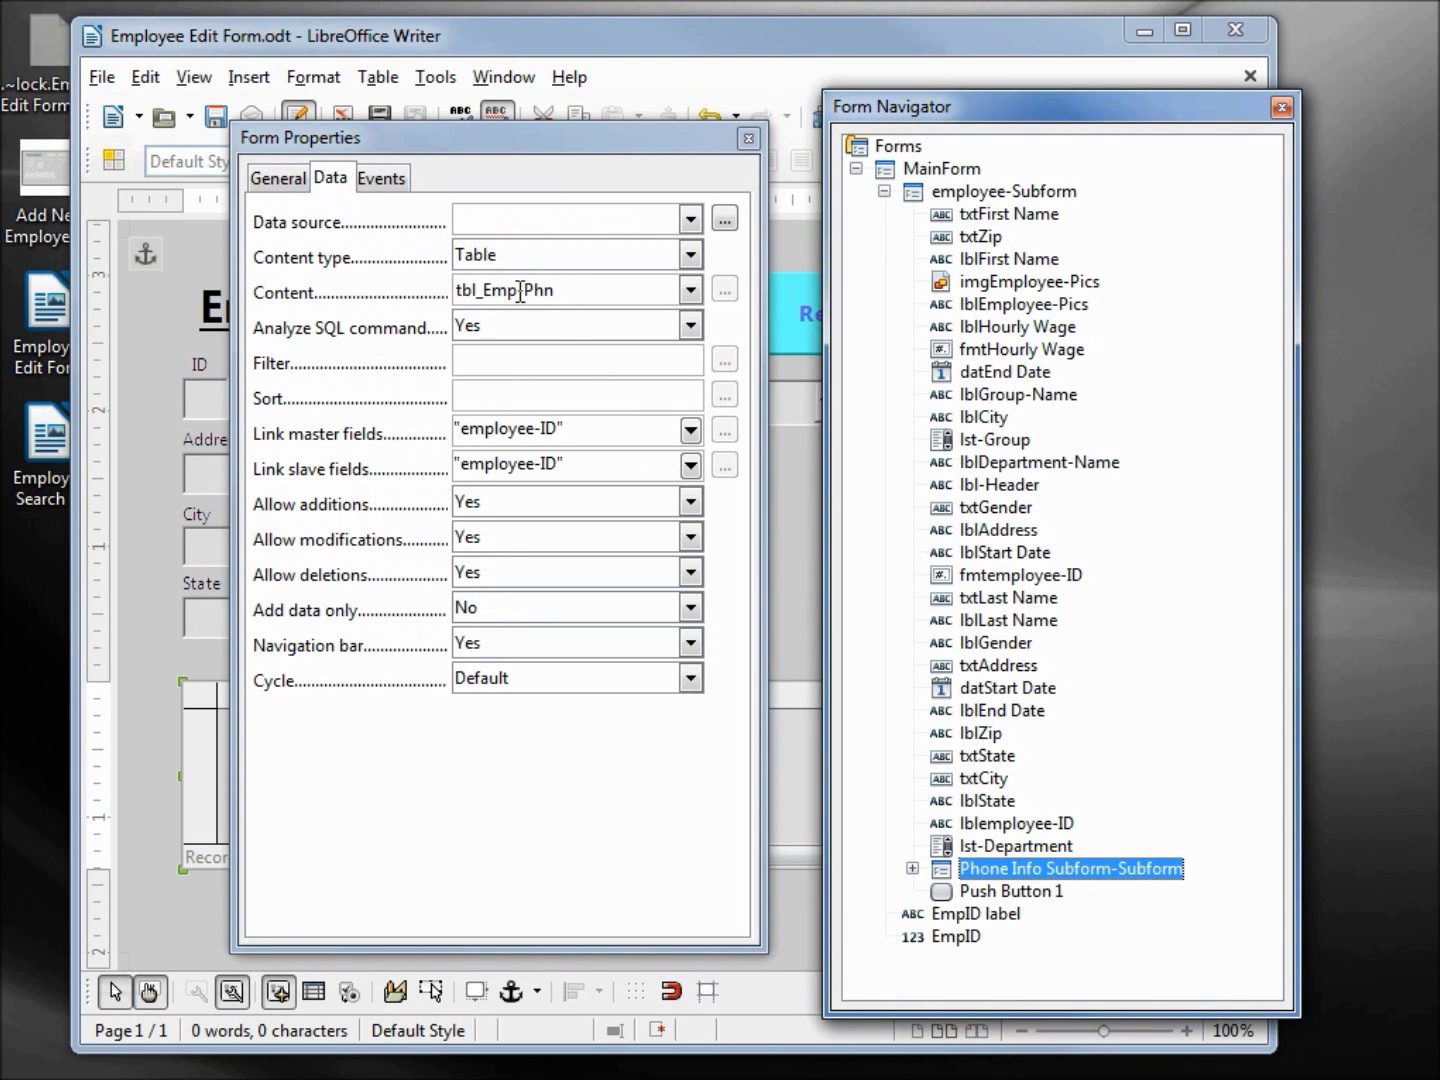
click(690, 219)
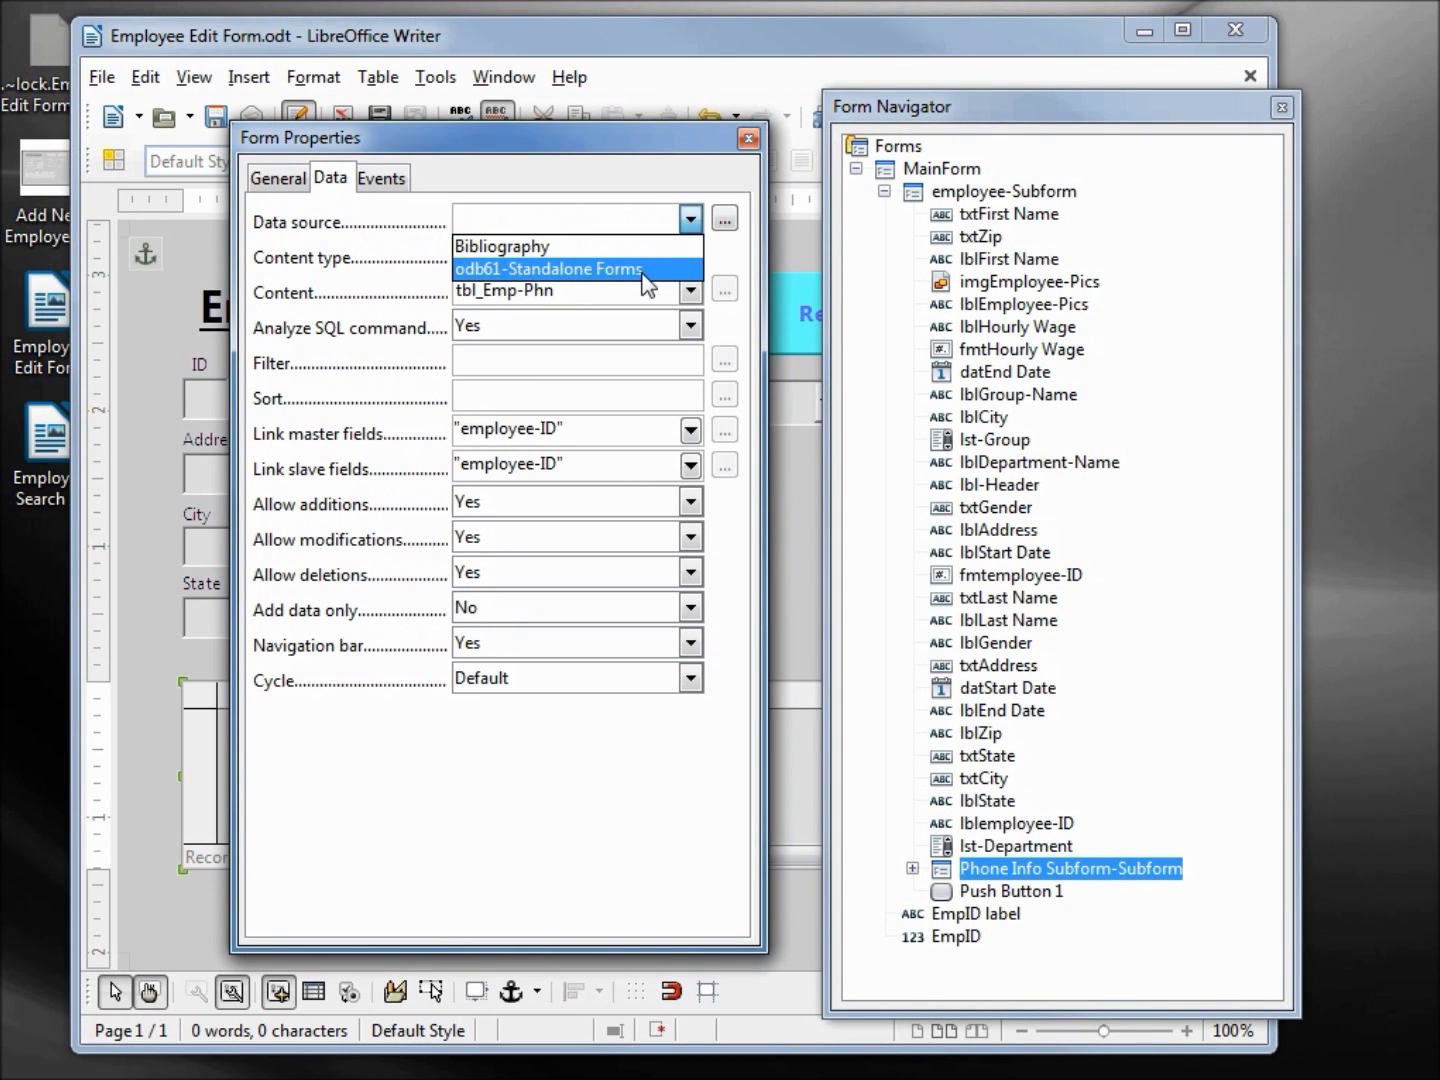
click(644, 273)
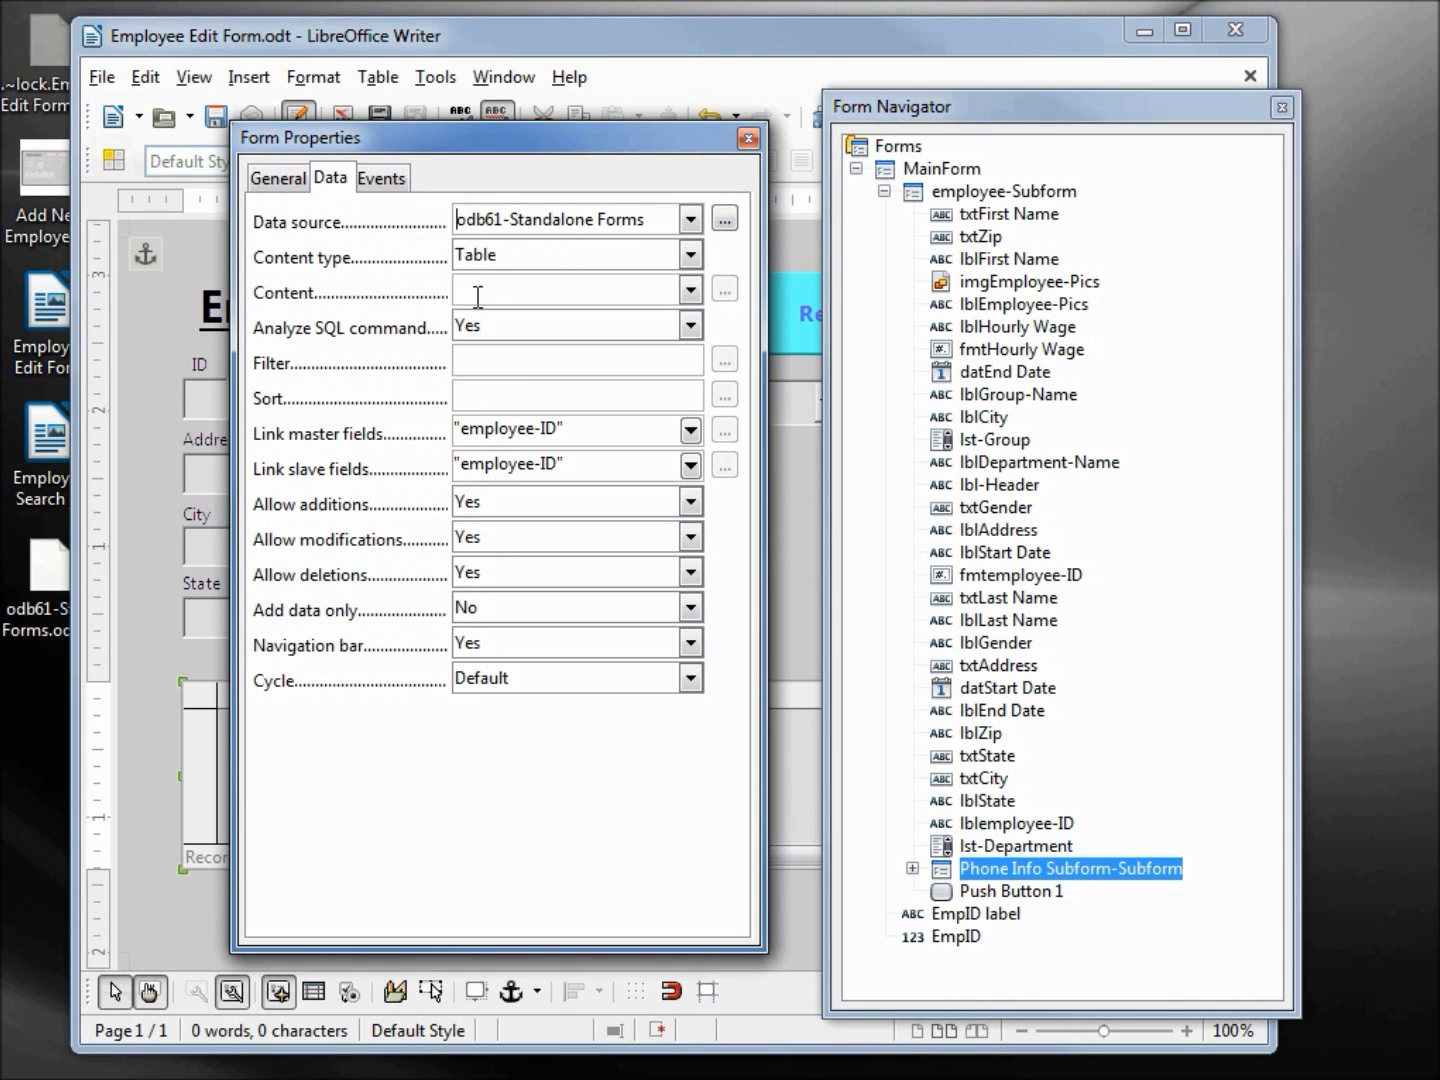
click(690, 289)
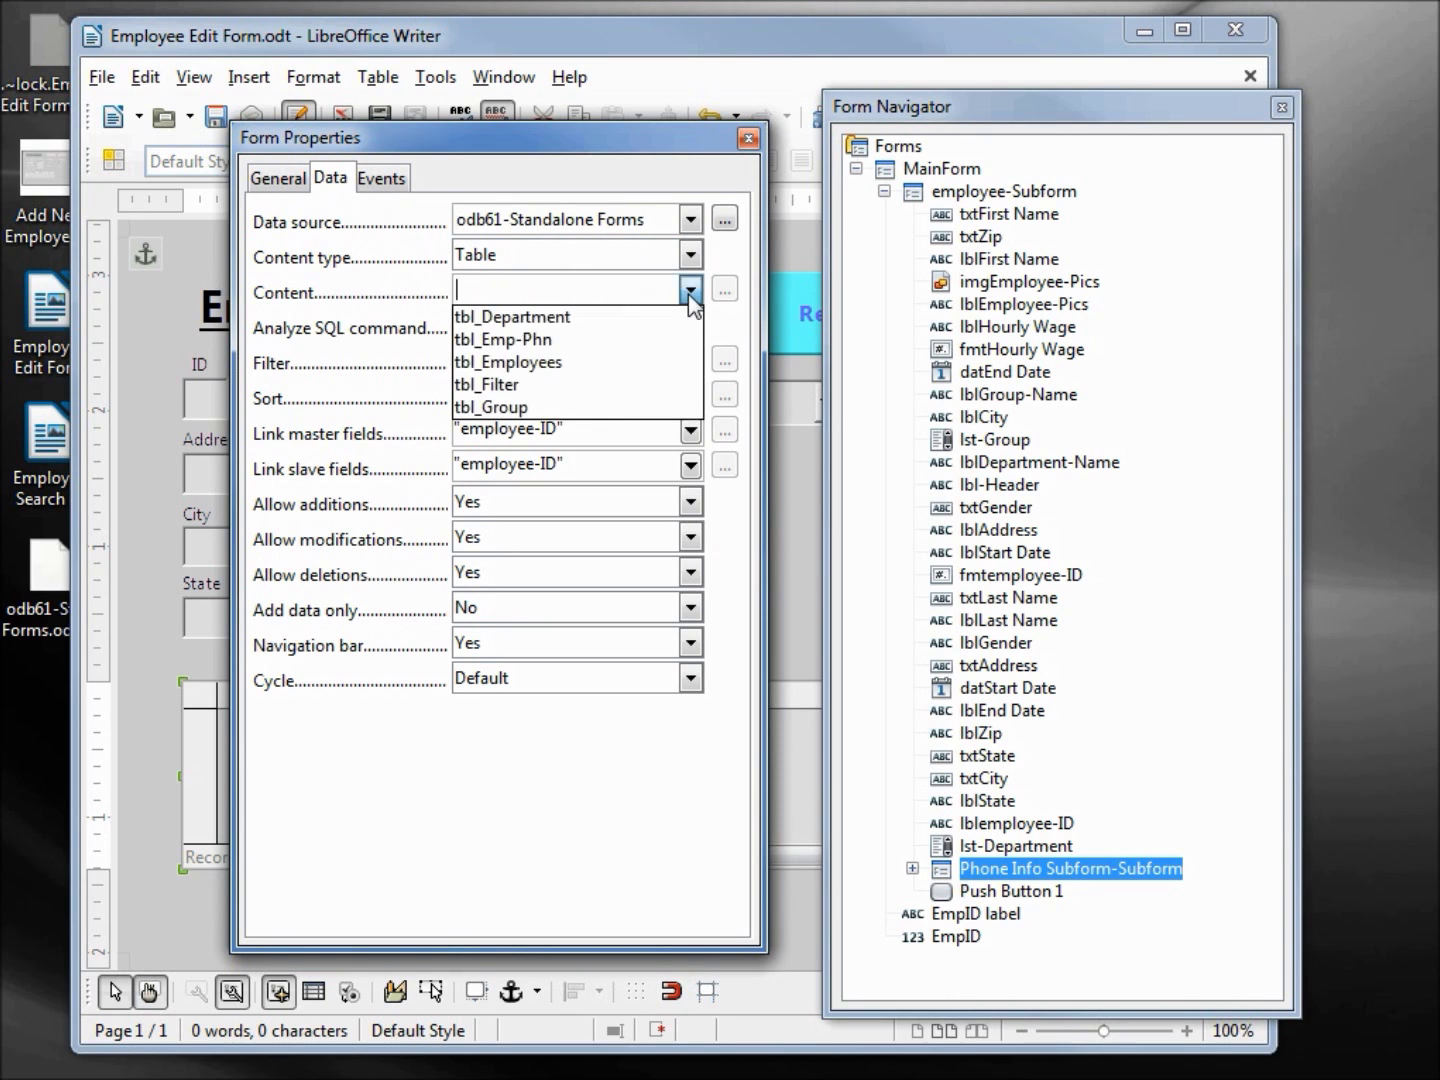
click(561, 341)
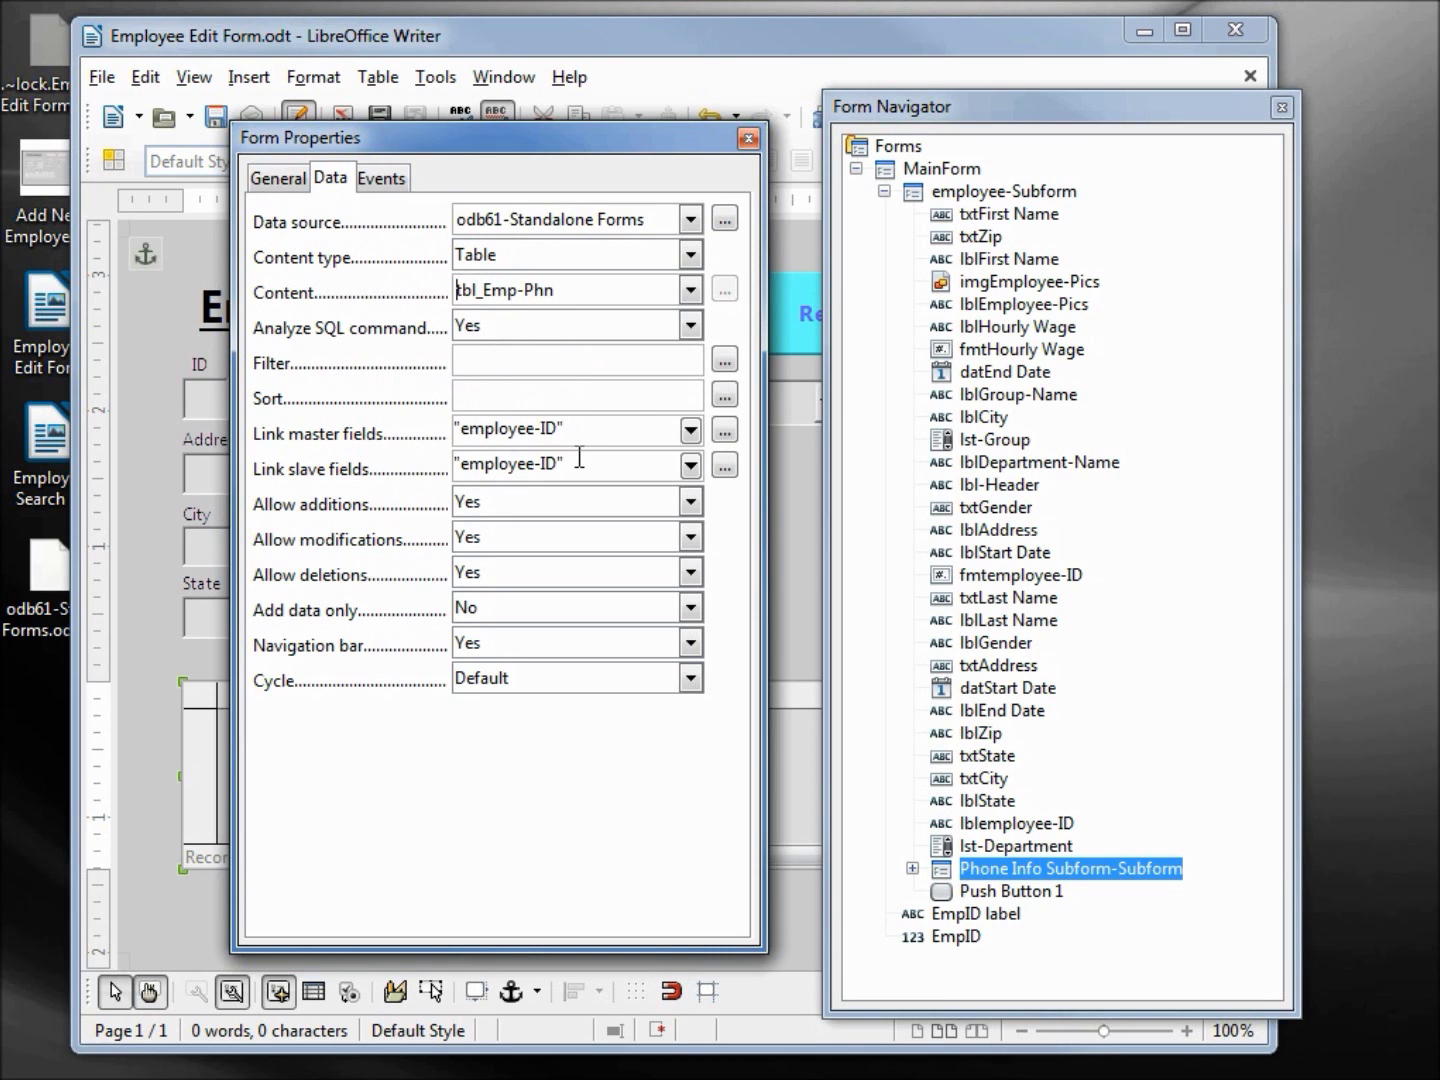
Save Employee Edit Form.odt with its new data connections and leave design mode
click(751, 140)
click(1282, 107)
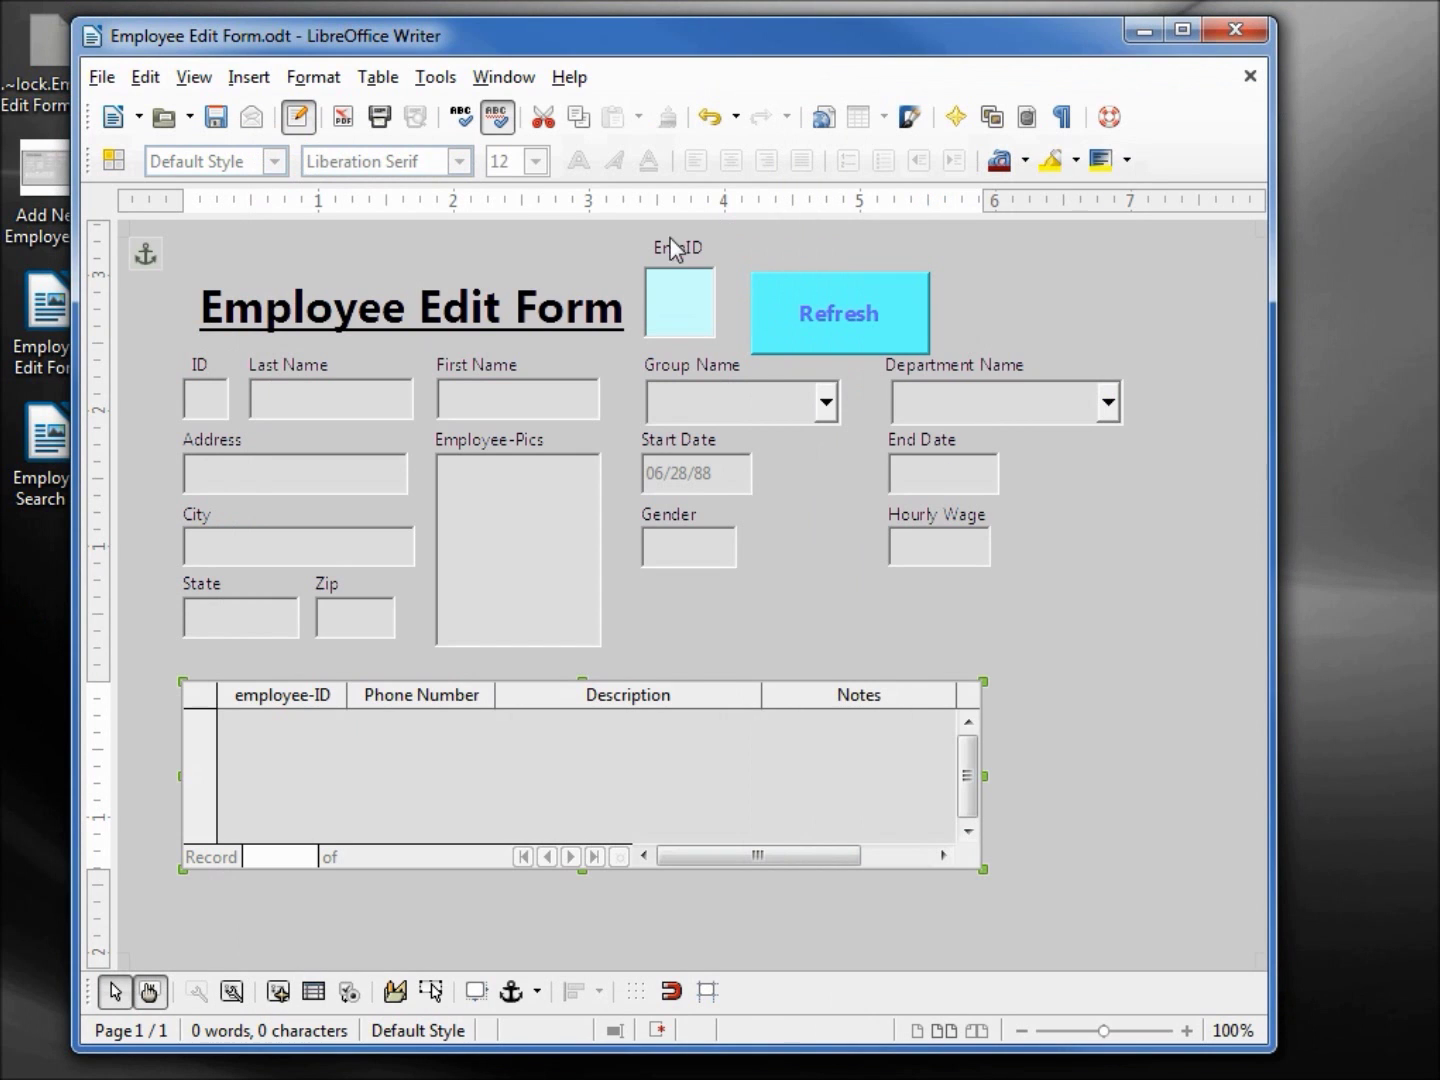
click(216, 122)
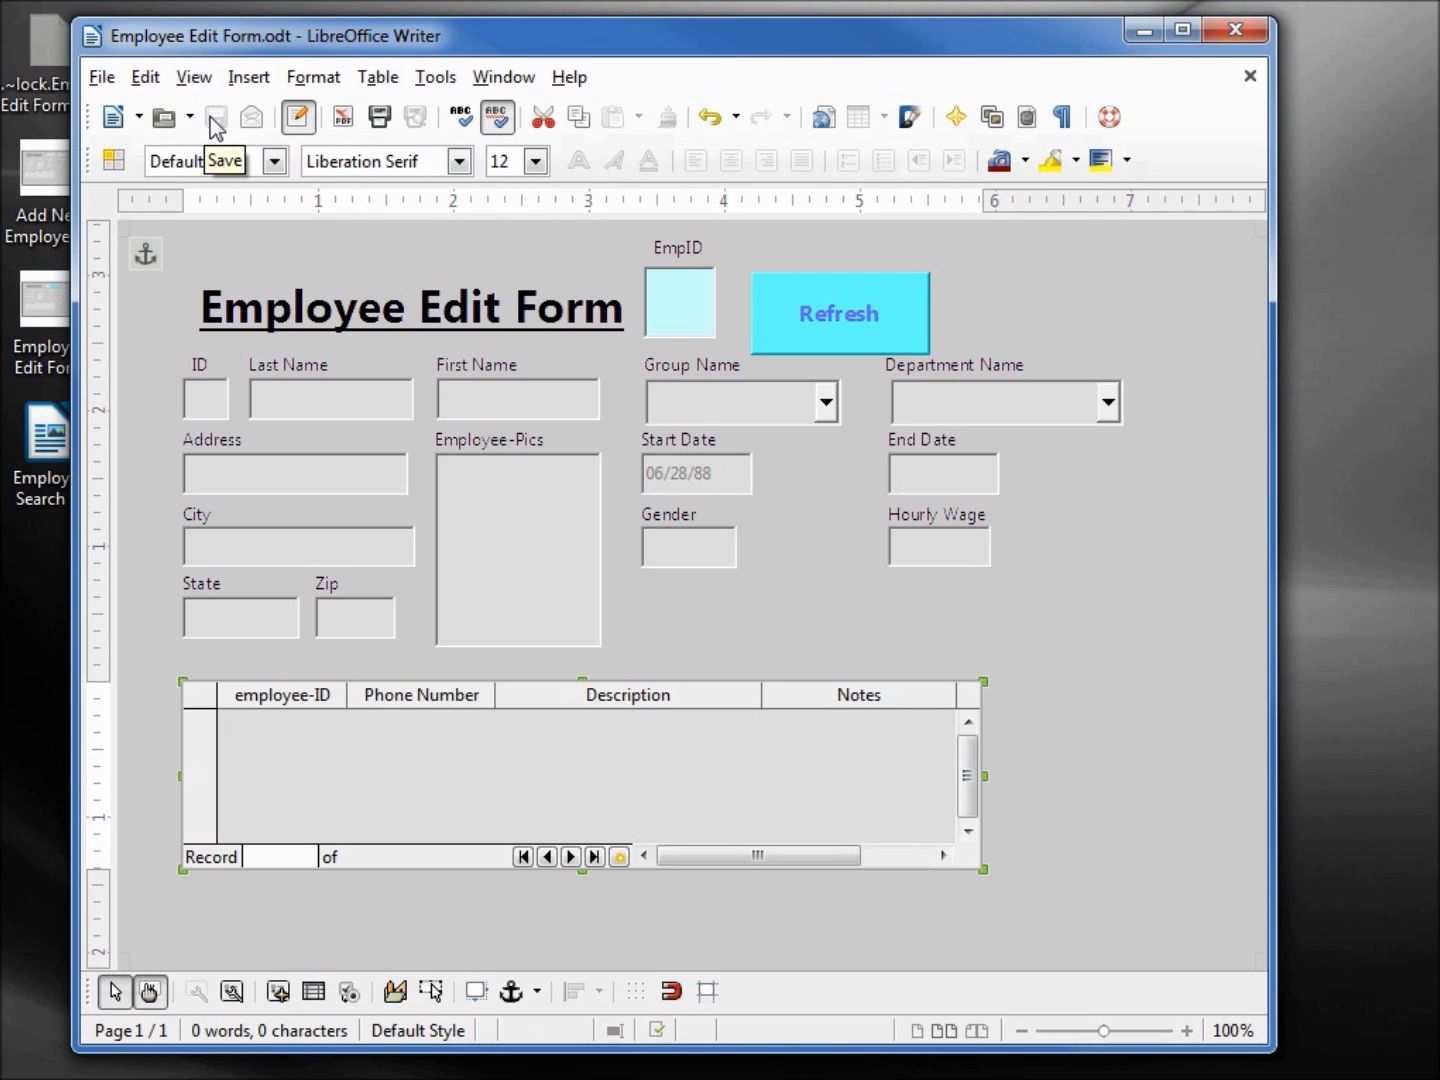
click(149, 993)
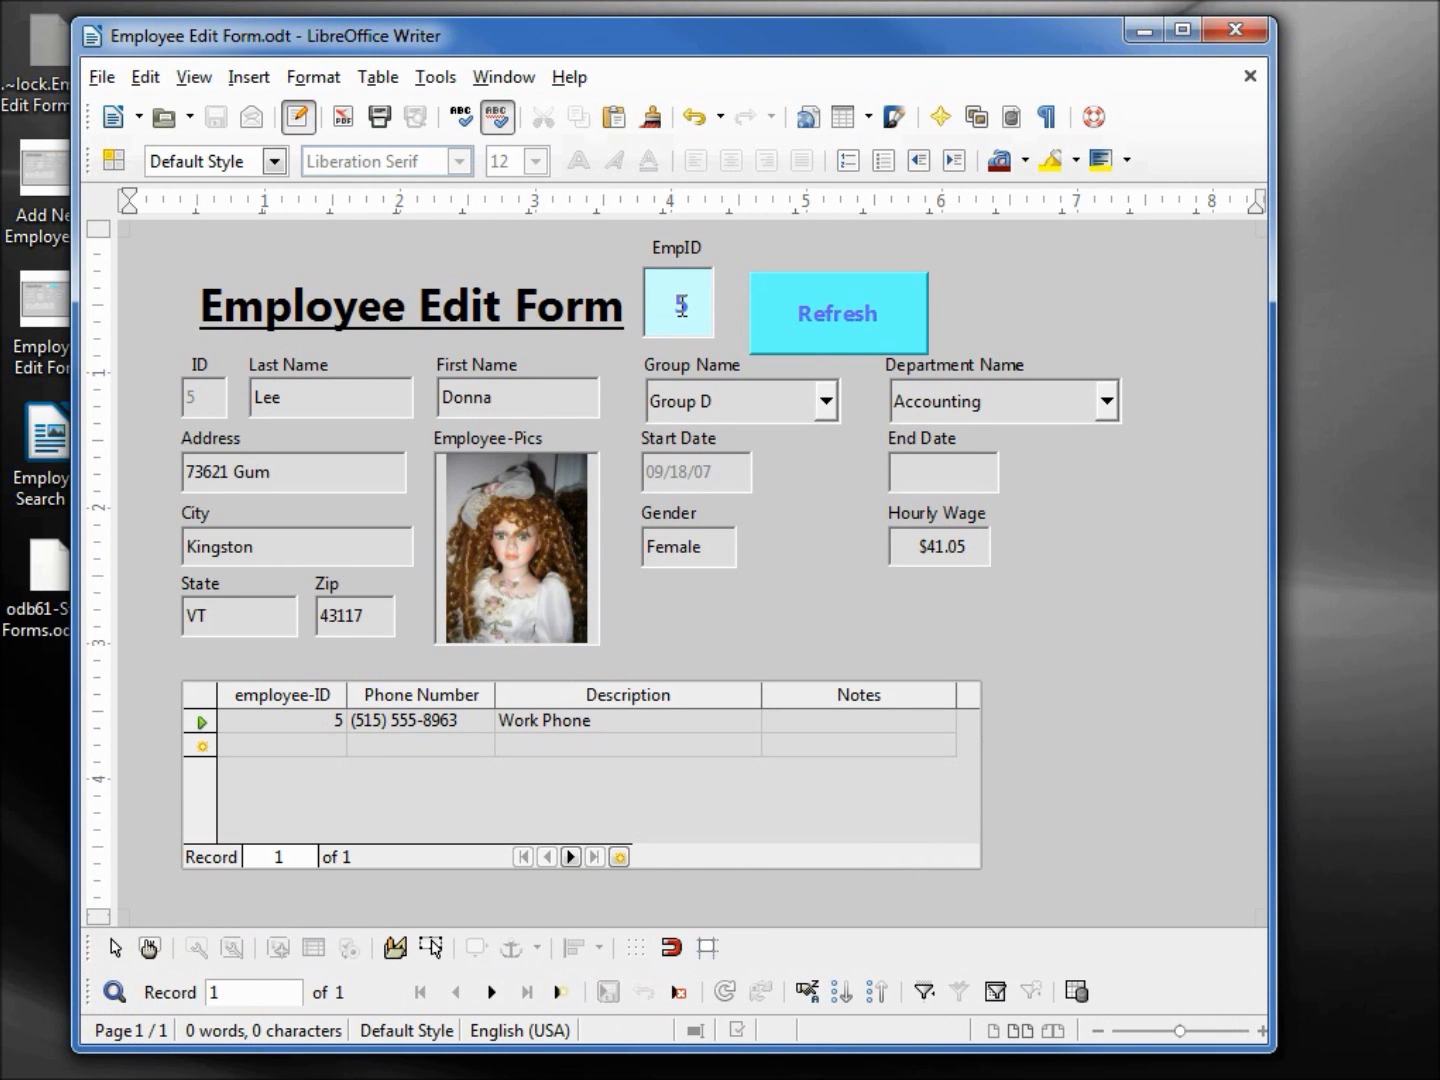
Test the edit form by refreshing it for EmpID 6, and close the document
click(680, 303)
text(6)
click(816, 310)
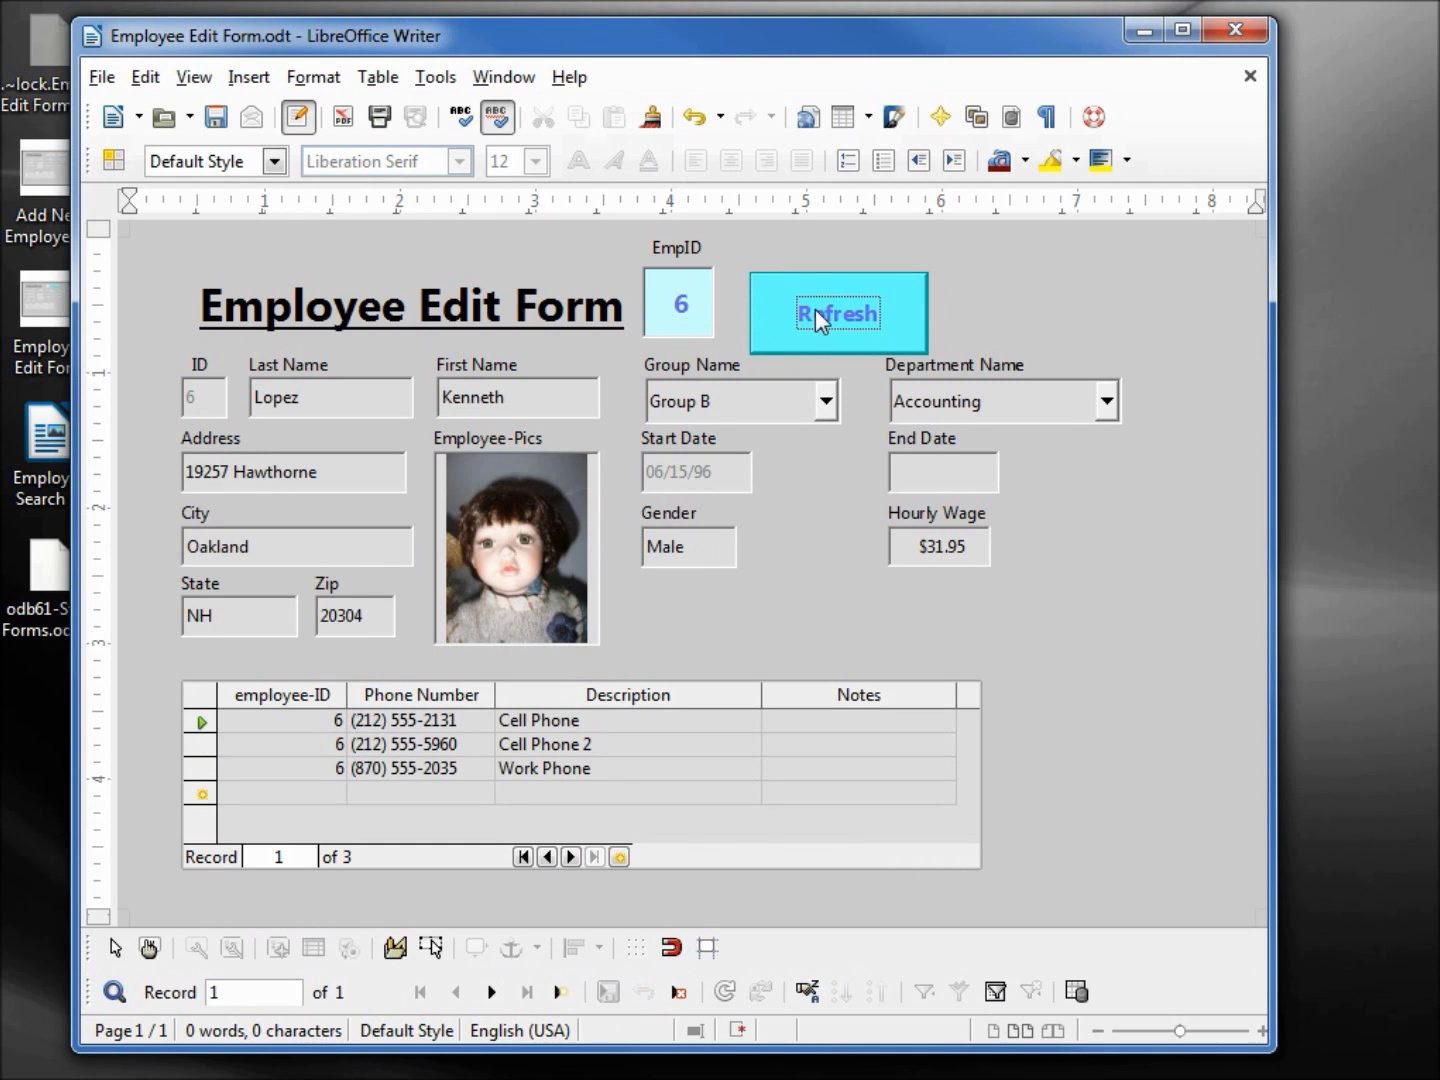
click(1247, 36)
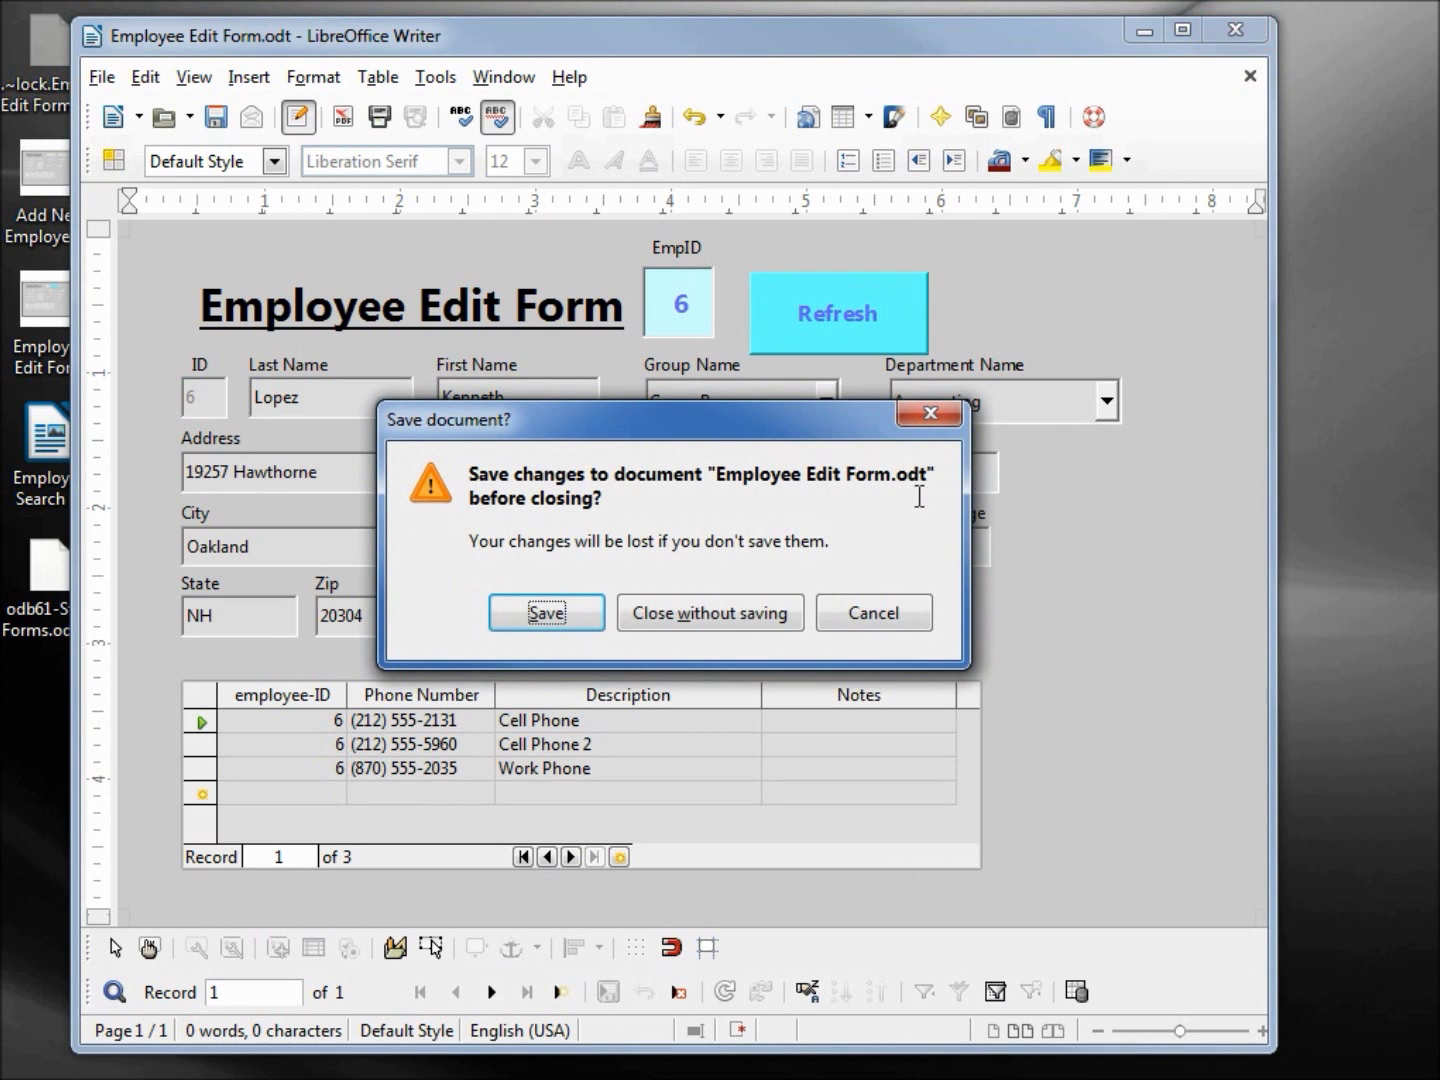
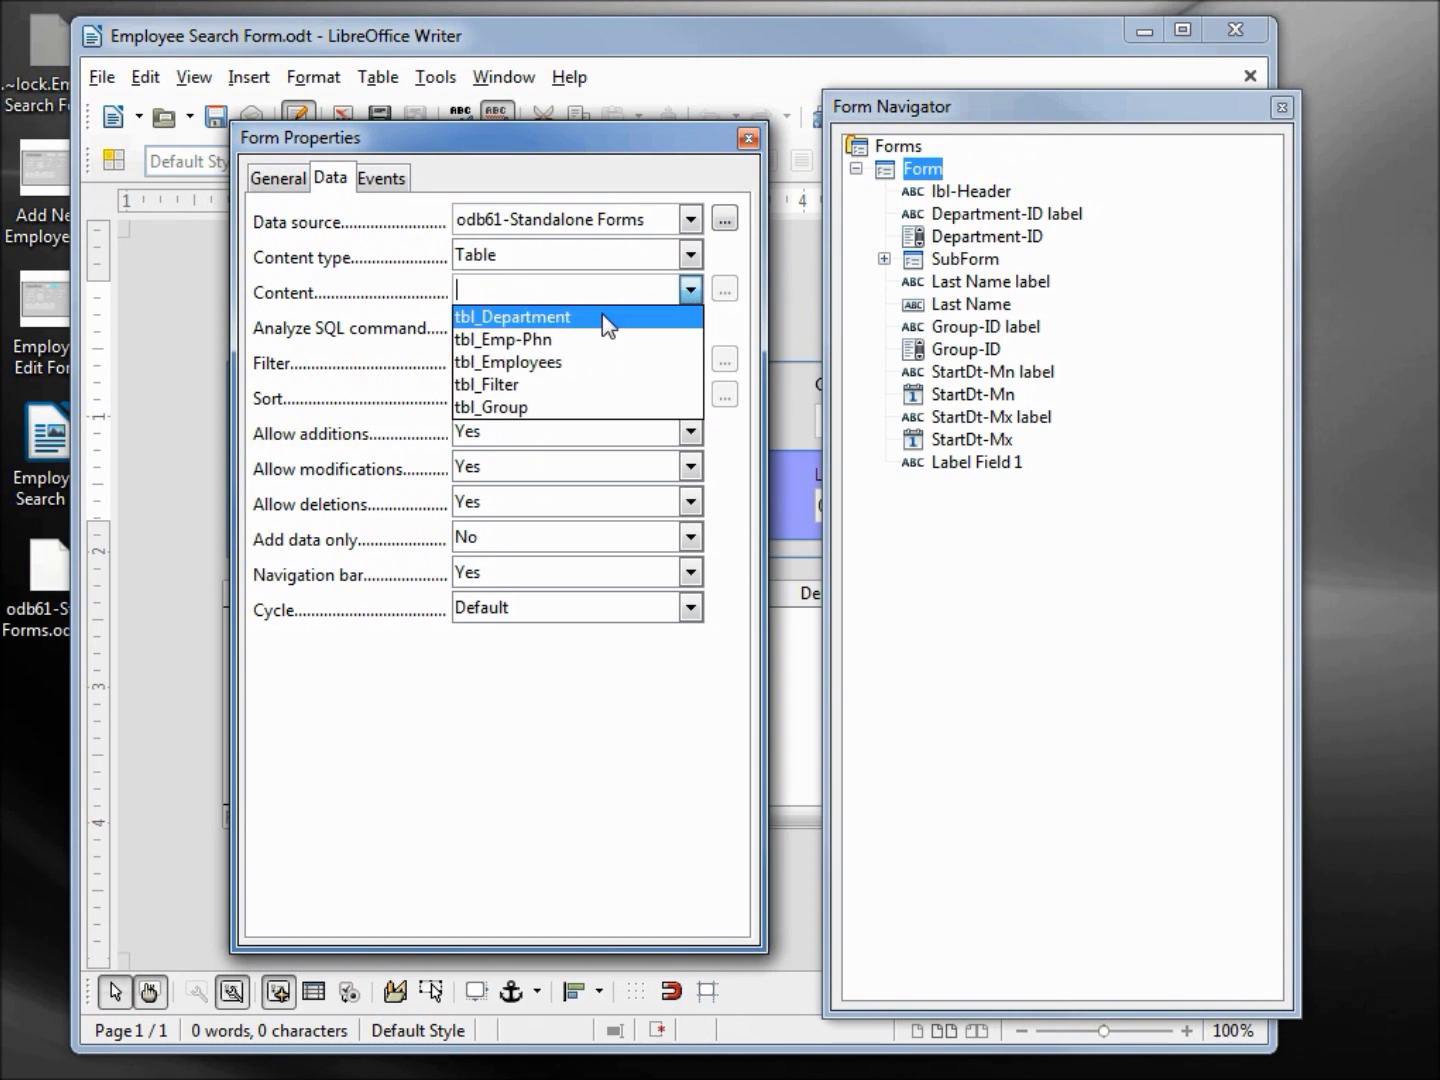
Set the content of the main Form in Employee Search Form.odt to the table tbl_Filter
click(565, 383)
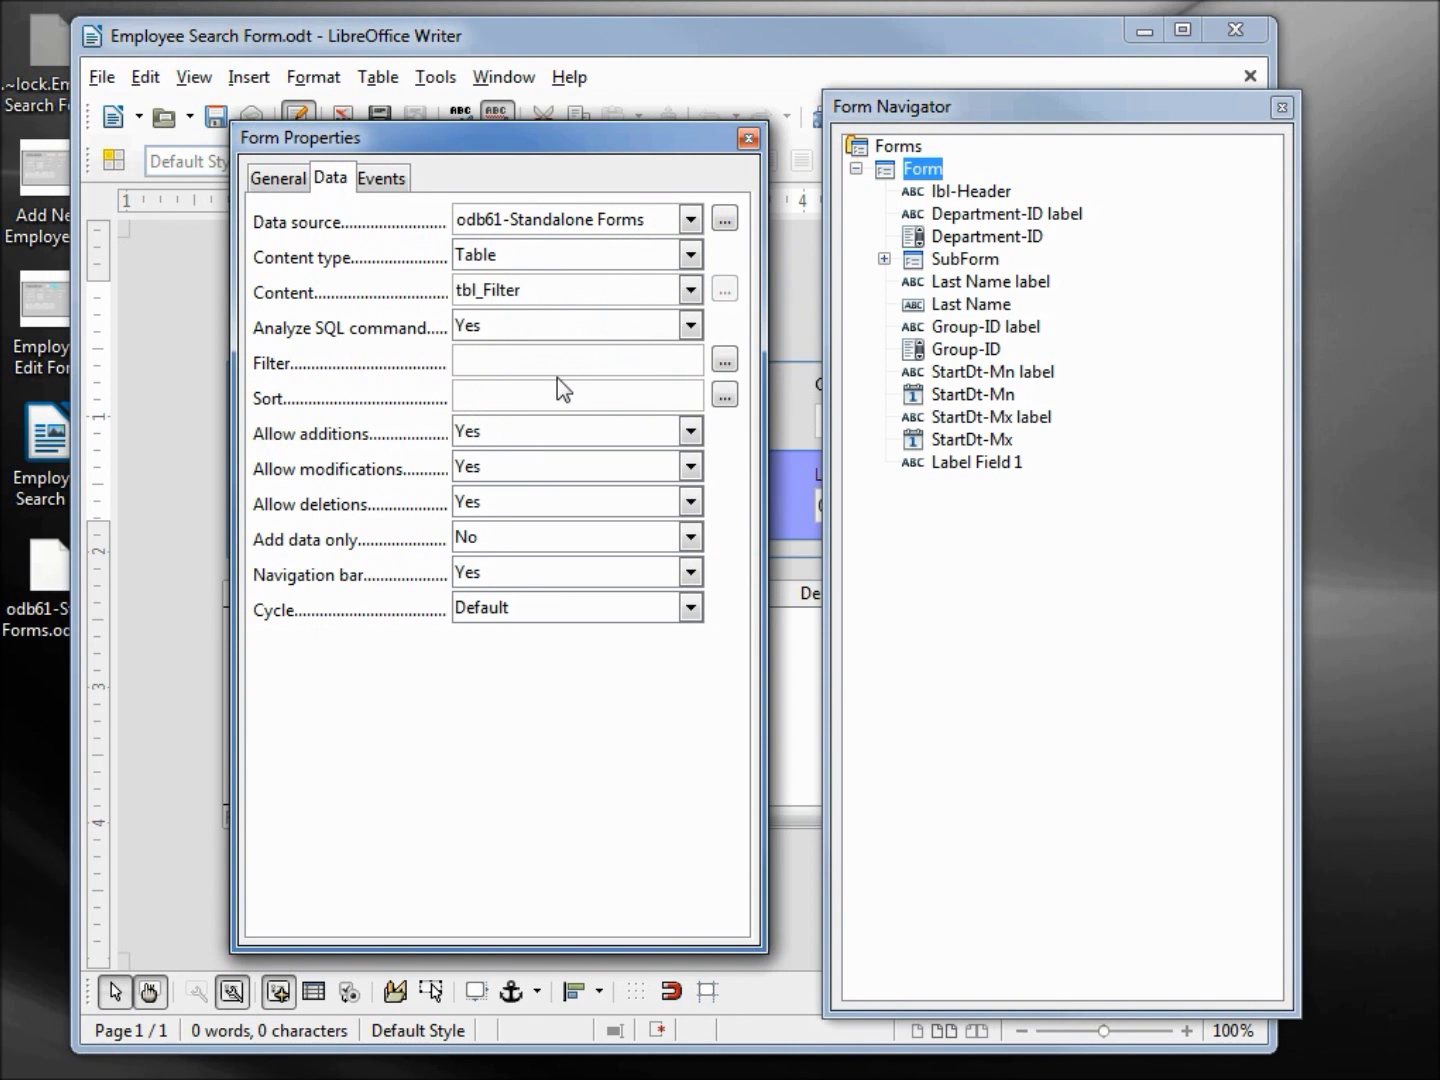
Copy the complete SQL command from the content of the search form's SubForm
click(941, 262)
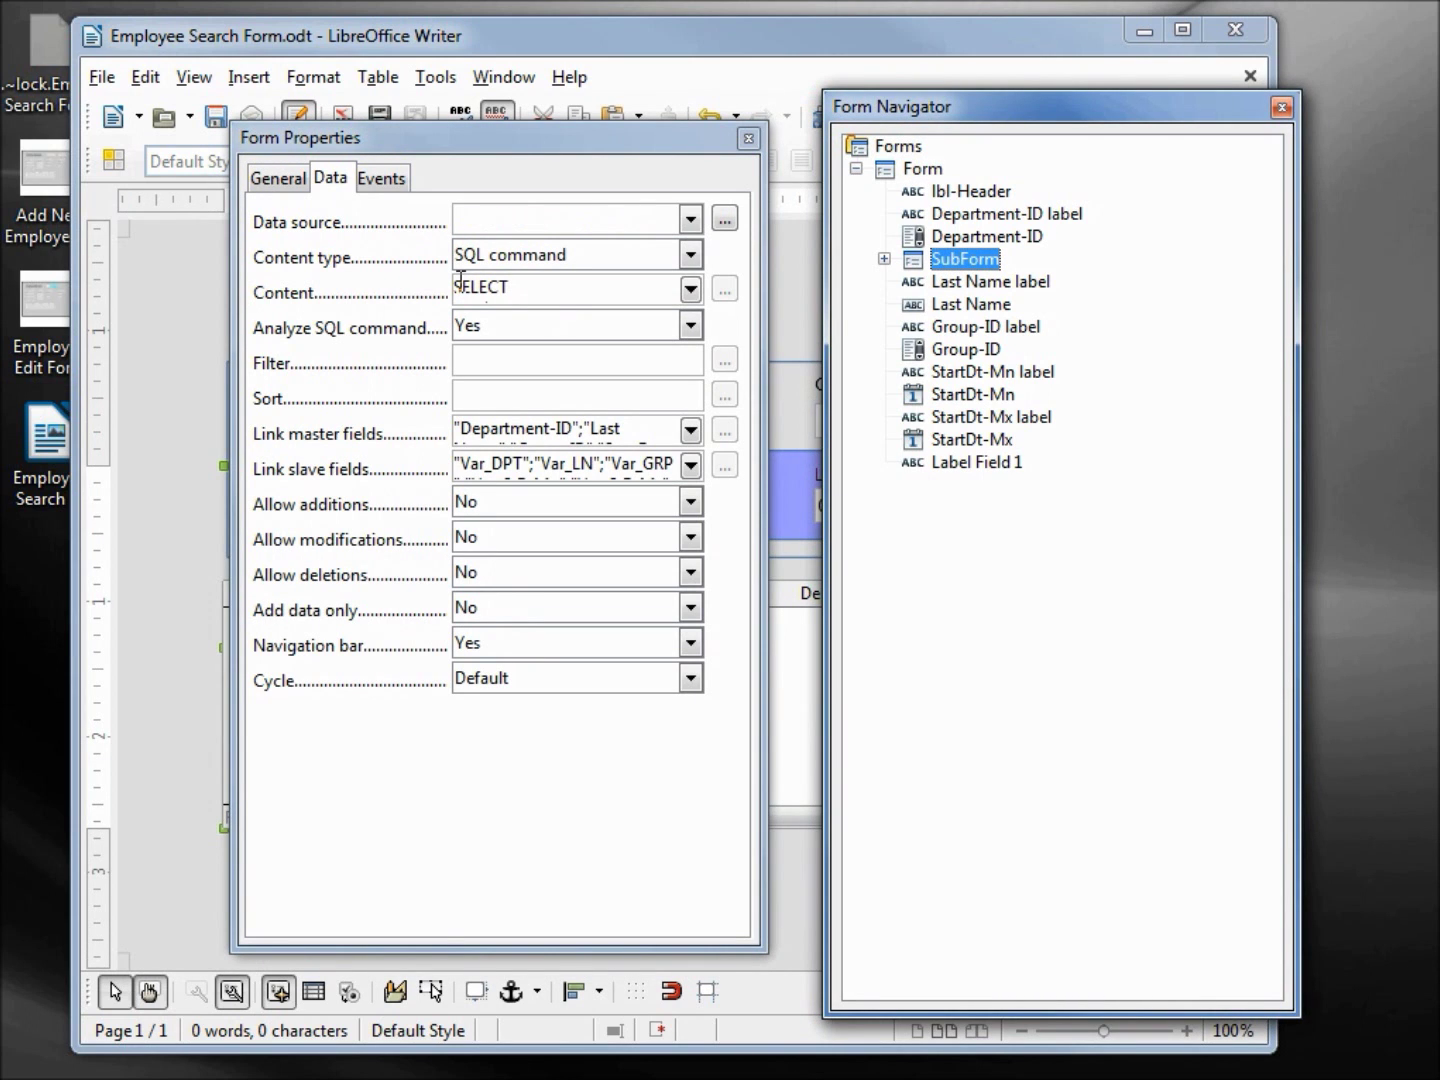
click(641, 279)
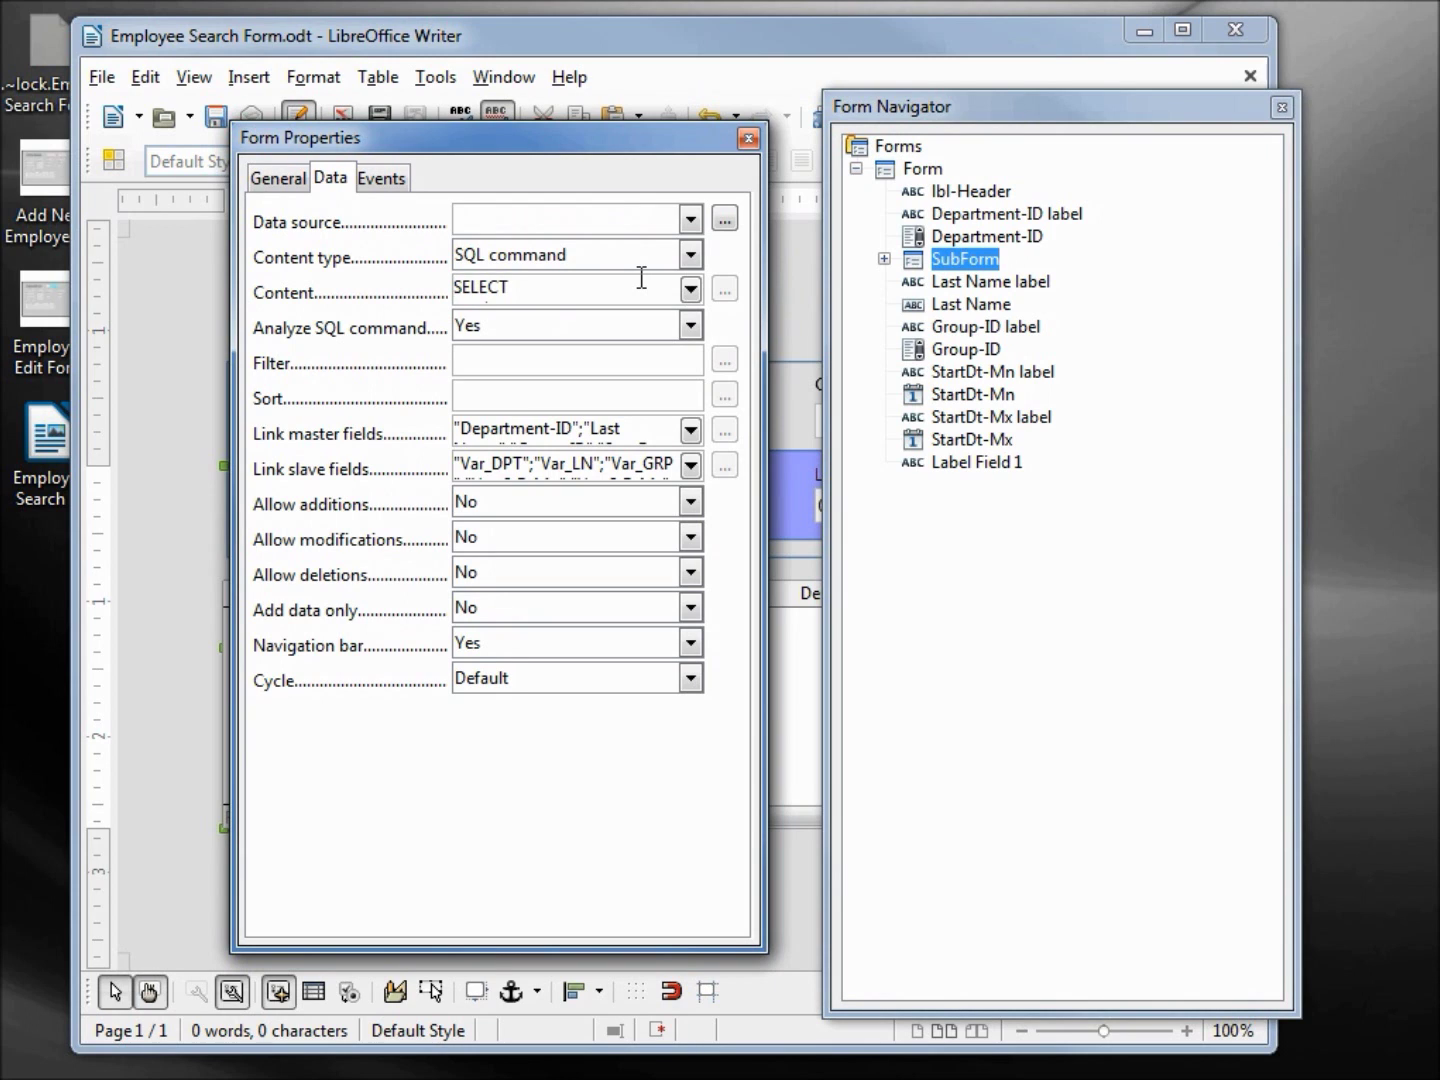
key(ctrl+a)
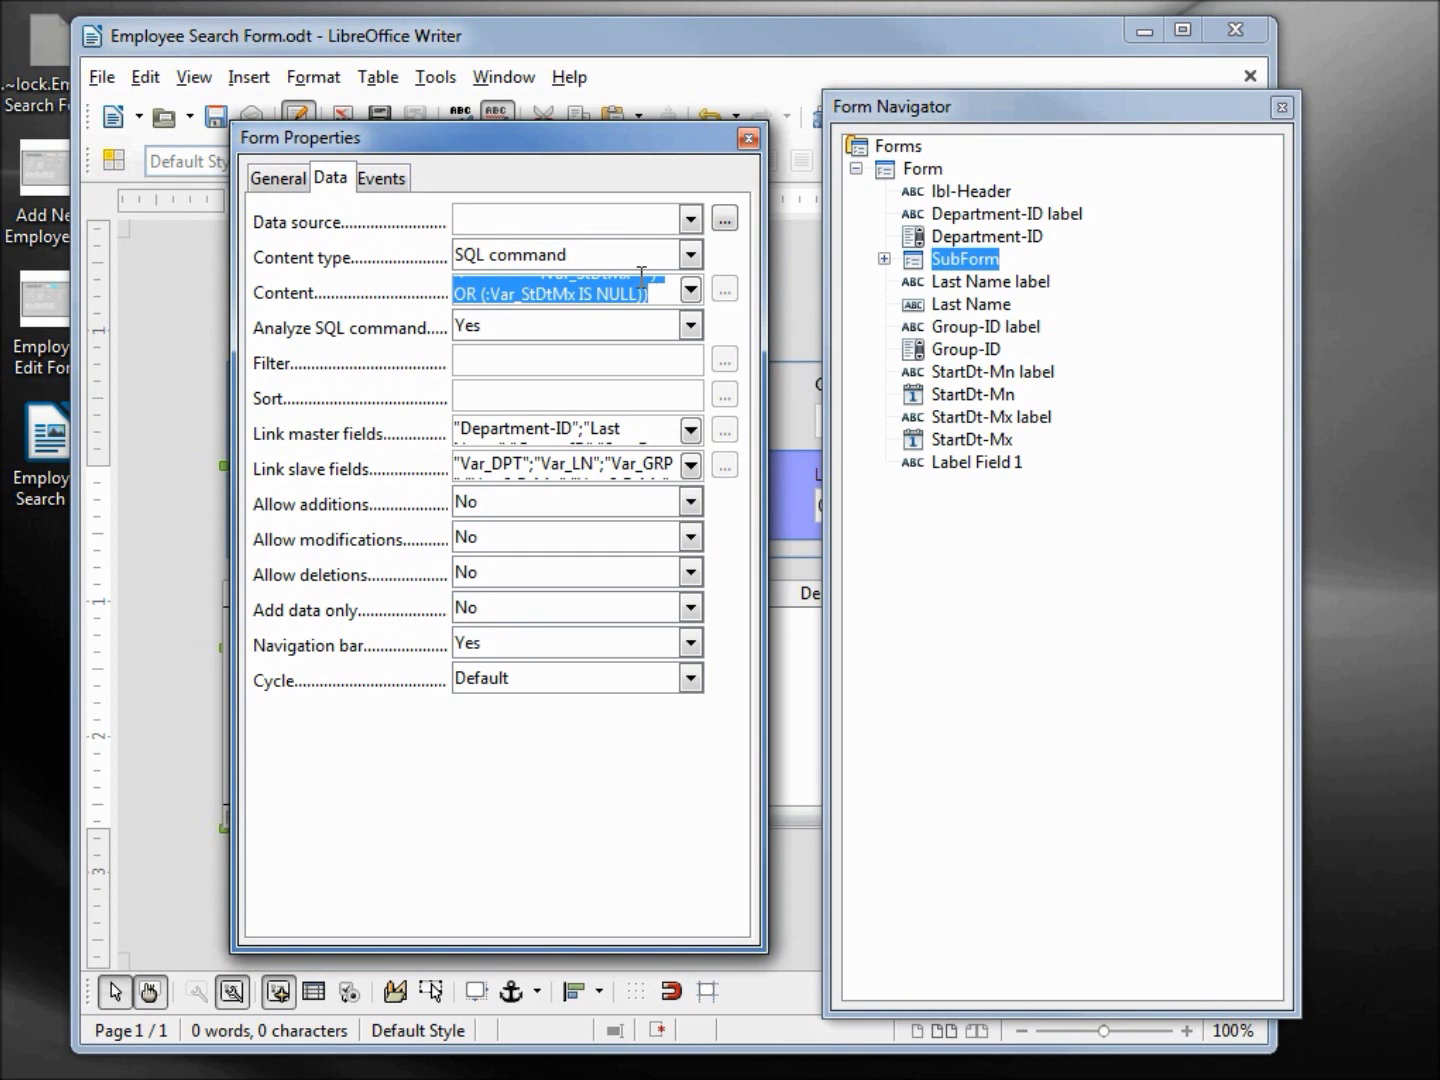
Set the SubForm's data source to odb61-Standalone Forms, paste the copied SQL command back as its content and expand the SubForm
click(692, 219)
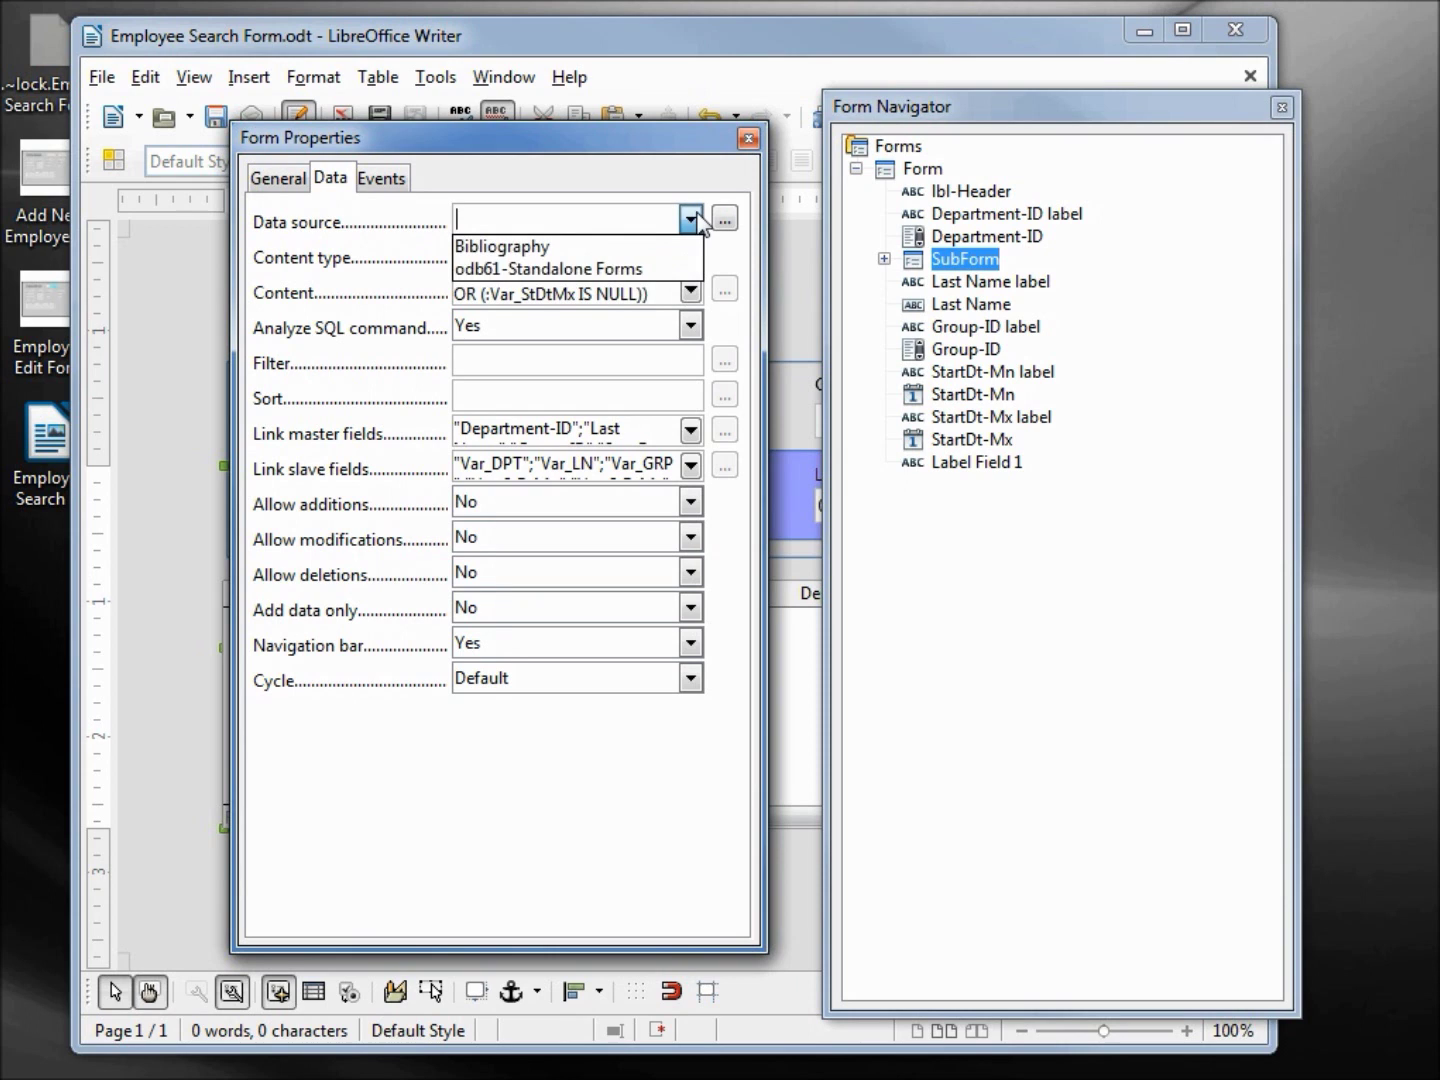
click(637, 270)
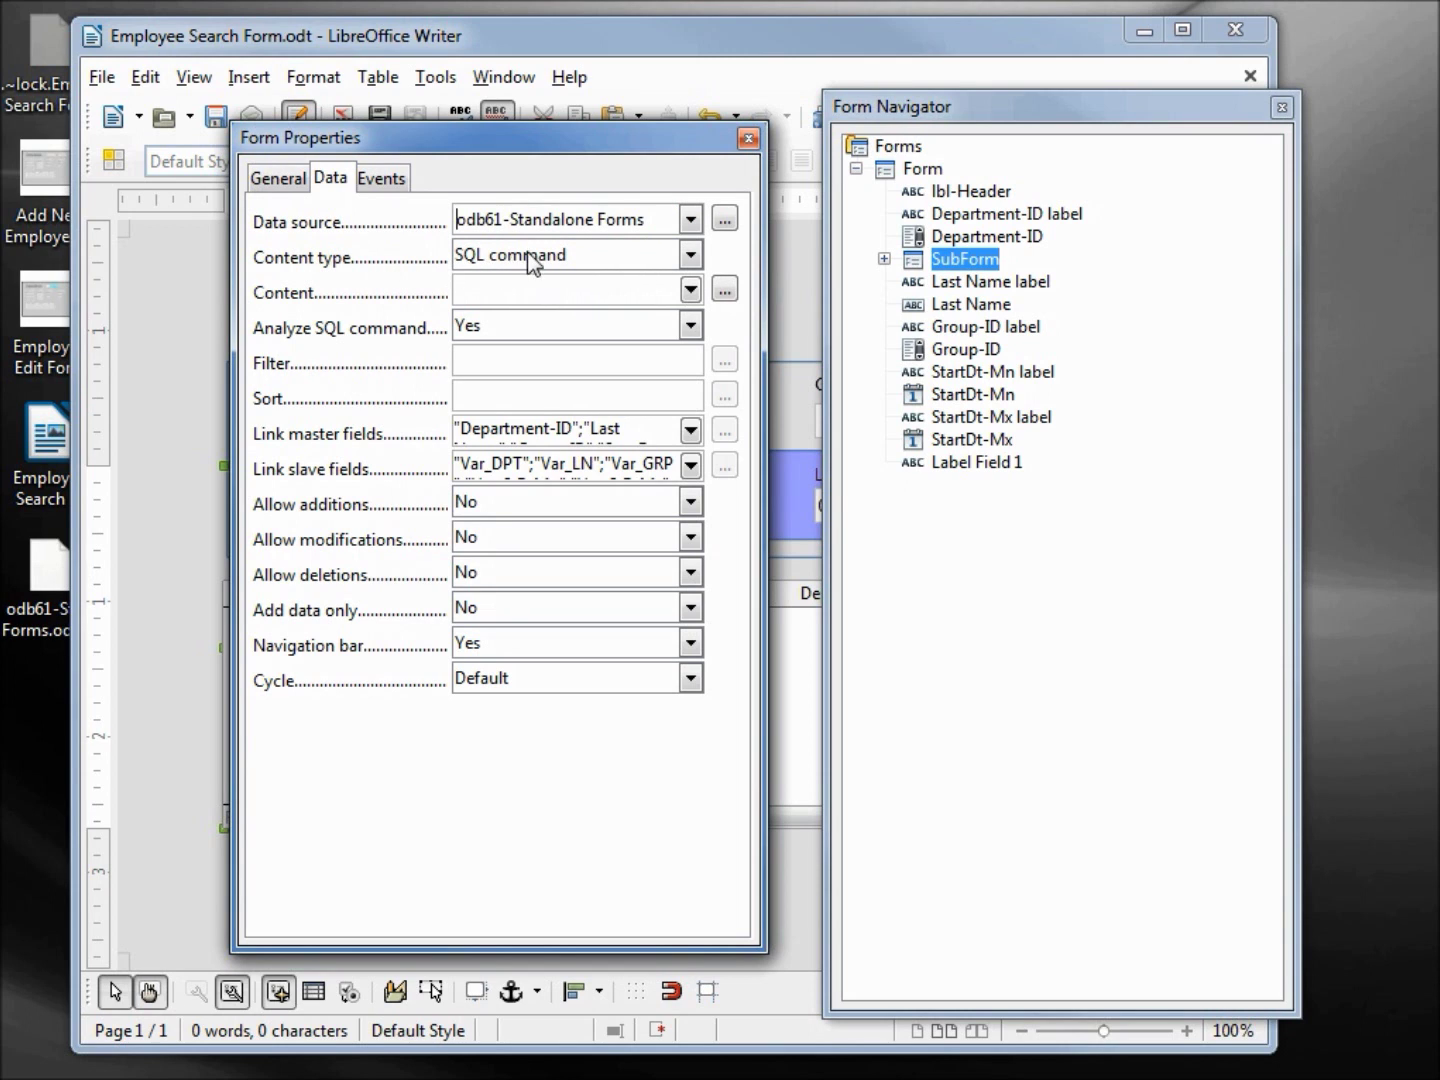
click(500, 290)
key(ctrl+v)
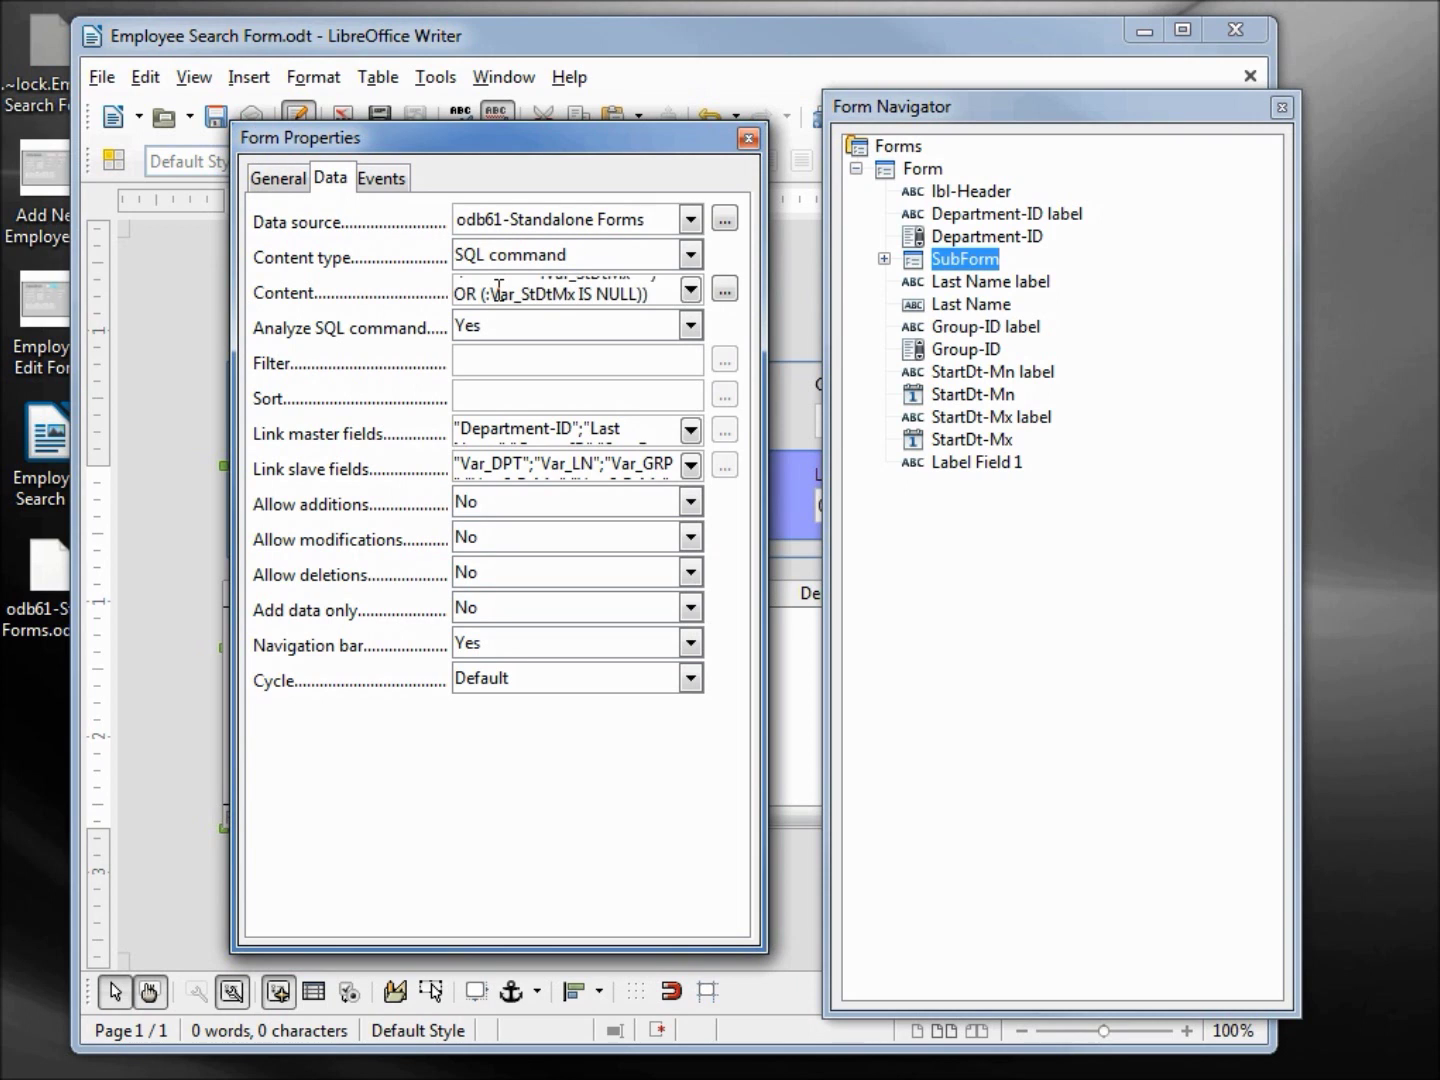
key(Tab)
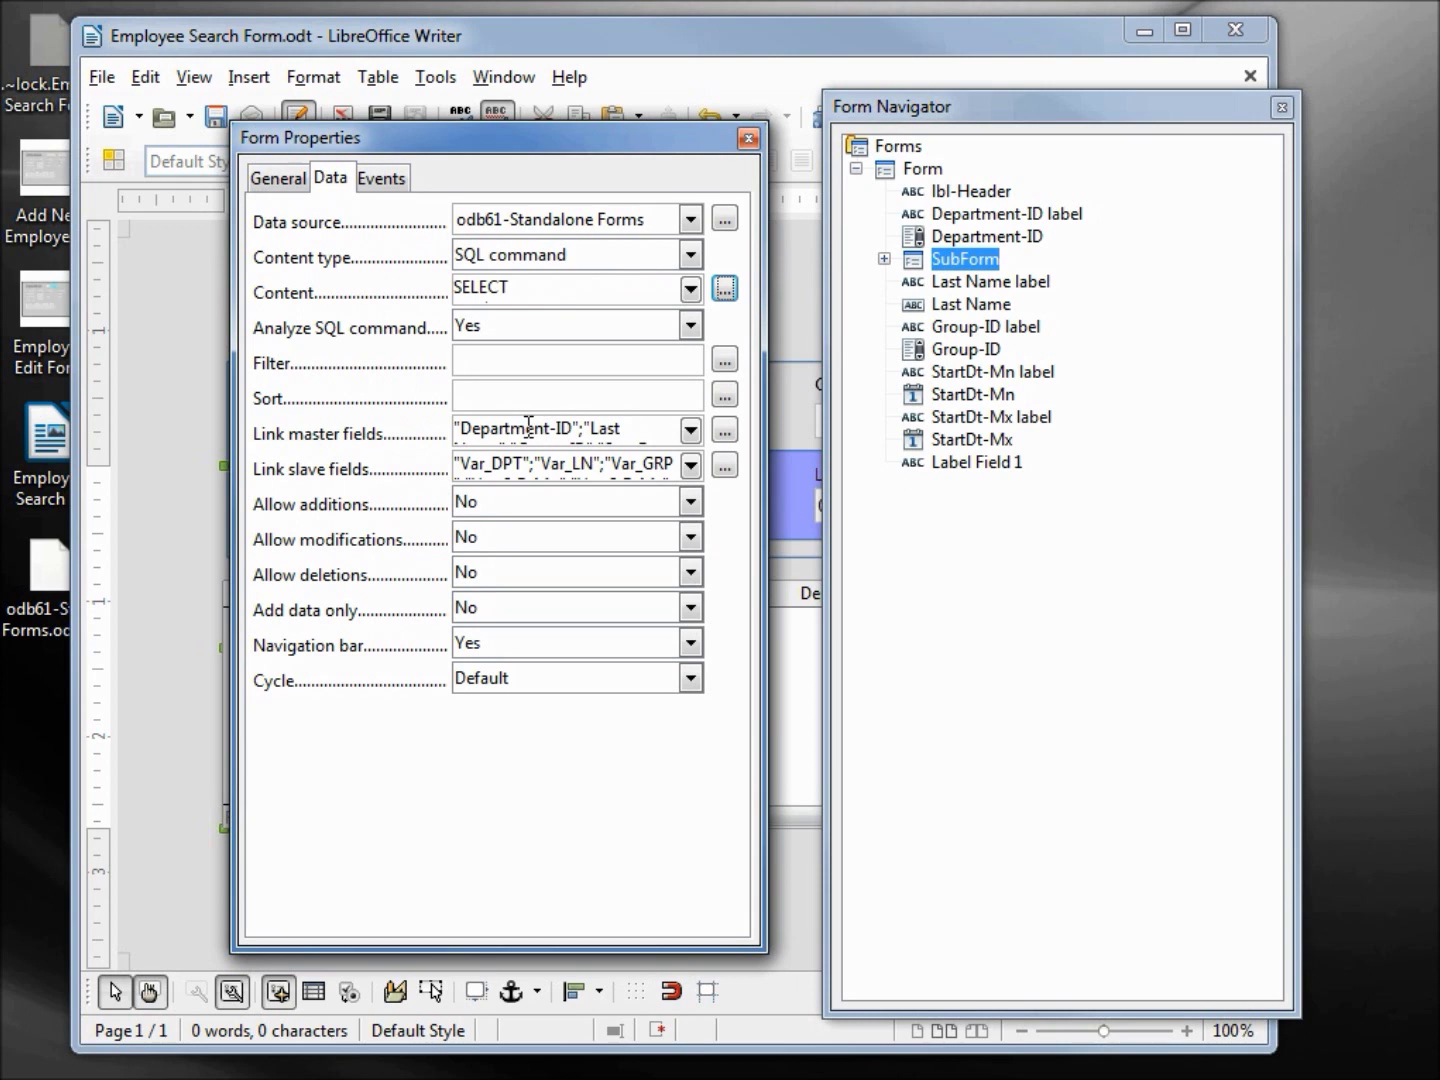
click(884, 259)
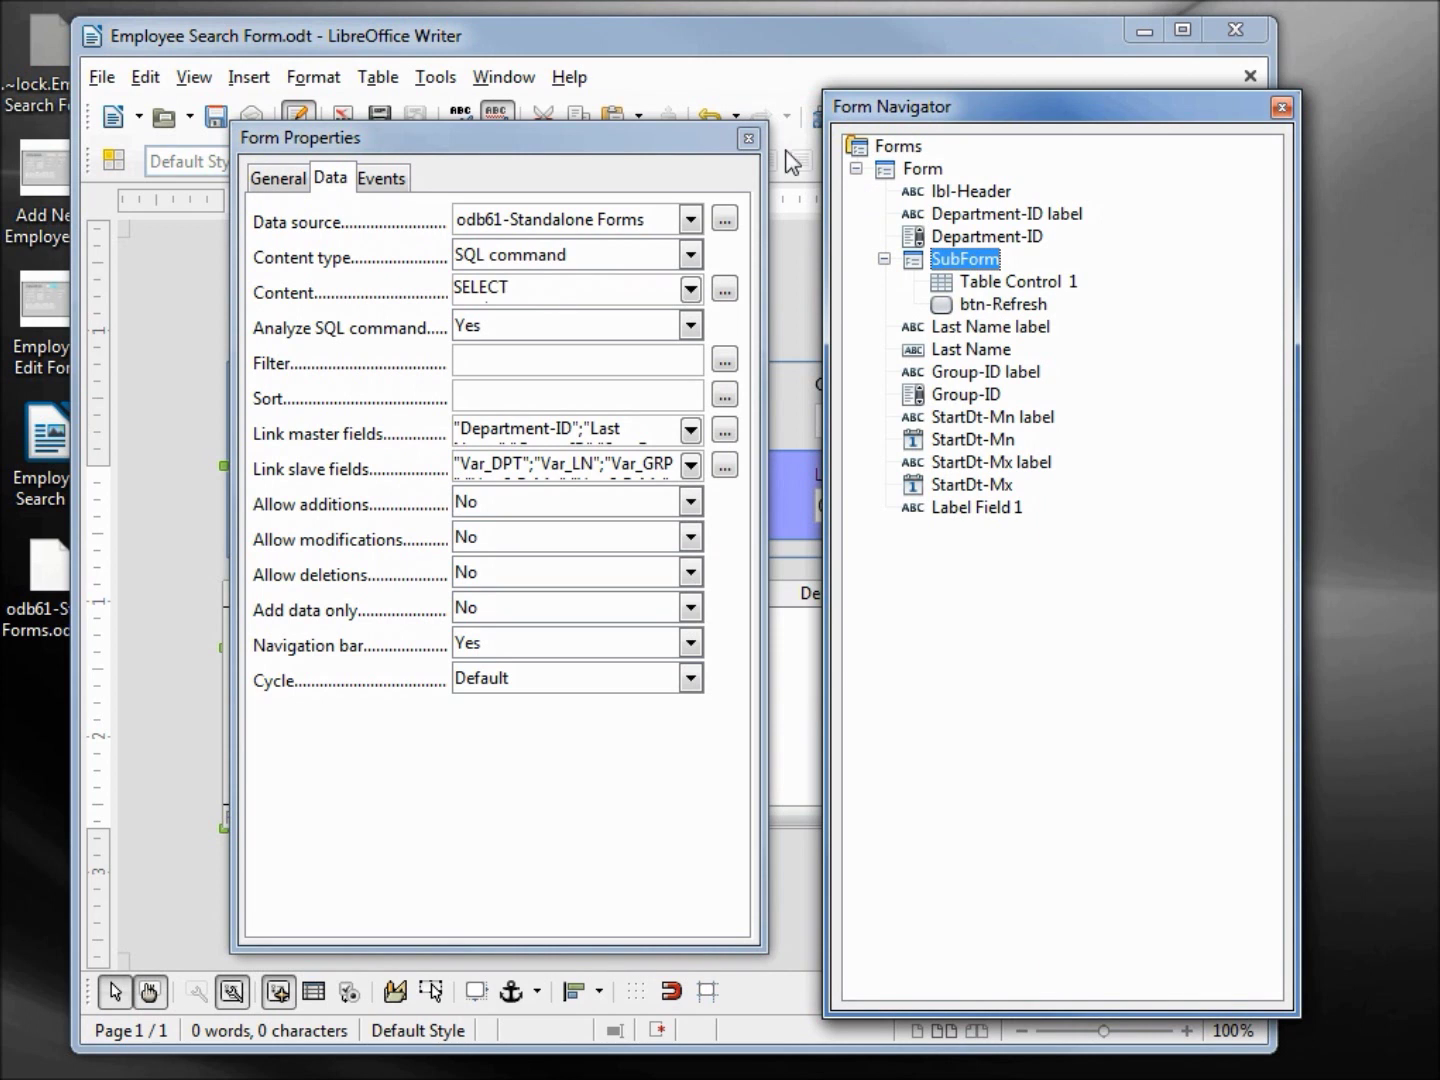
Close the SubForm's properties and the form structure view, save Employee Search Form.odt and close the document
click(749, 139)
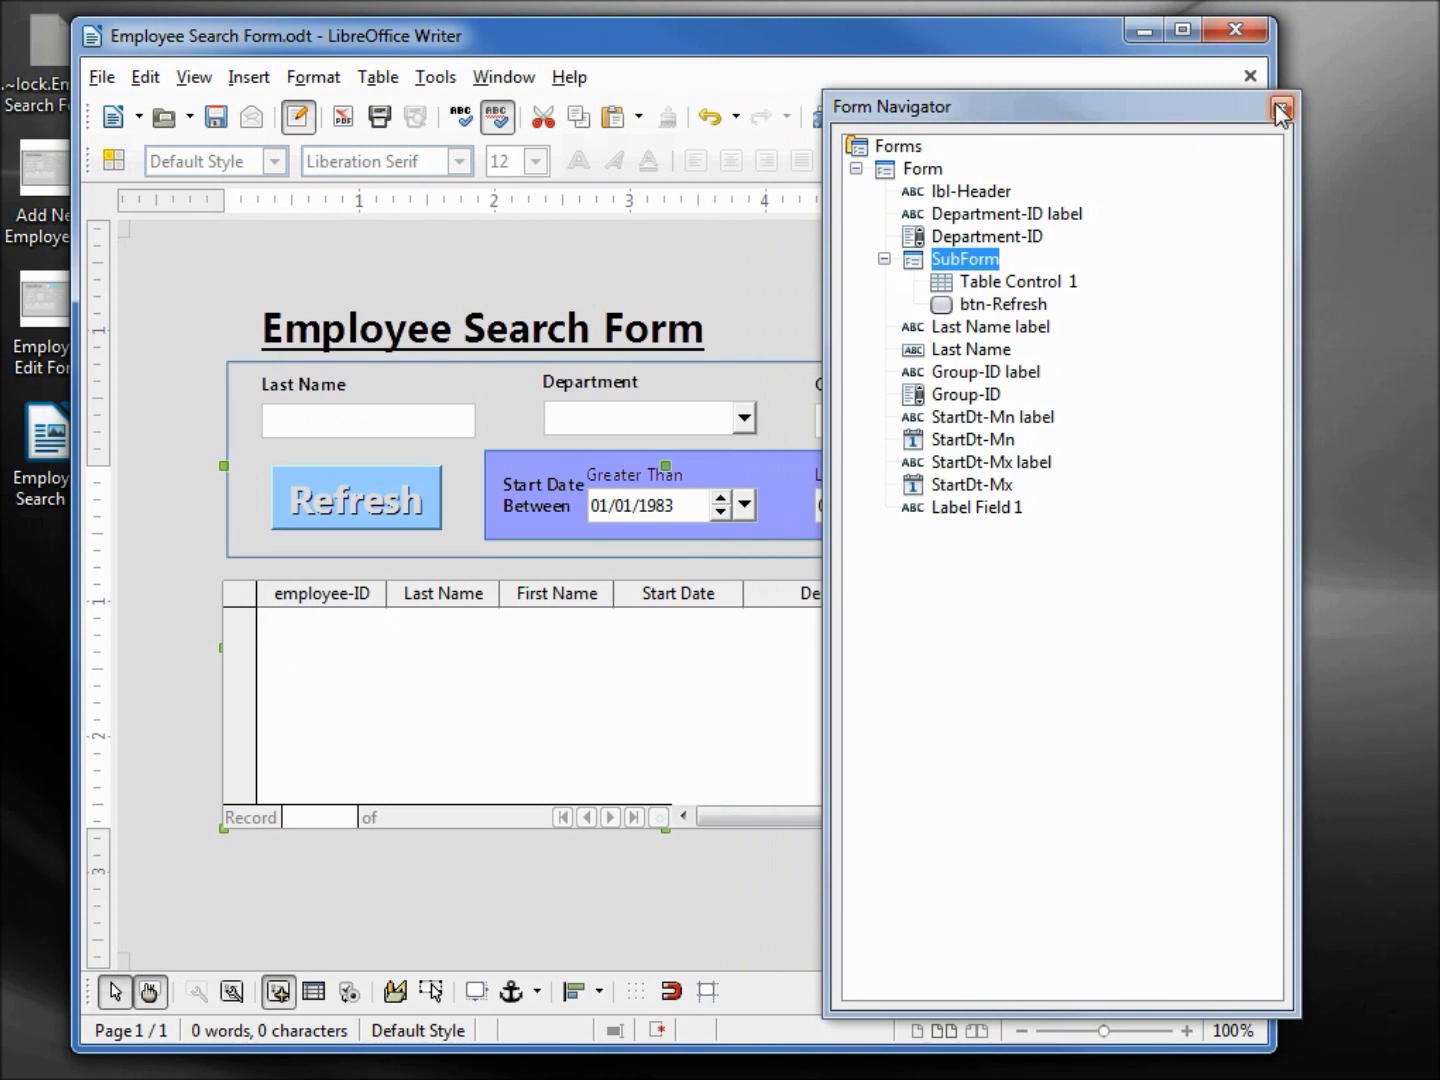
click(1282, 107)
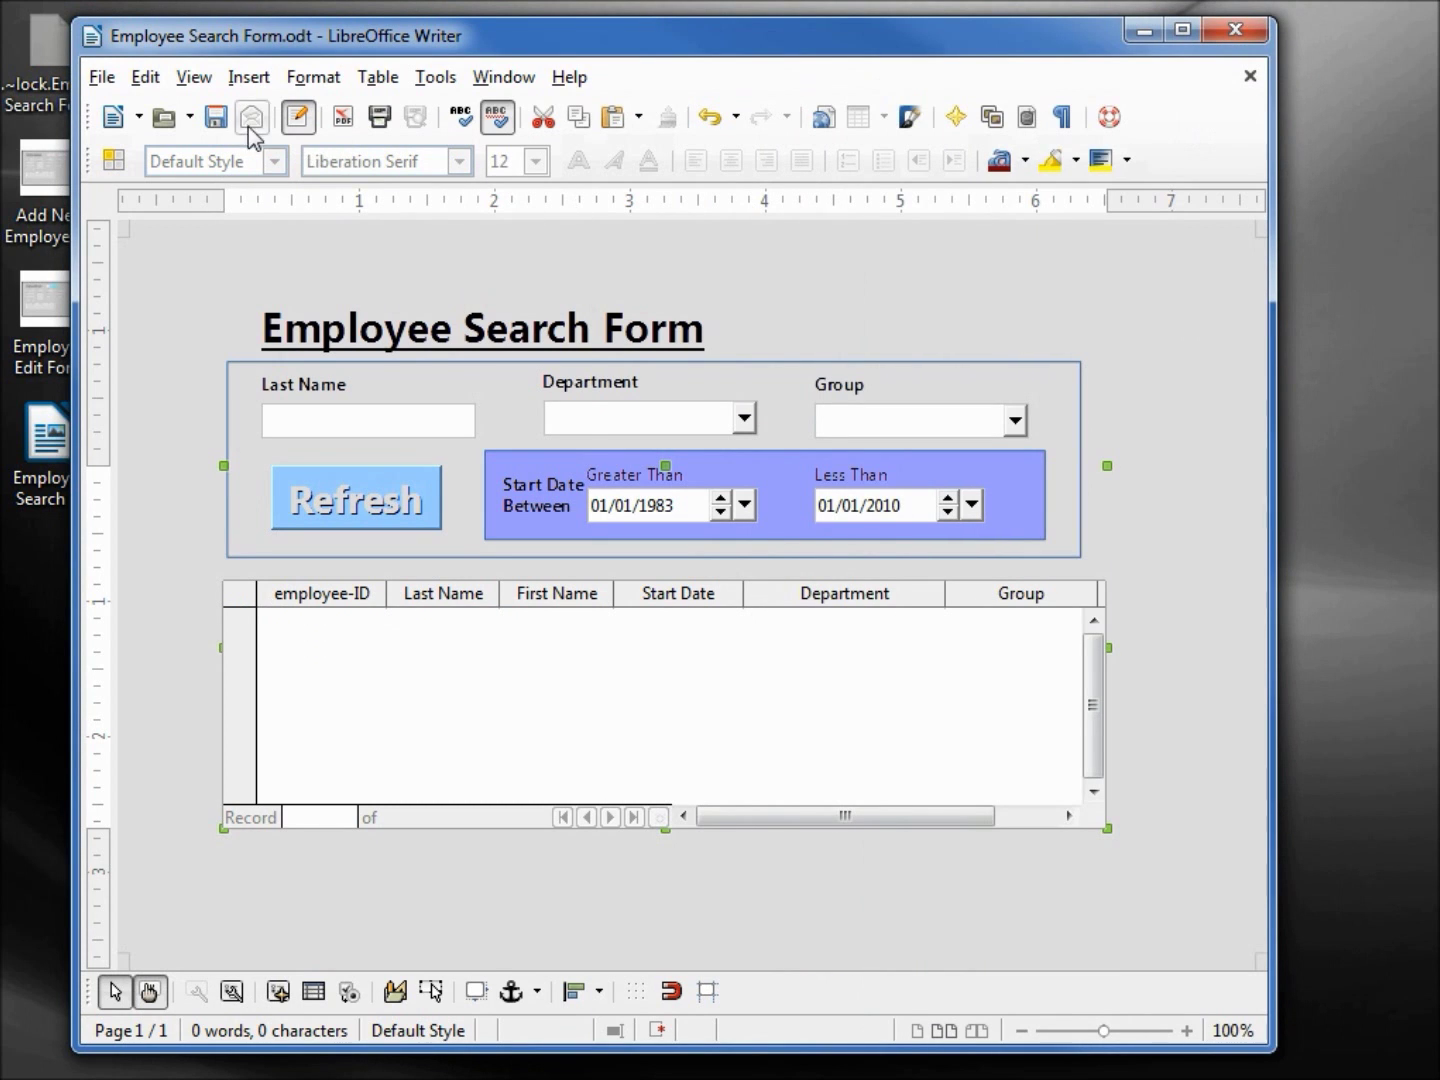
click(216, 121)
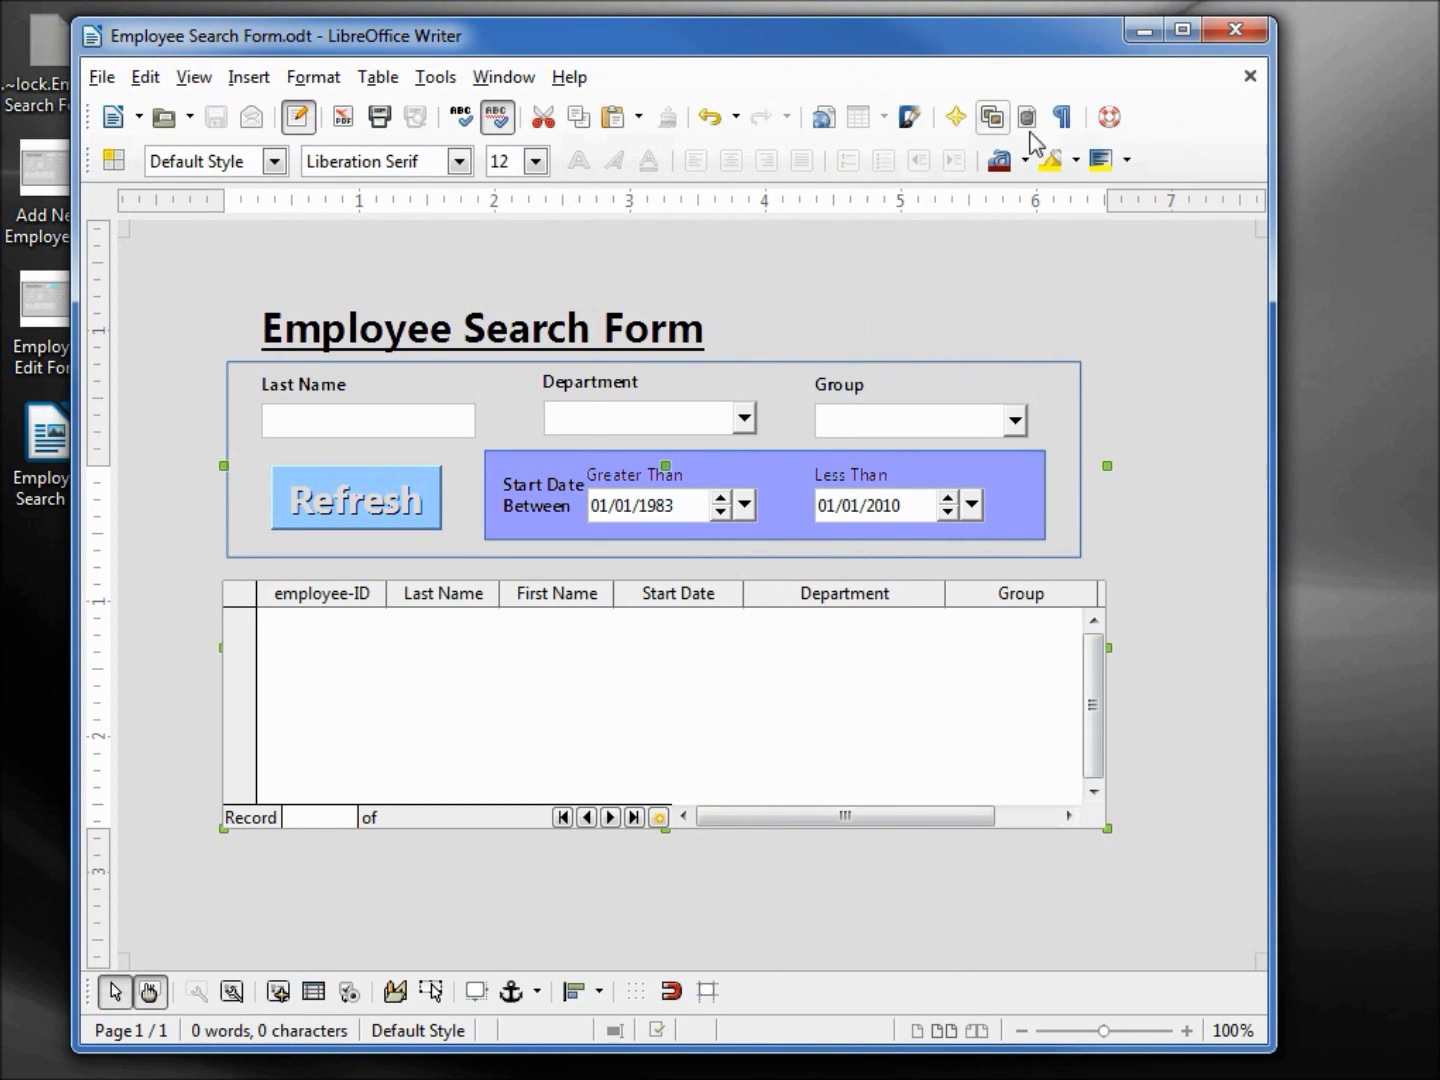
click(1237, 36)
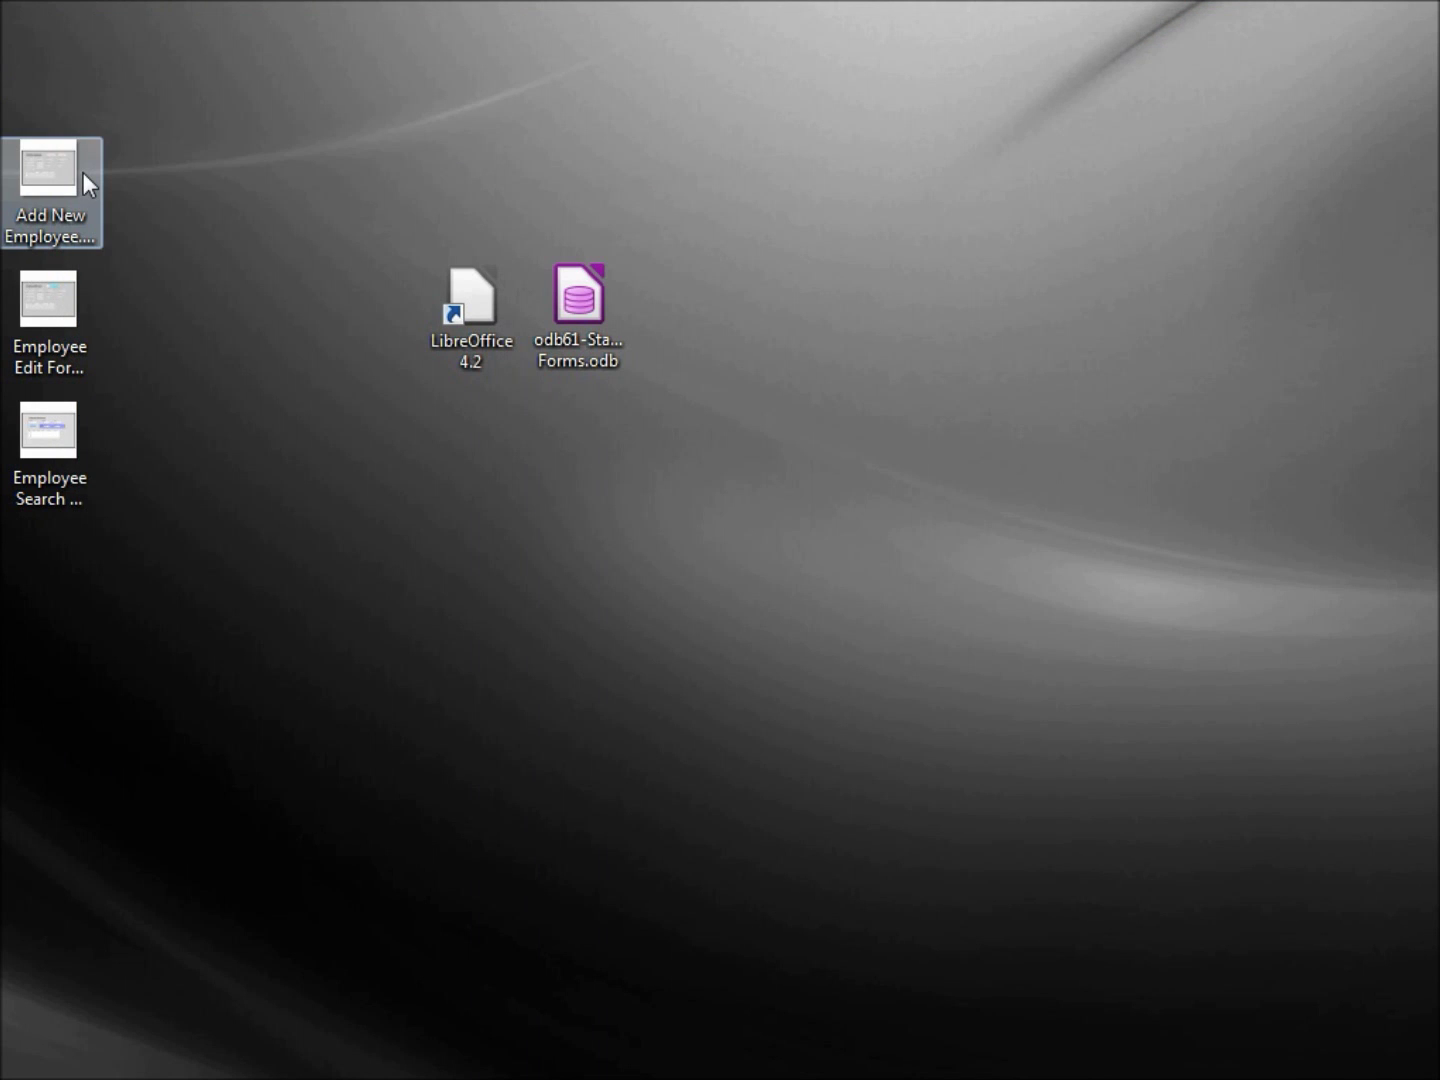
Reopen the standalone Employee Search Form from the Desktop and set the search criteria to department Manufacturing and Group D
double_click(58, 431)
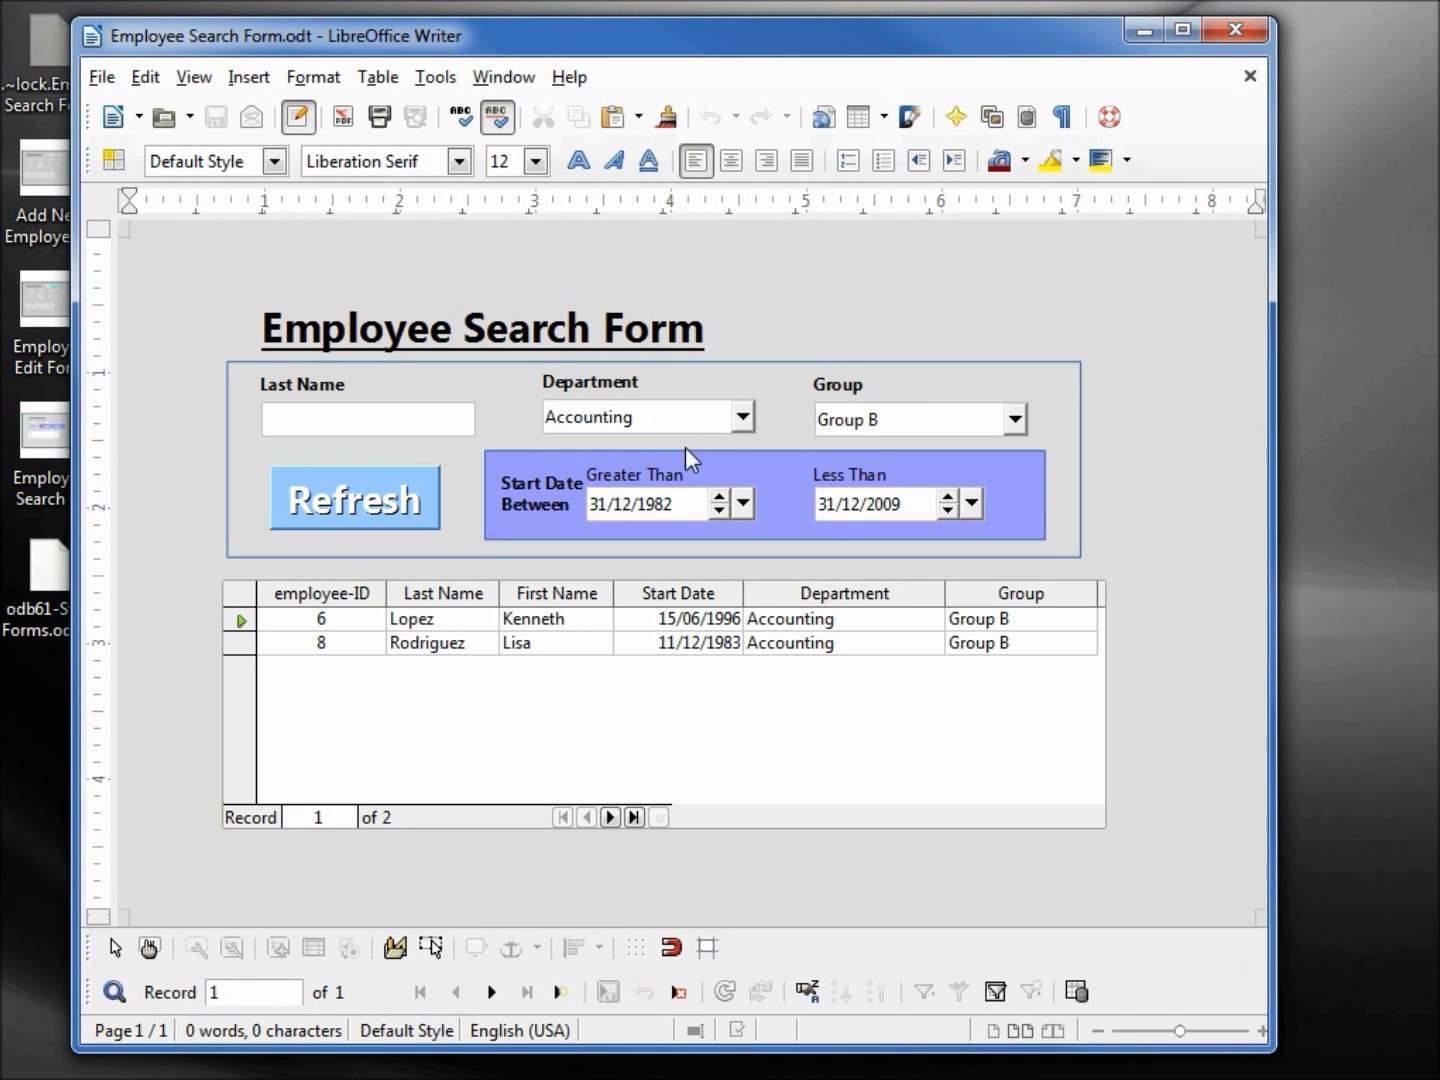
click(743, 417)
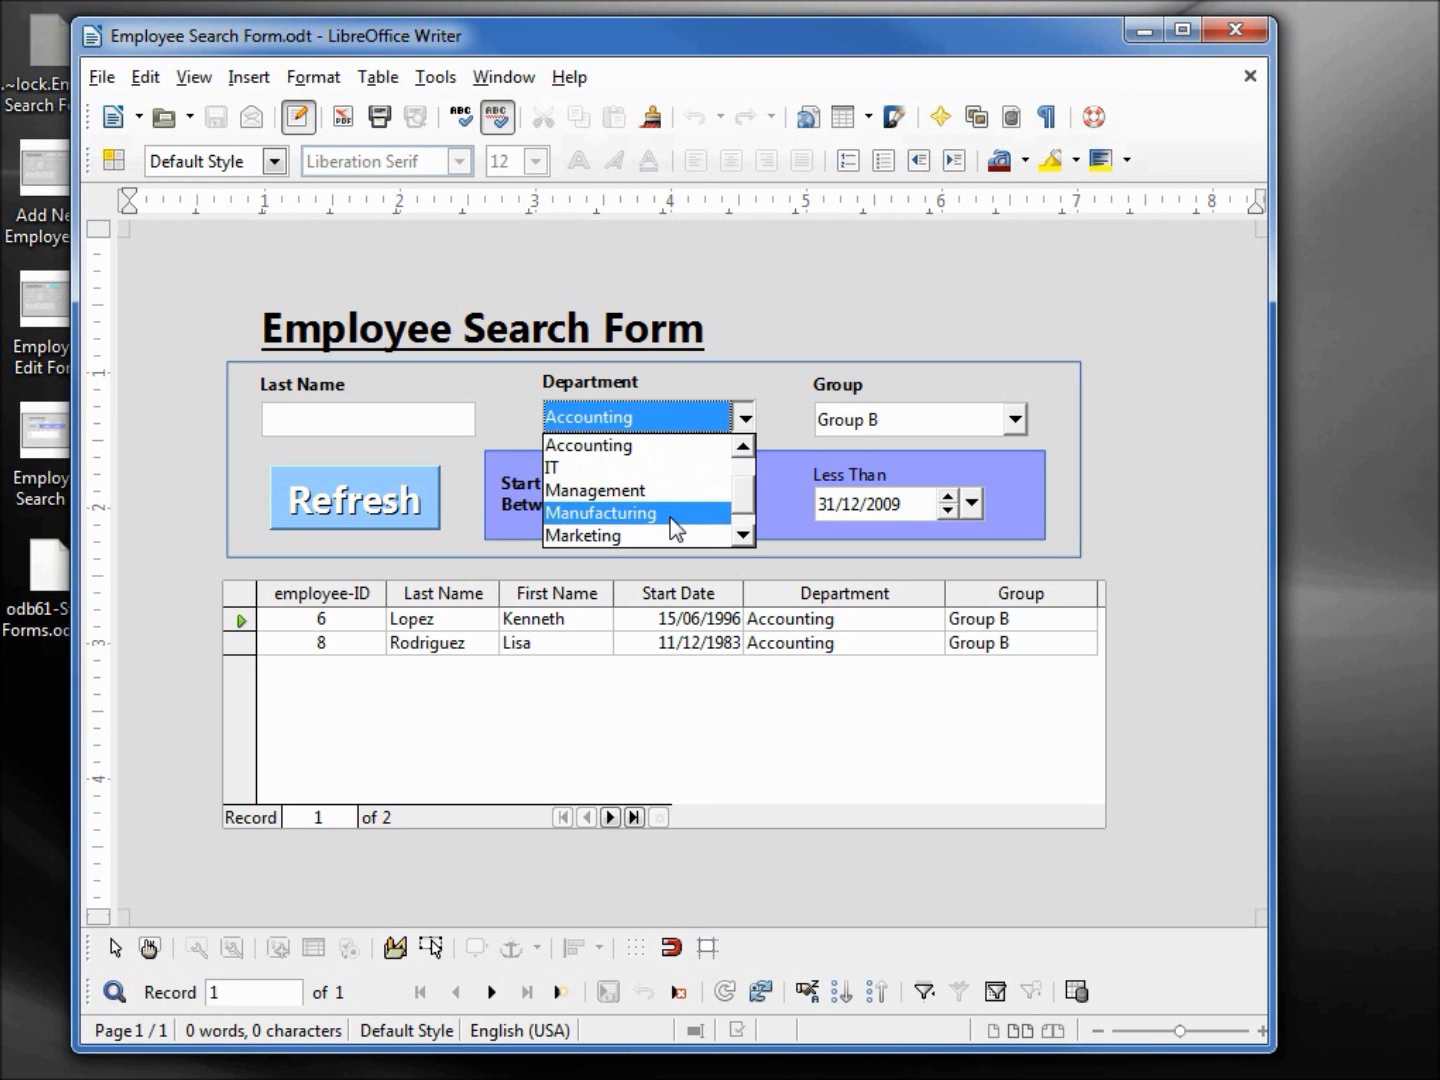
click(668, 513)
click(1015, 420)
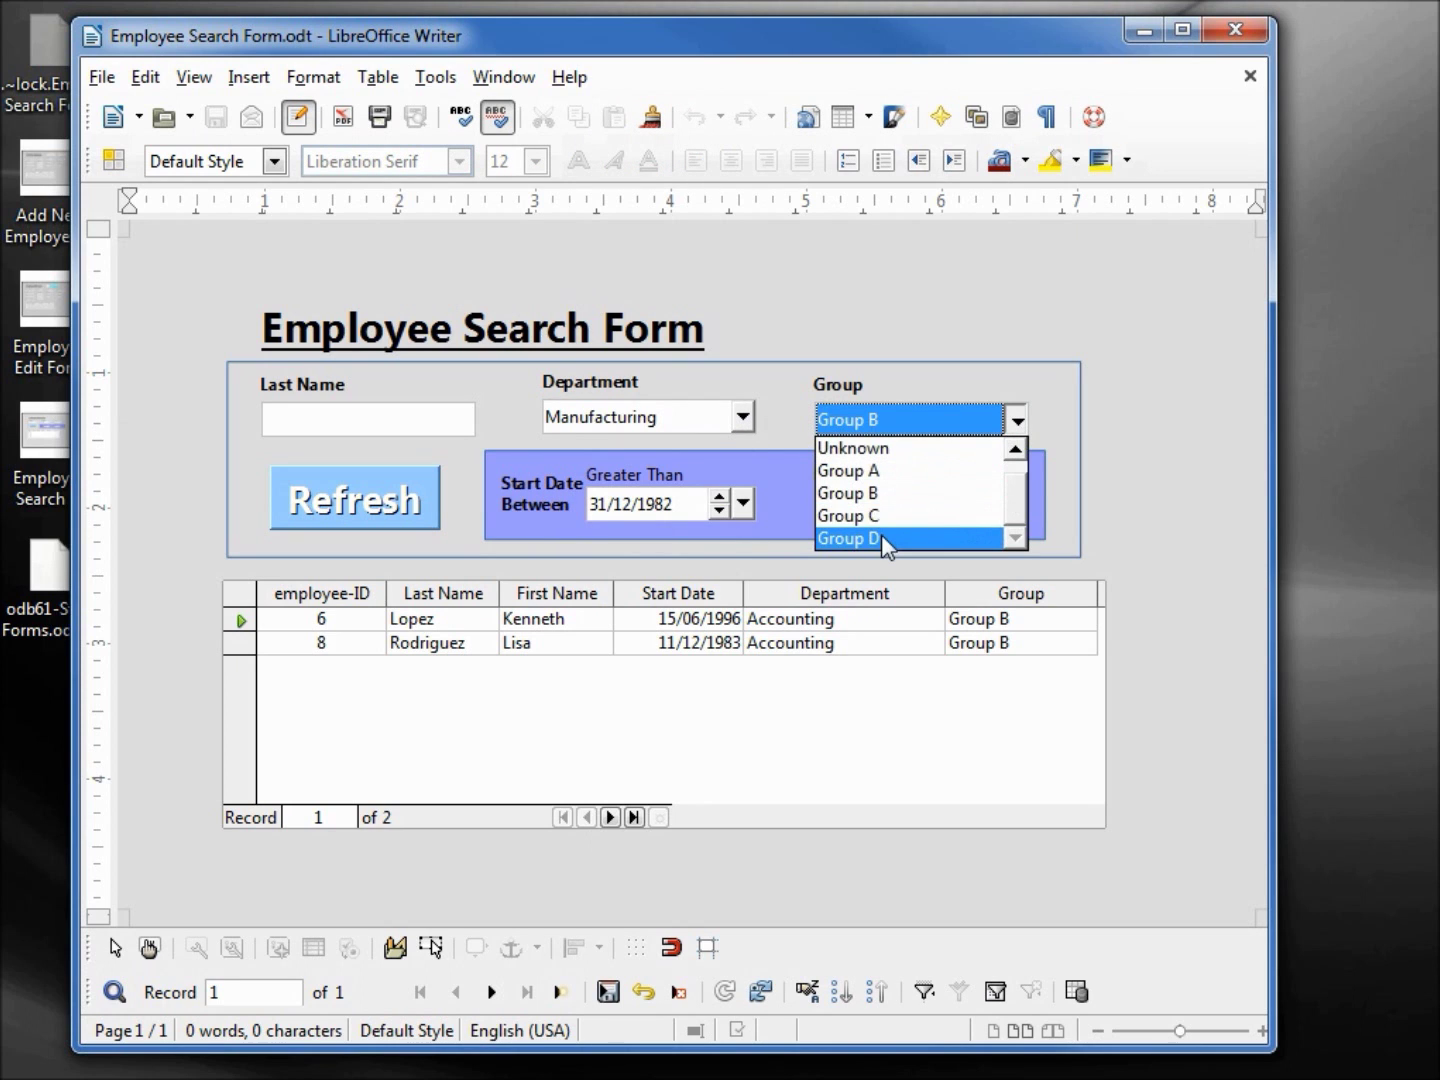
click(881, 534)
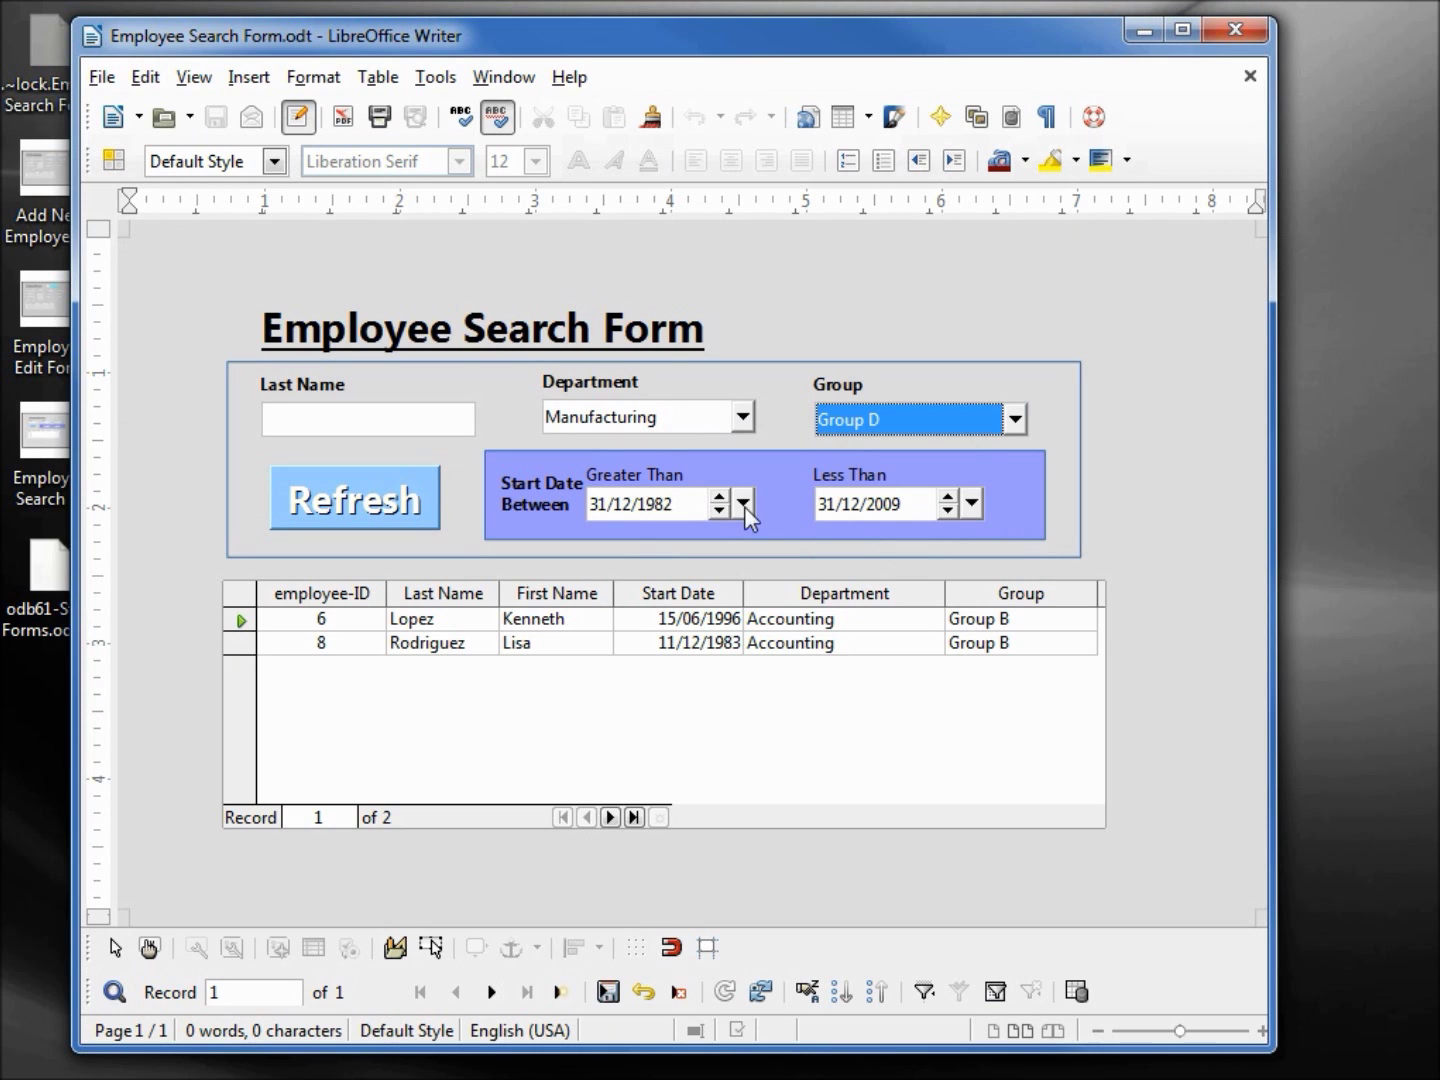
Clear both start date limits in the search form and refresh the employee results
drag(697, 506, 454, 477)
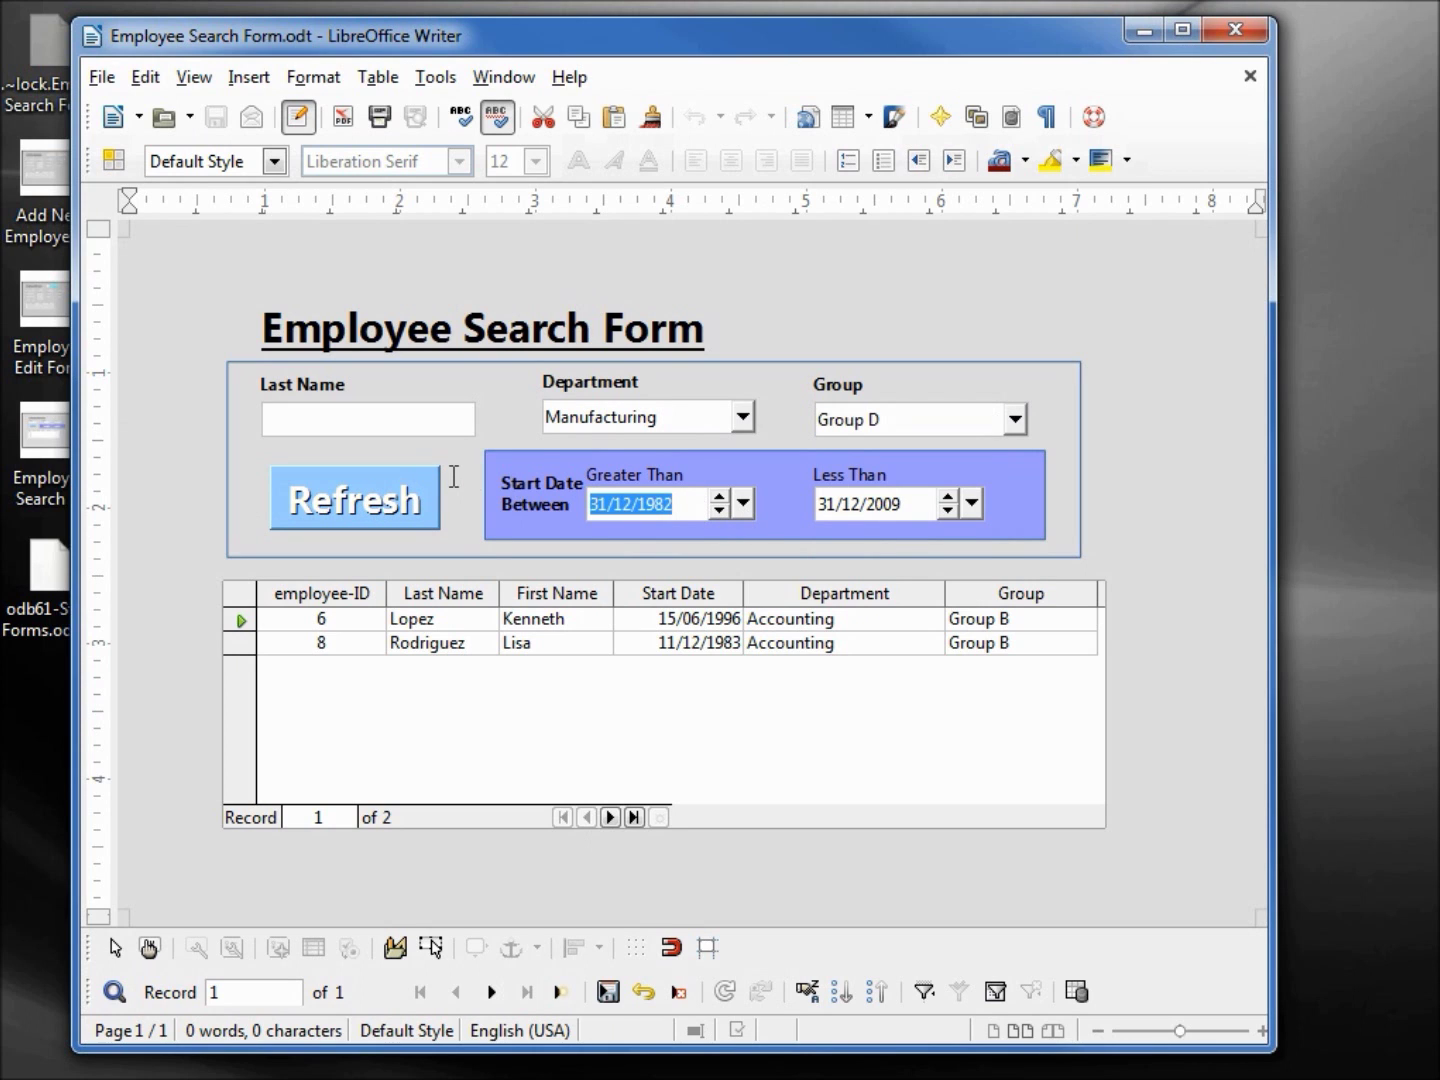
key(Delete)
drag(923, 498, 815, 500)
key(Delete)
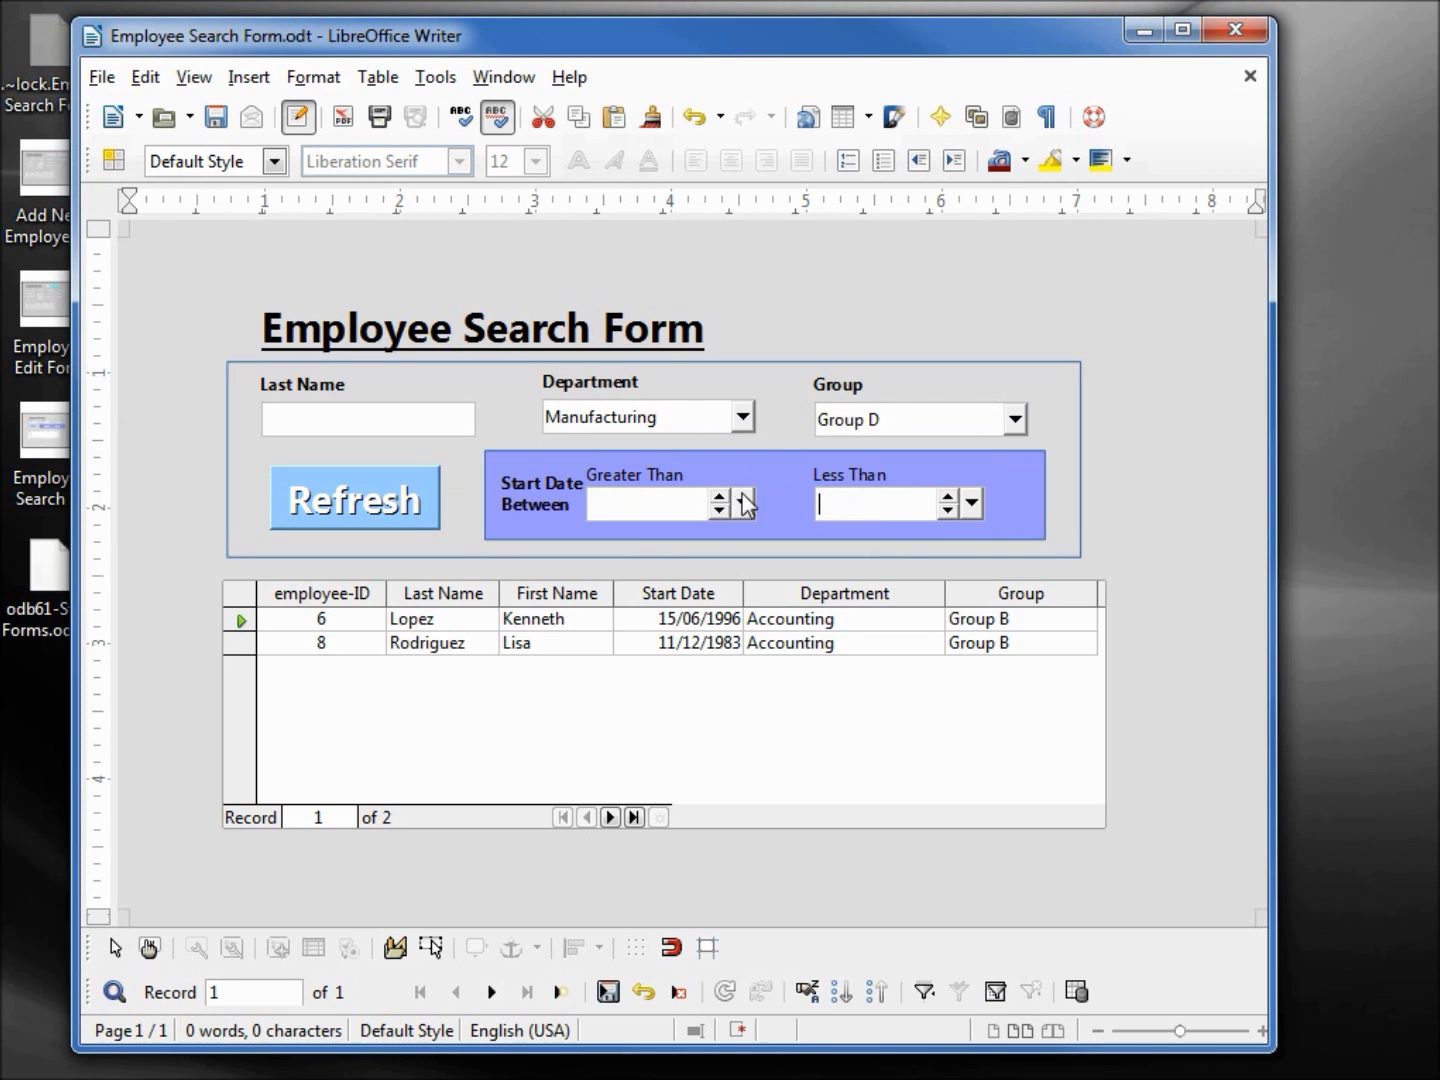
click(340, 498)
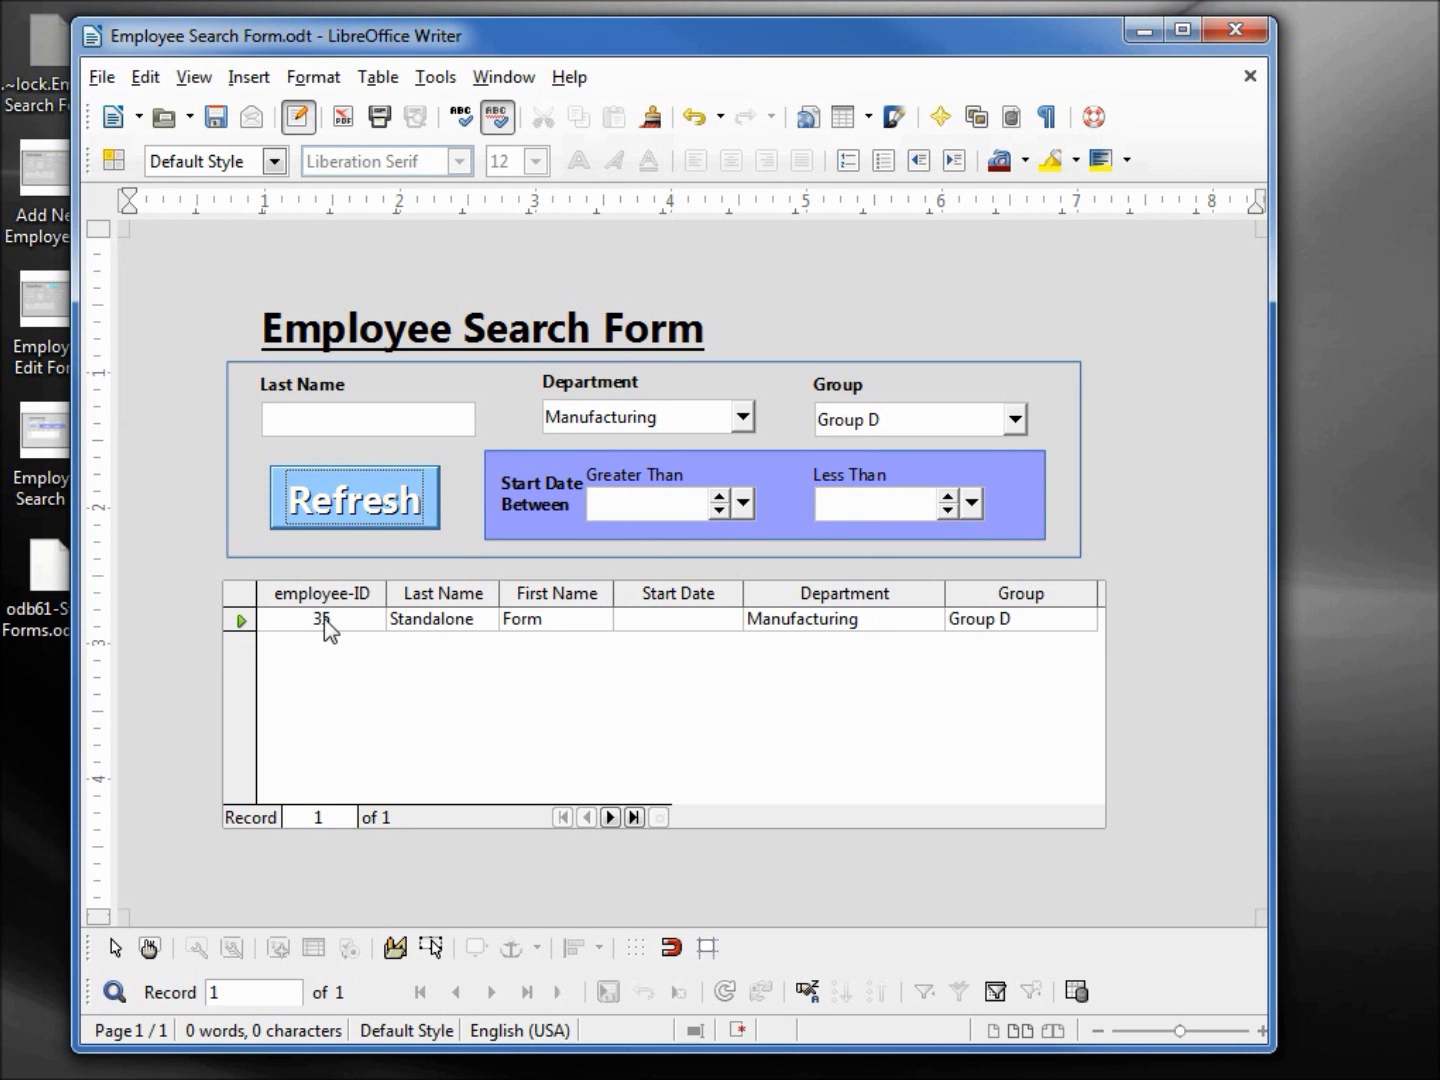
Open the standalone Employee Edit Form from the Desktop, set EmpID to 35 and refresh the form to load that employee
double_click(48, 305)
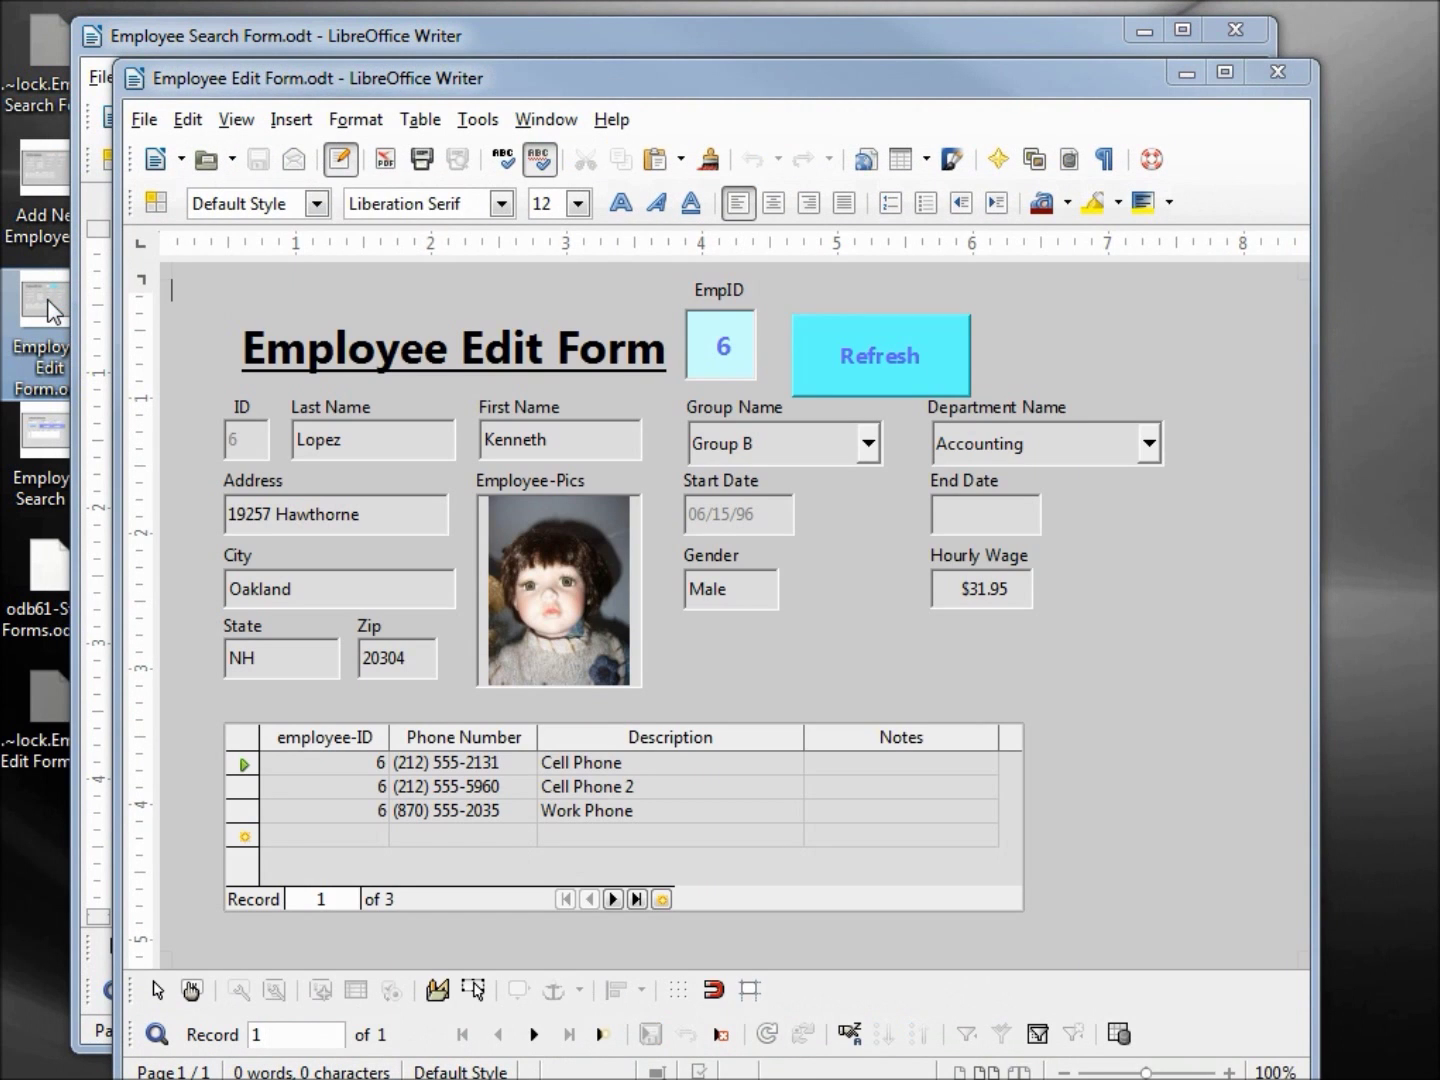
click(716, 345)
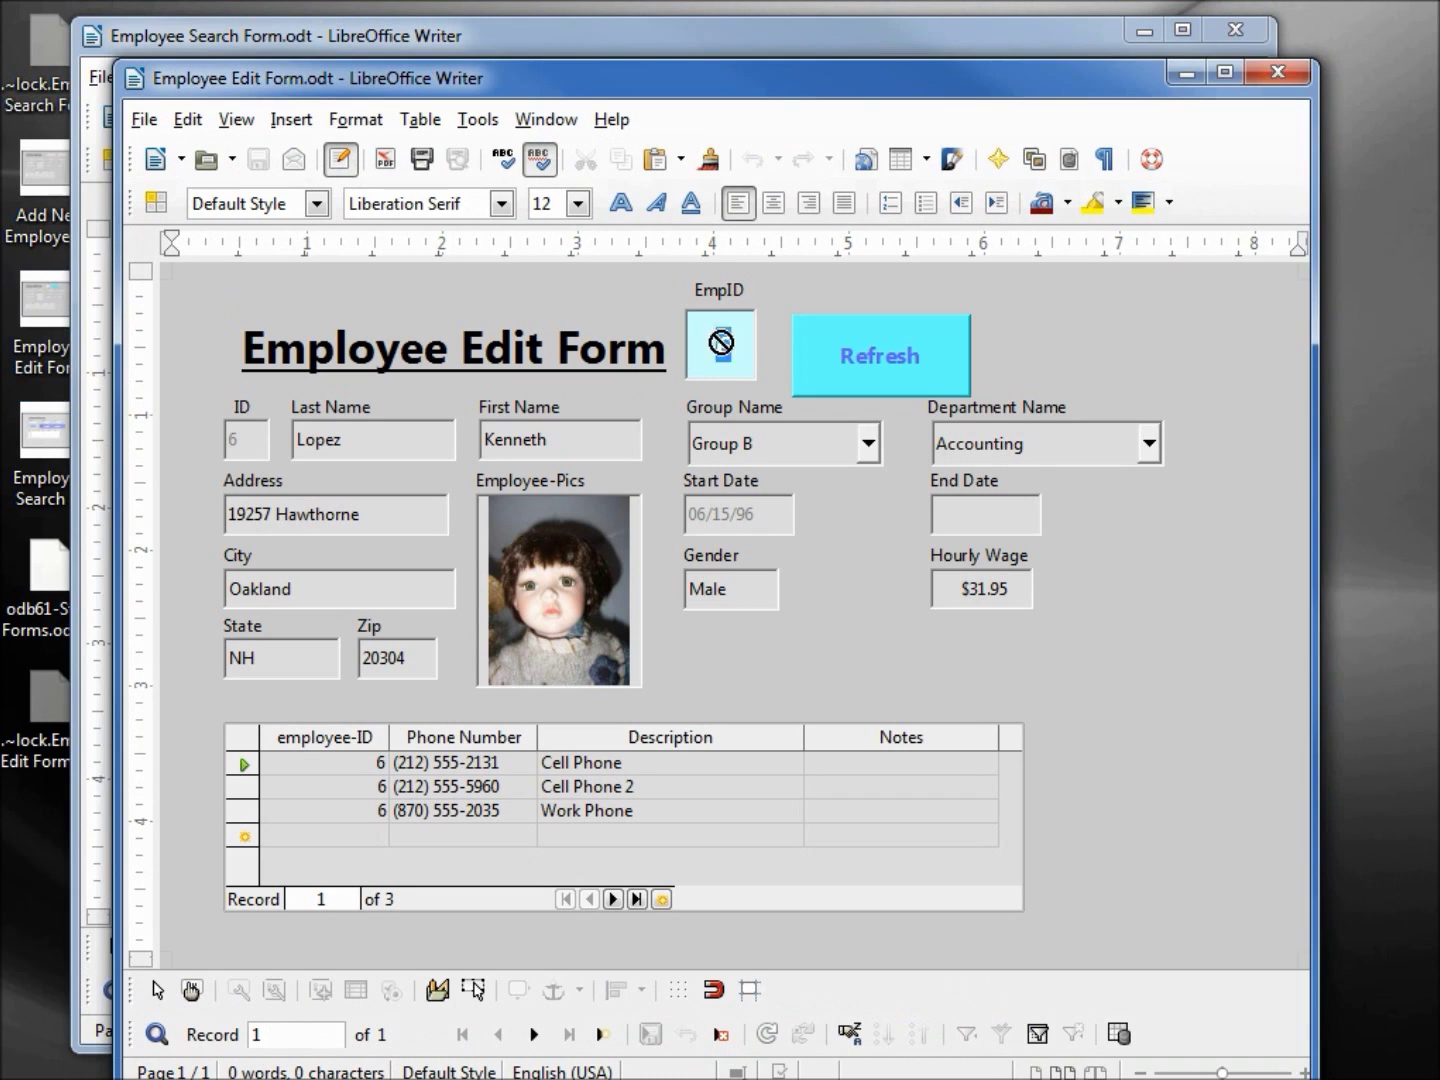
text(35)
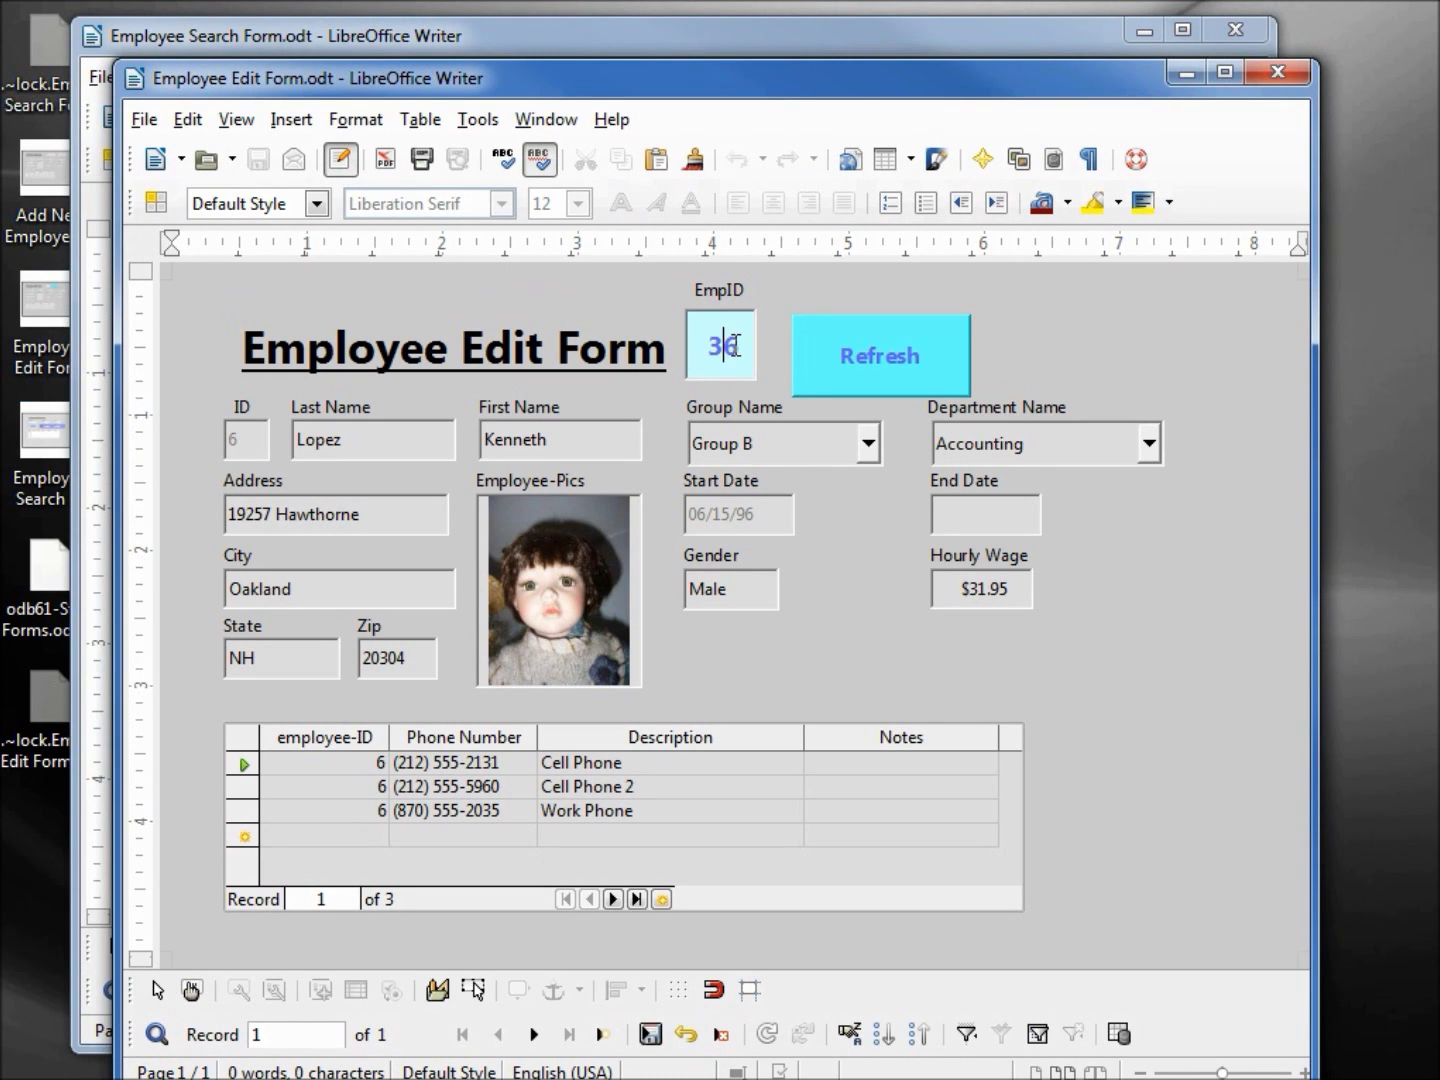
key(Delete)
click(864, 364)
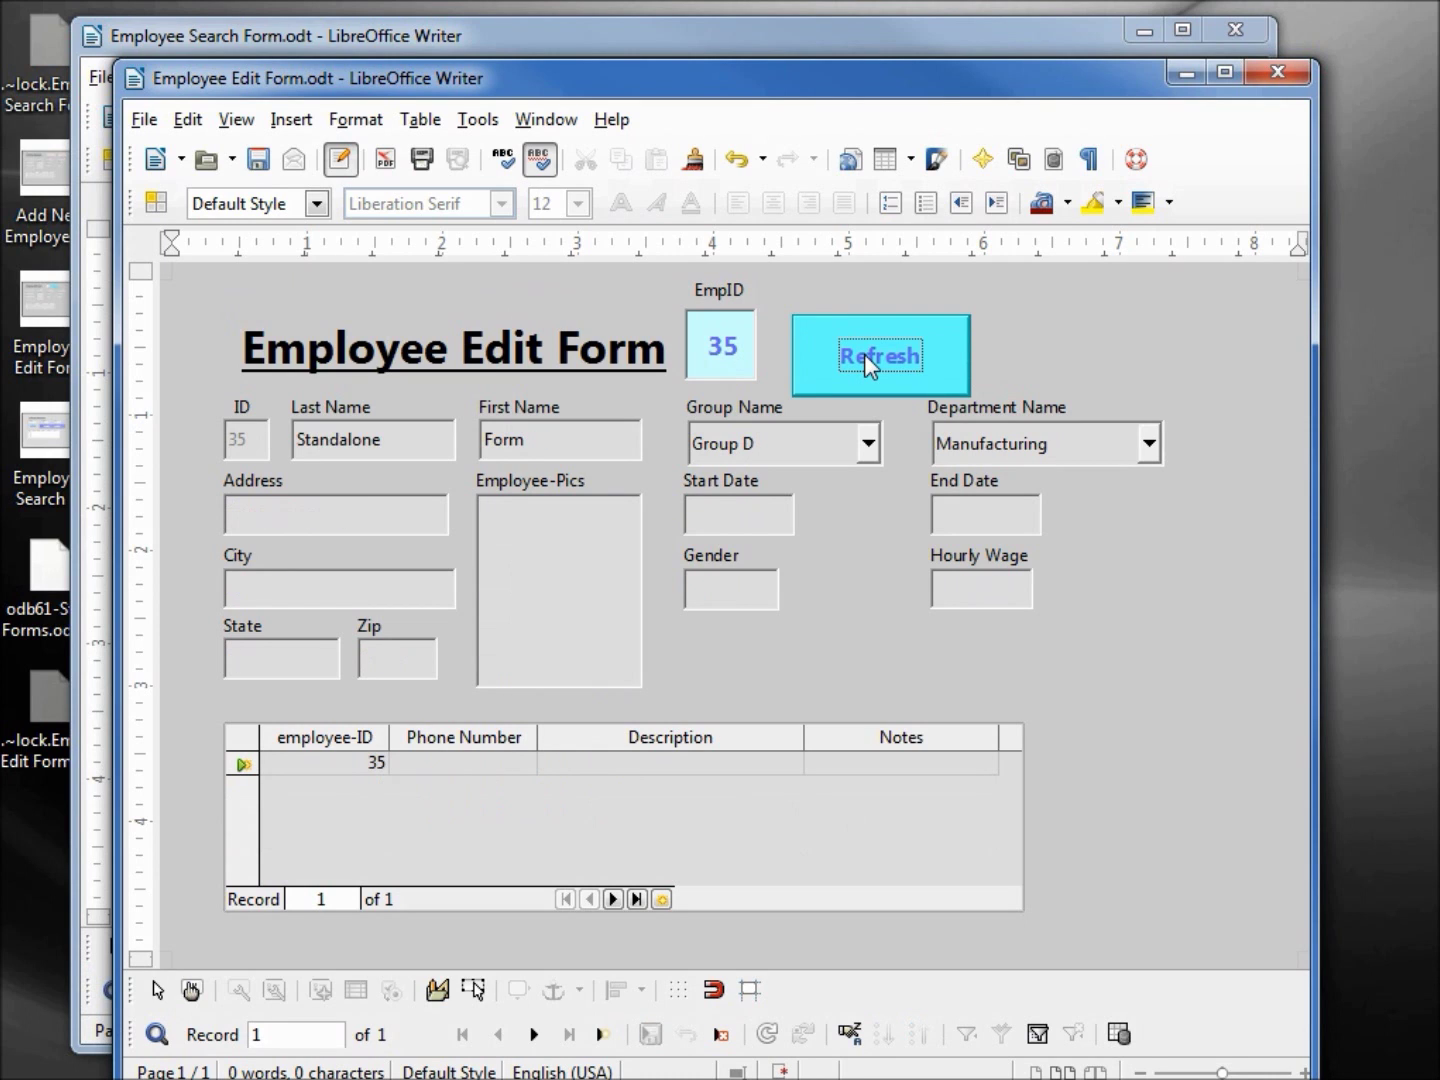